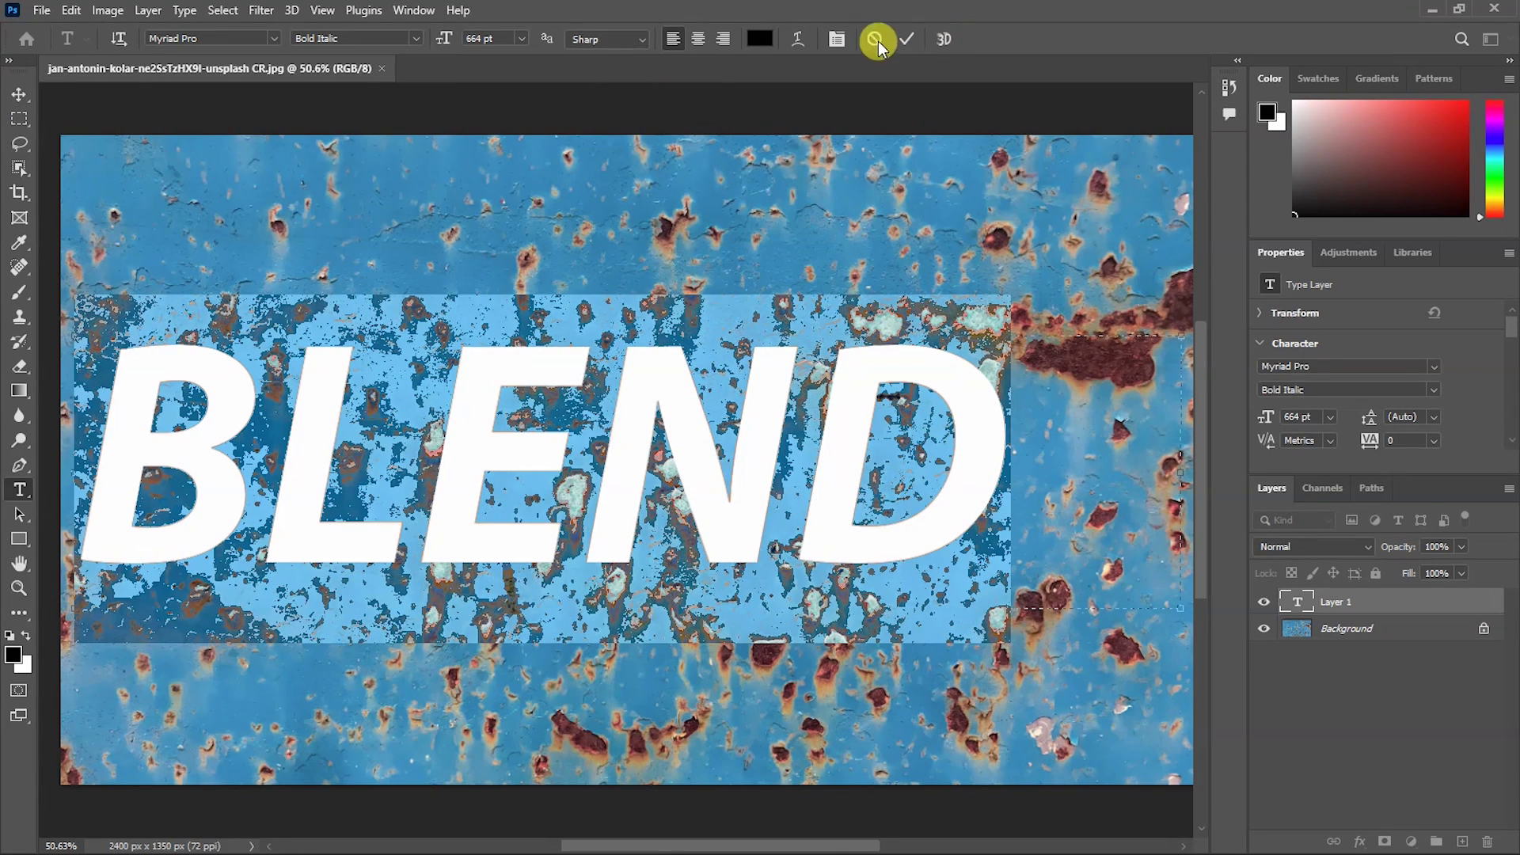
Step: Change the BLEND text's fill colour from black to white
left_click(758, 39)
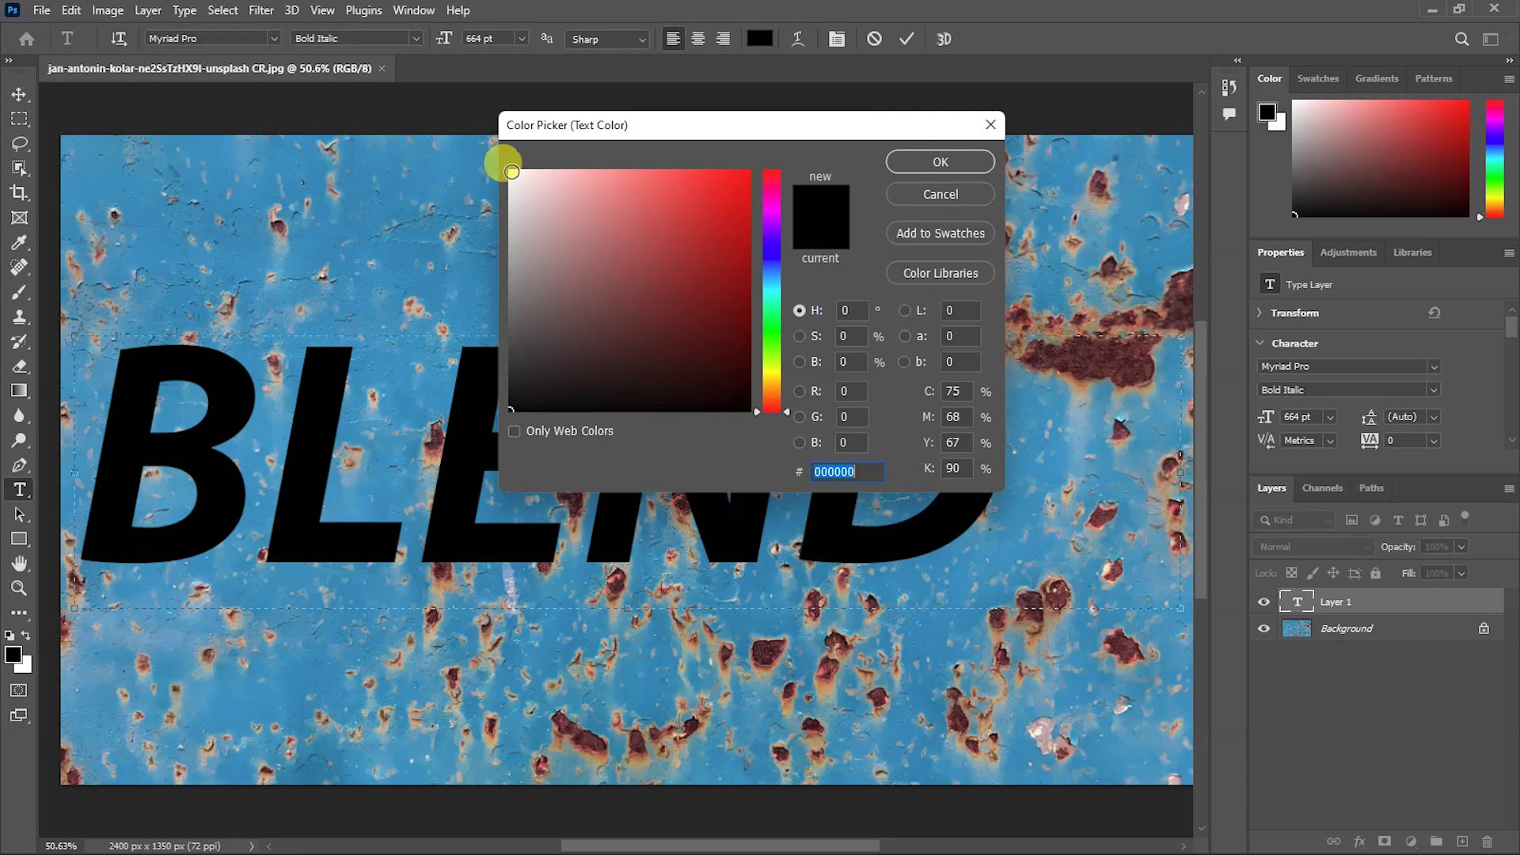
left_click(511, 172)
left_click(935, 164)
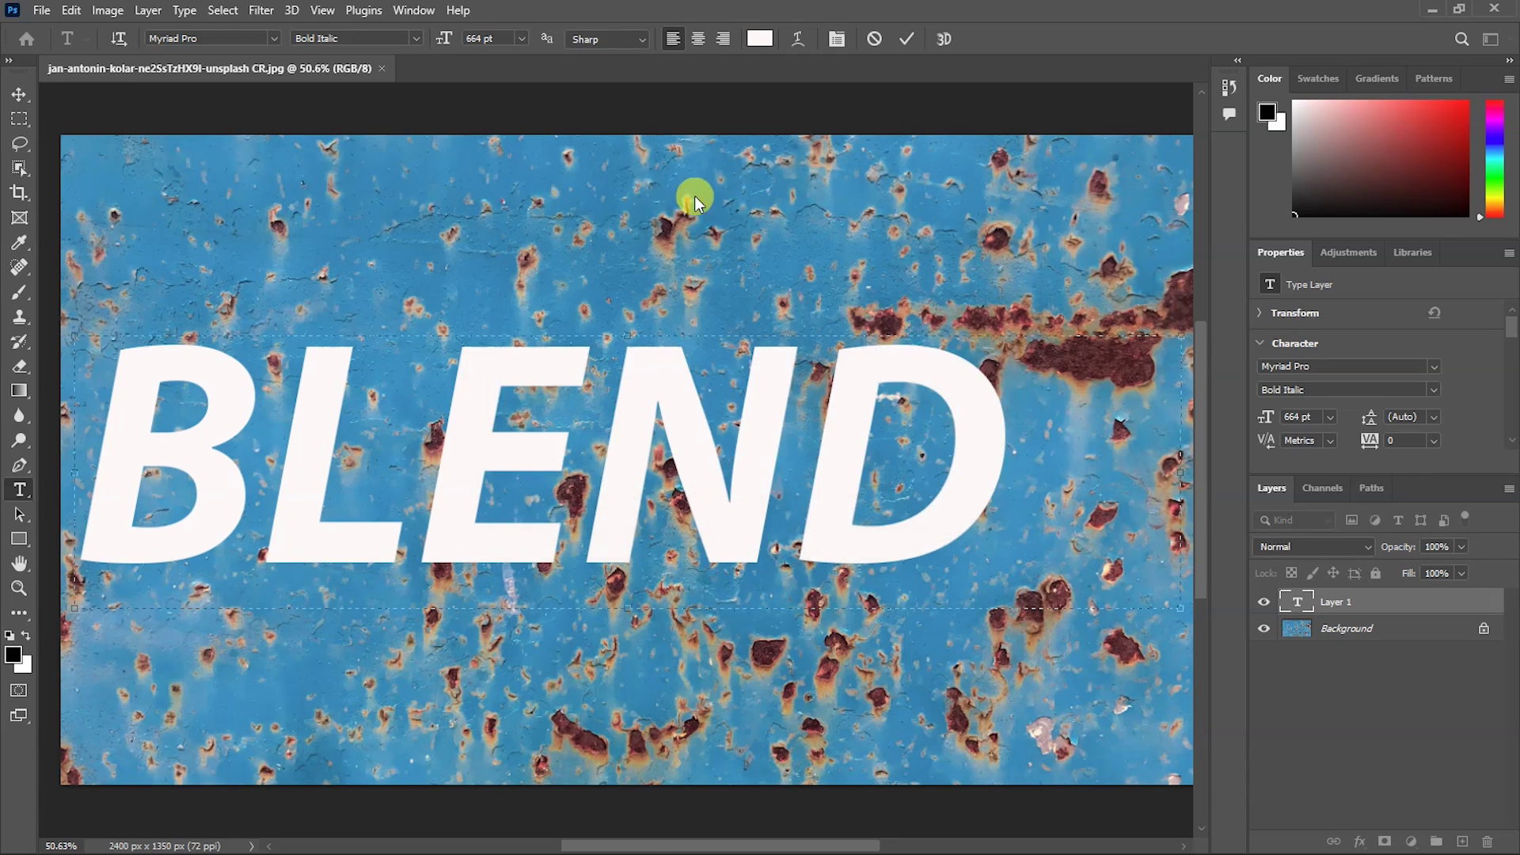
Step: Commit the BLEND text and move it rightward so it sits centred over the rusty texture
left_click(19, 94)
left_click_drag(654, 418, 741, 416)
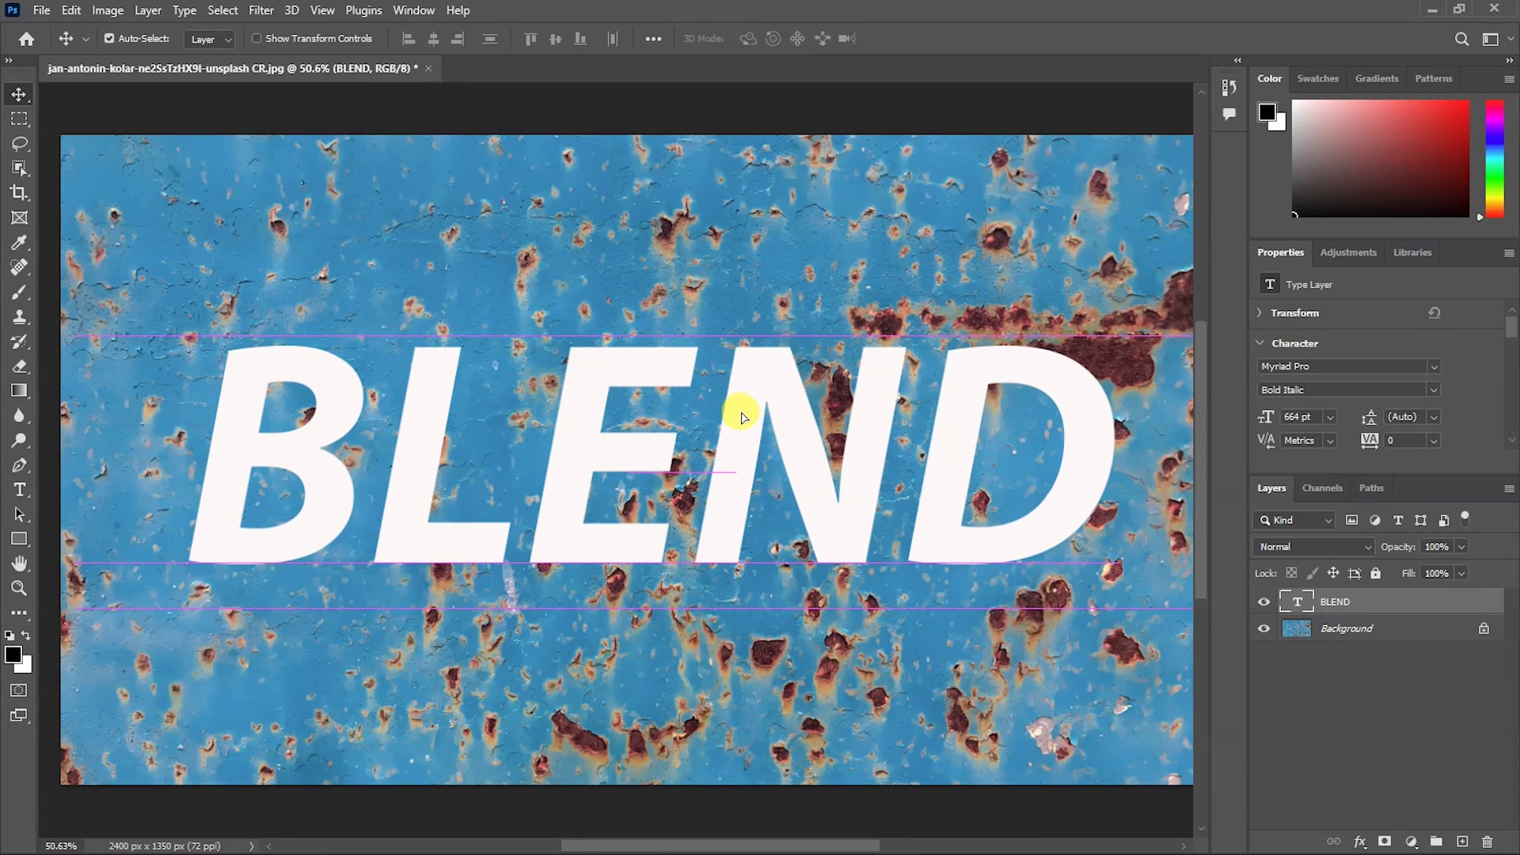
key("ctrl+0")
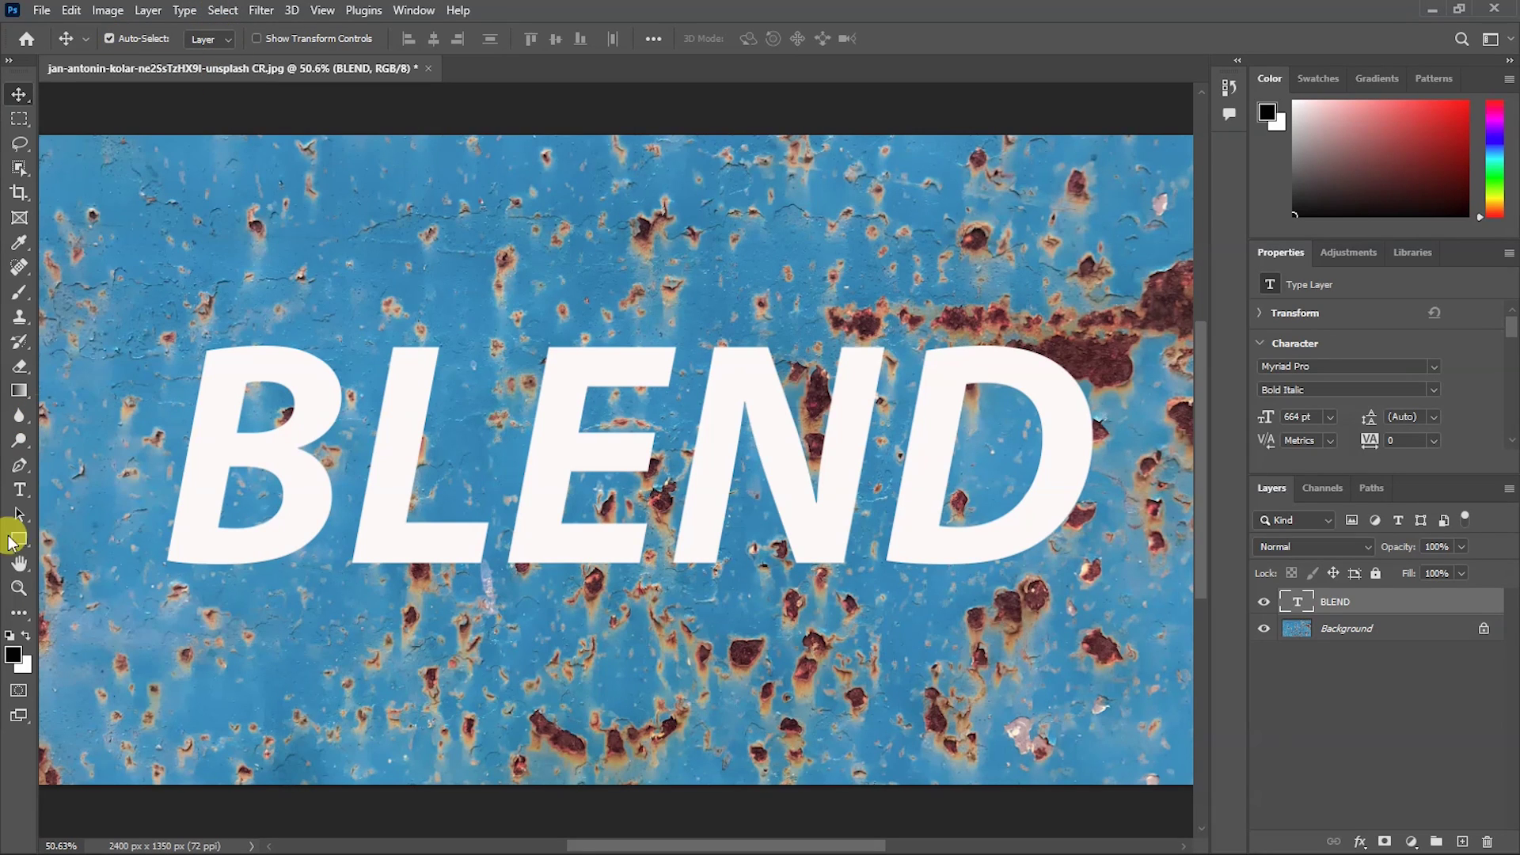
Step: Set the BLEND text's font style to Bold
left_click(19, 490)
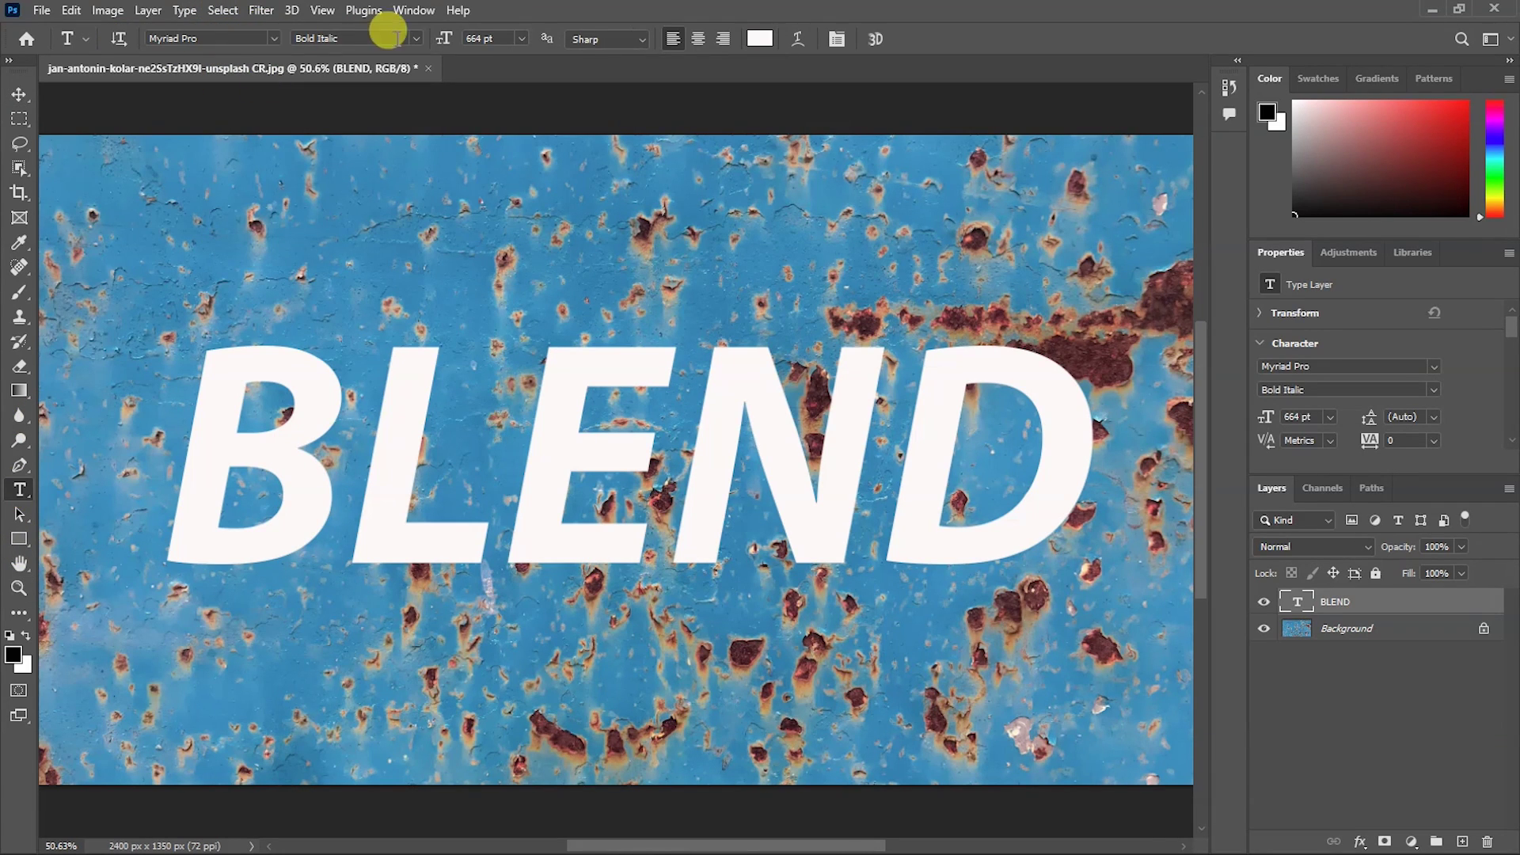
left_click(415, 41)
left_click(364, 89)
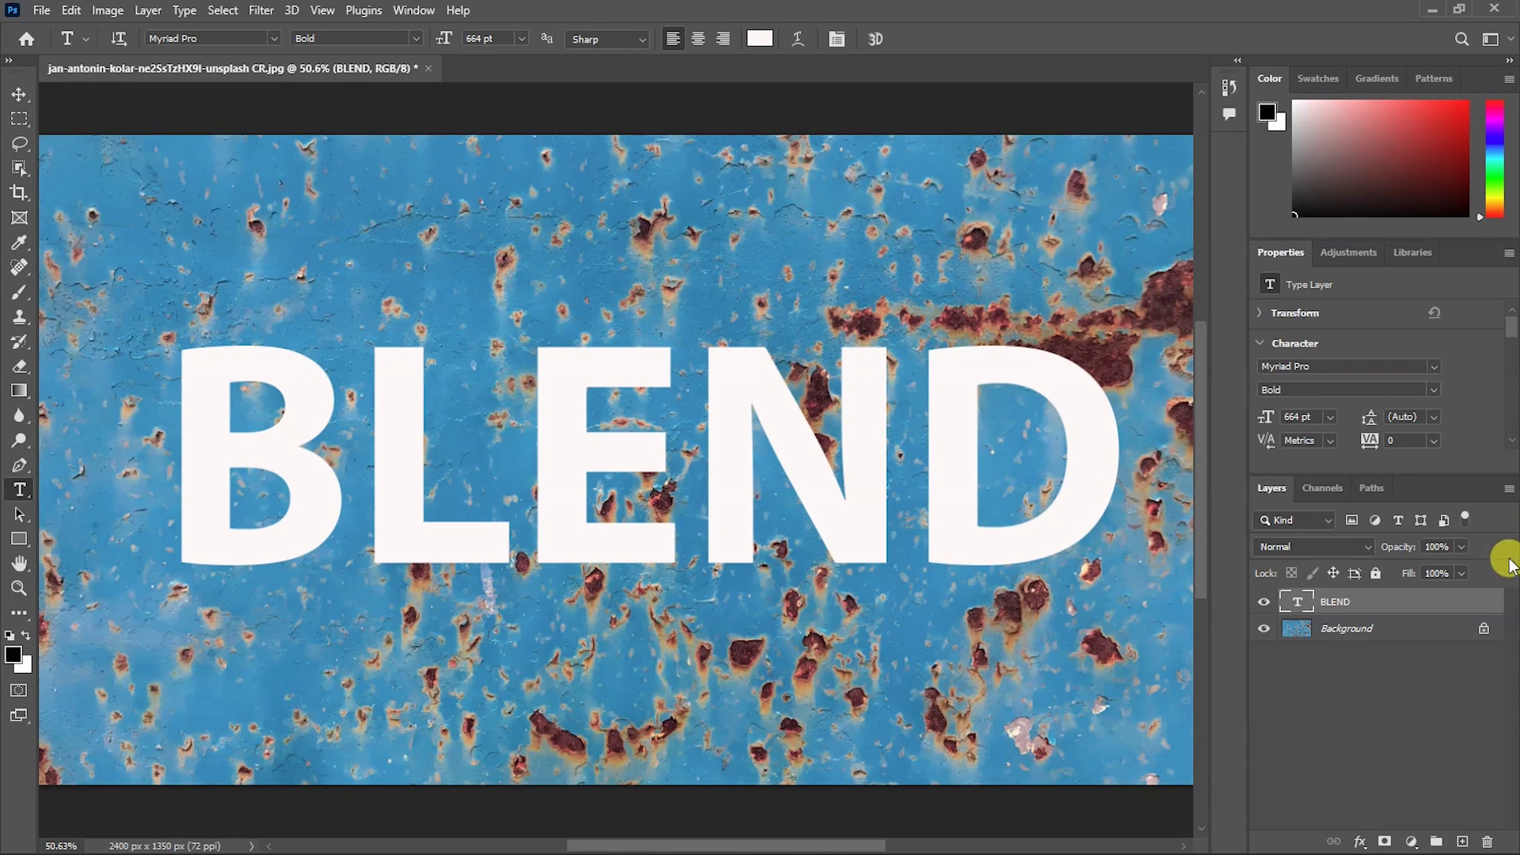
Step: Convert the BLEND text layer to a smart object and hide it
right_click(1381, 600)
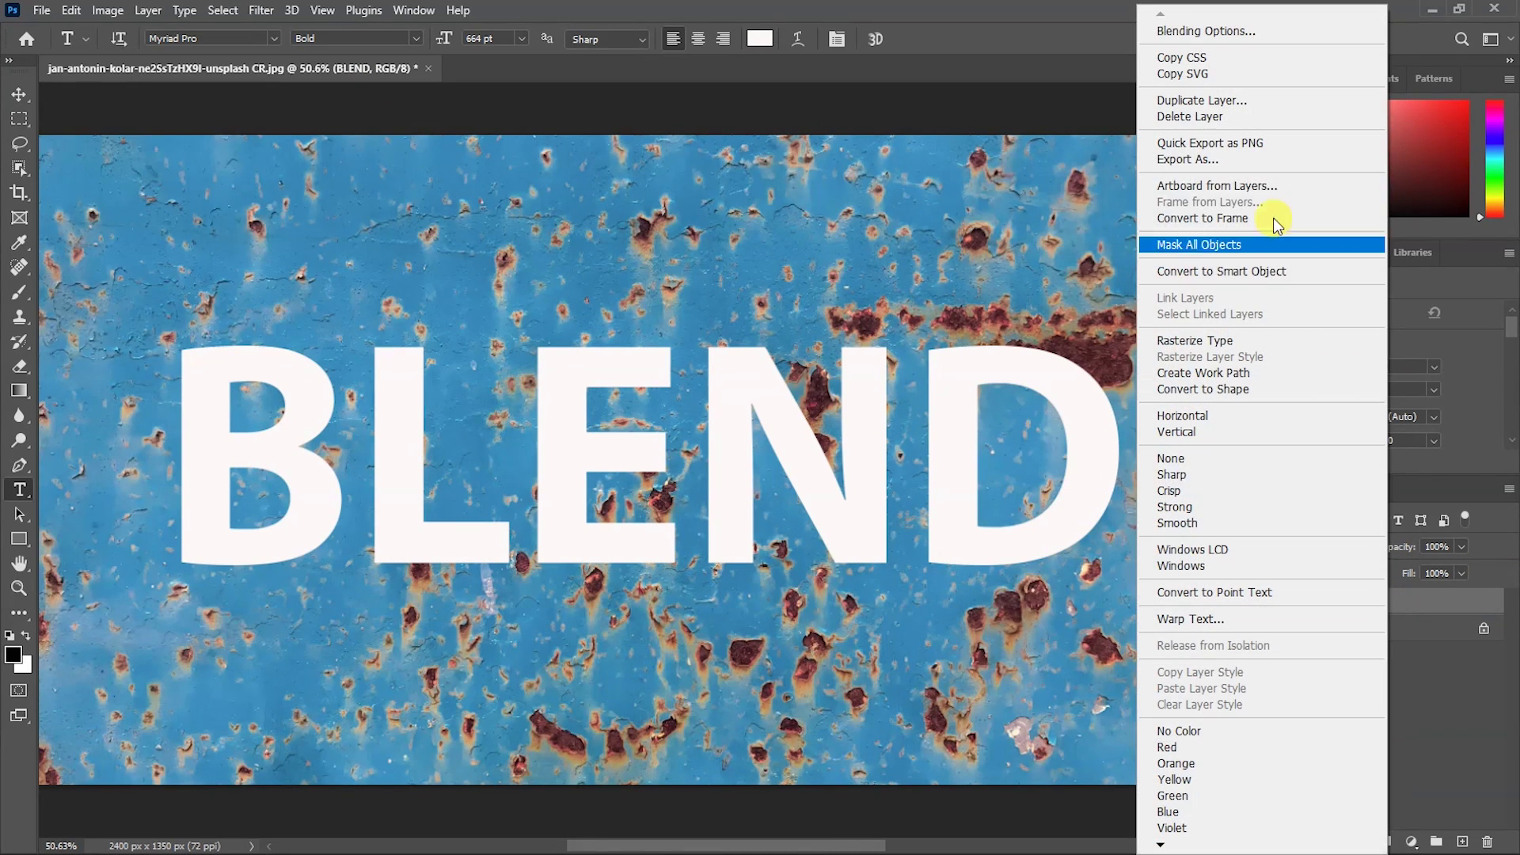
left_click(1222, 271)
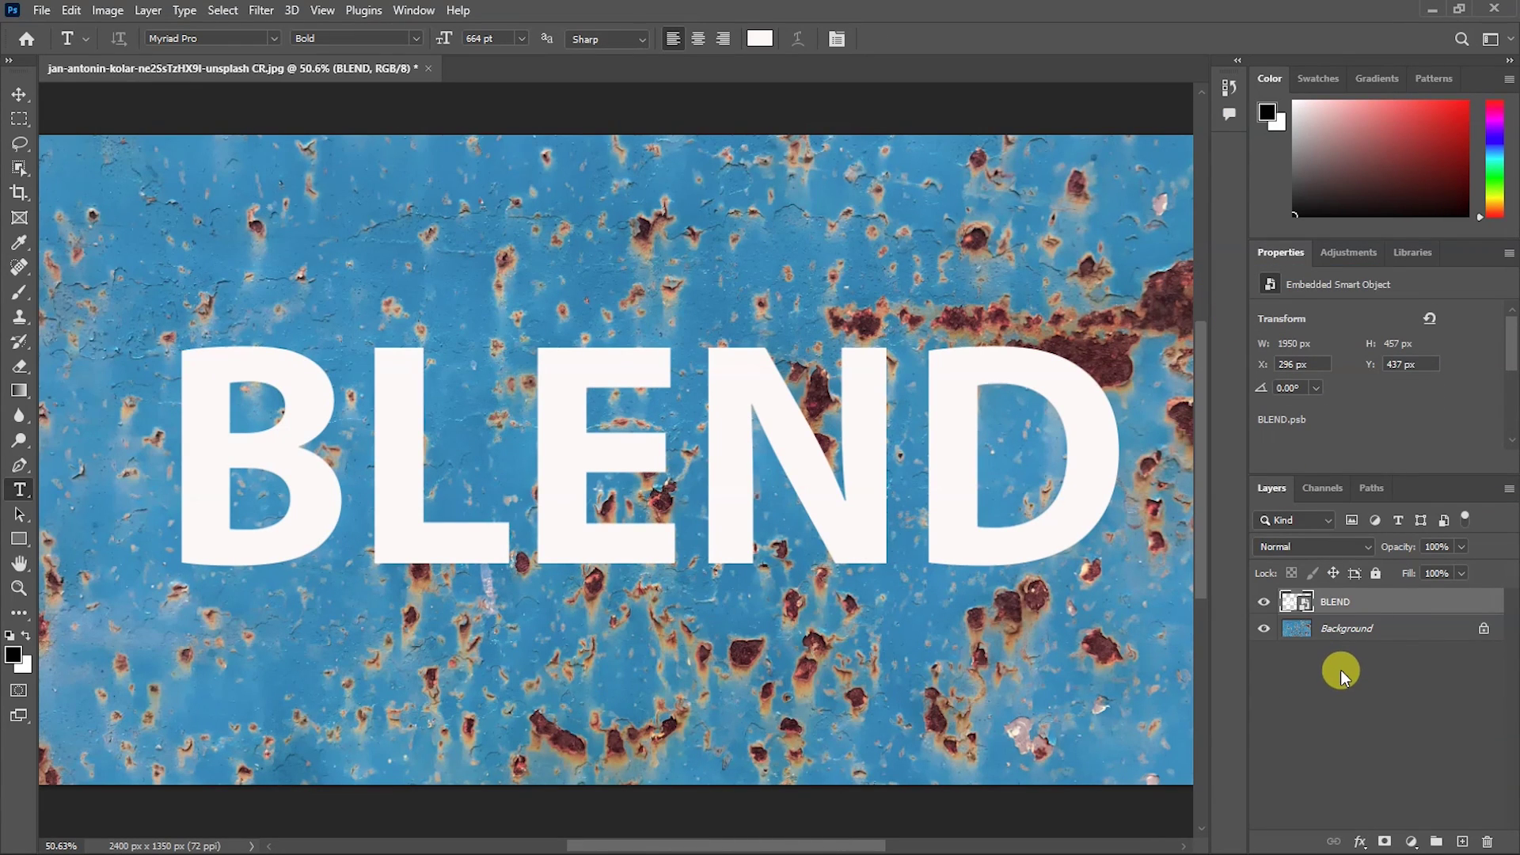
left_click(1263, 601)
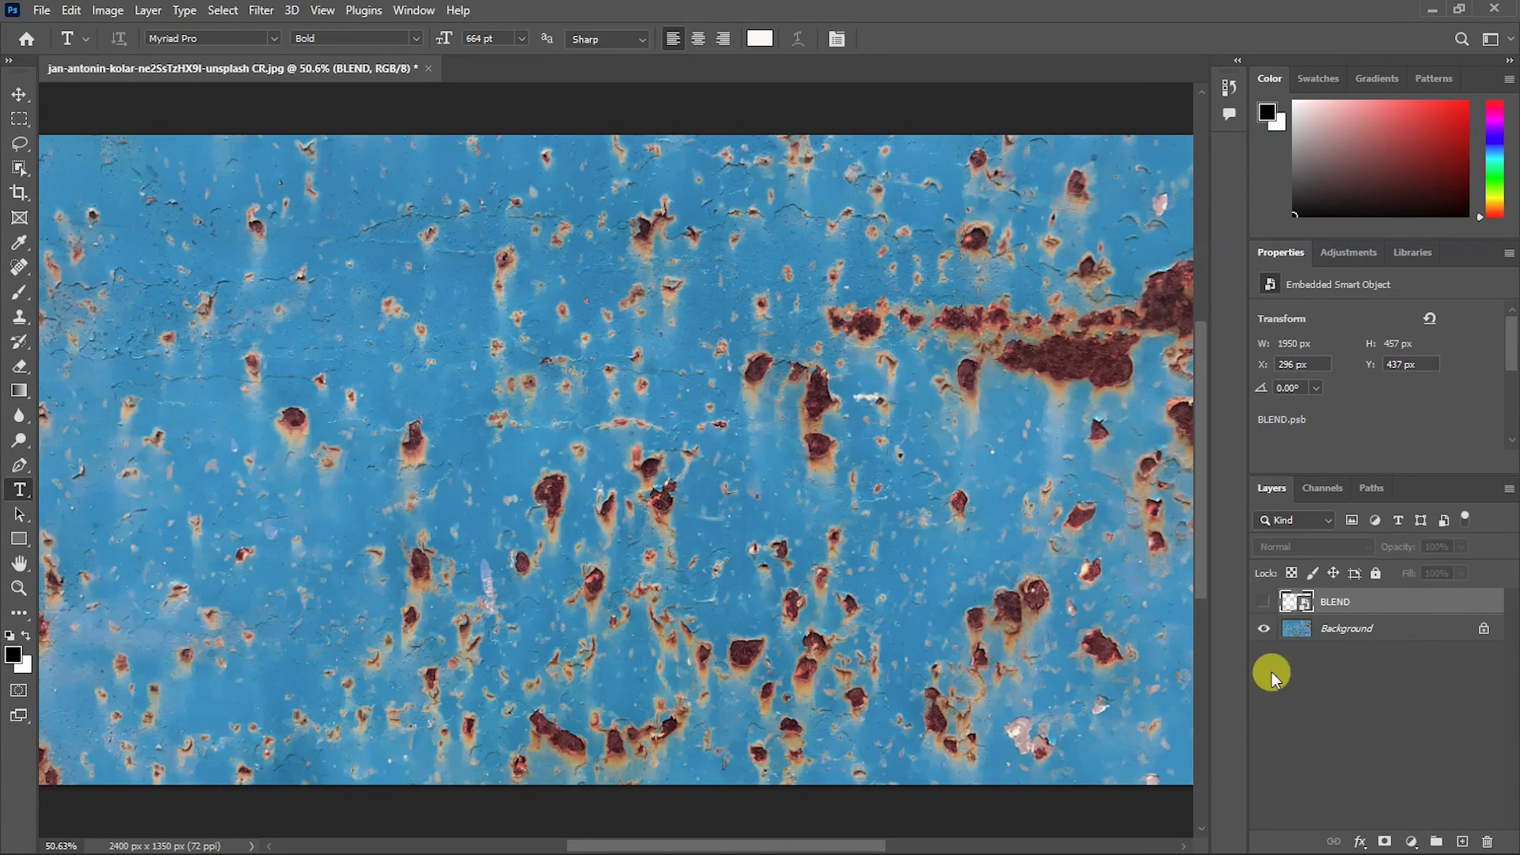
Step: Duplicate the Background layer into a new document named BLEND
left_click(1350, 630)
right_click(1359, 631)
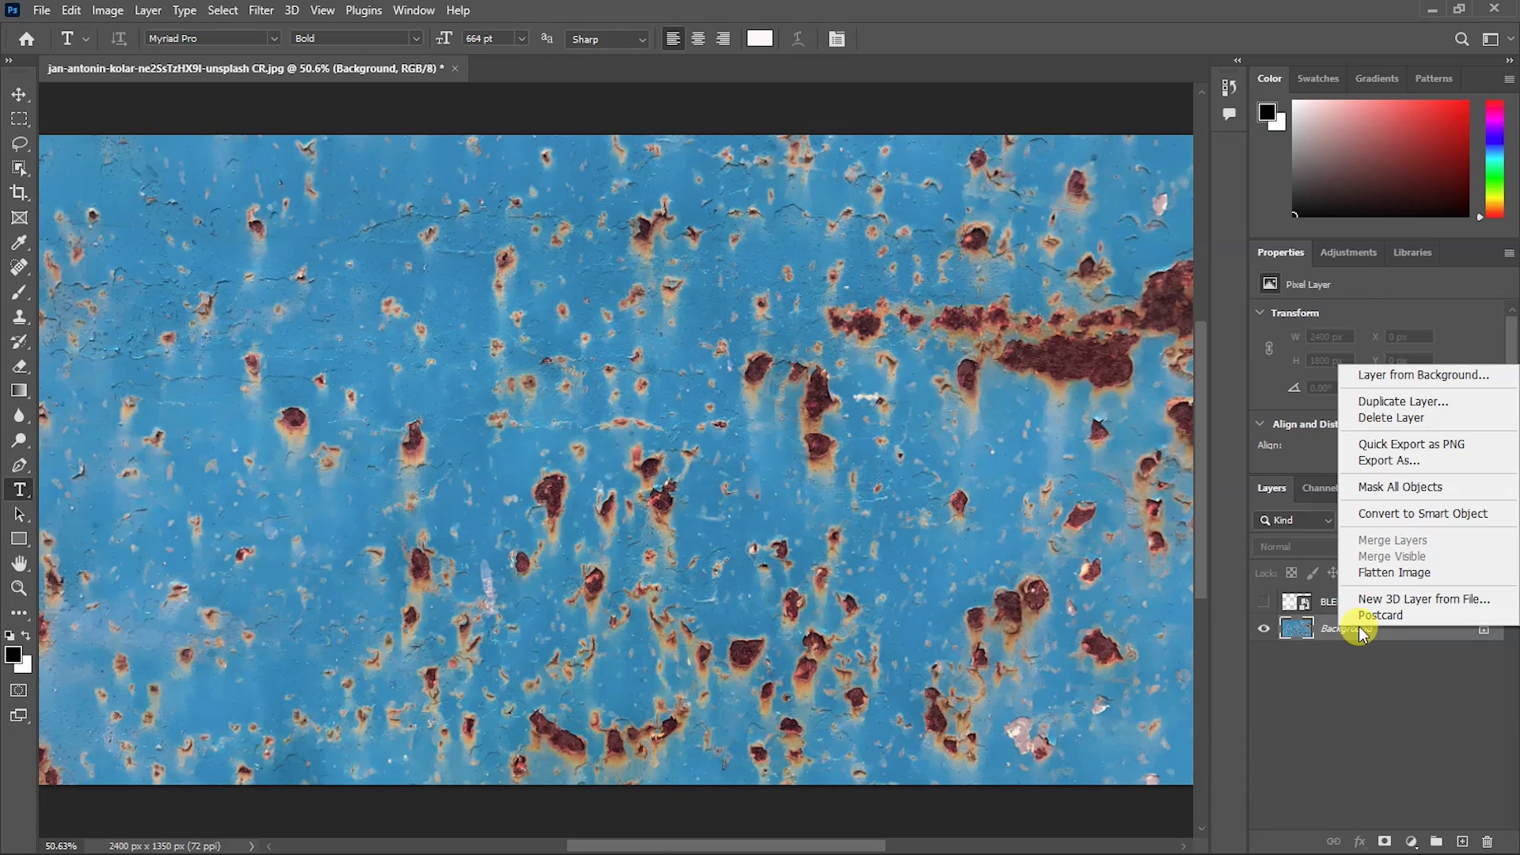
left_click(1389, 402)
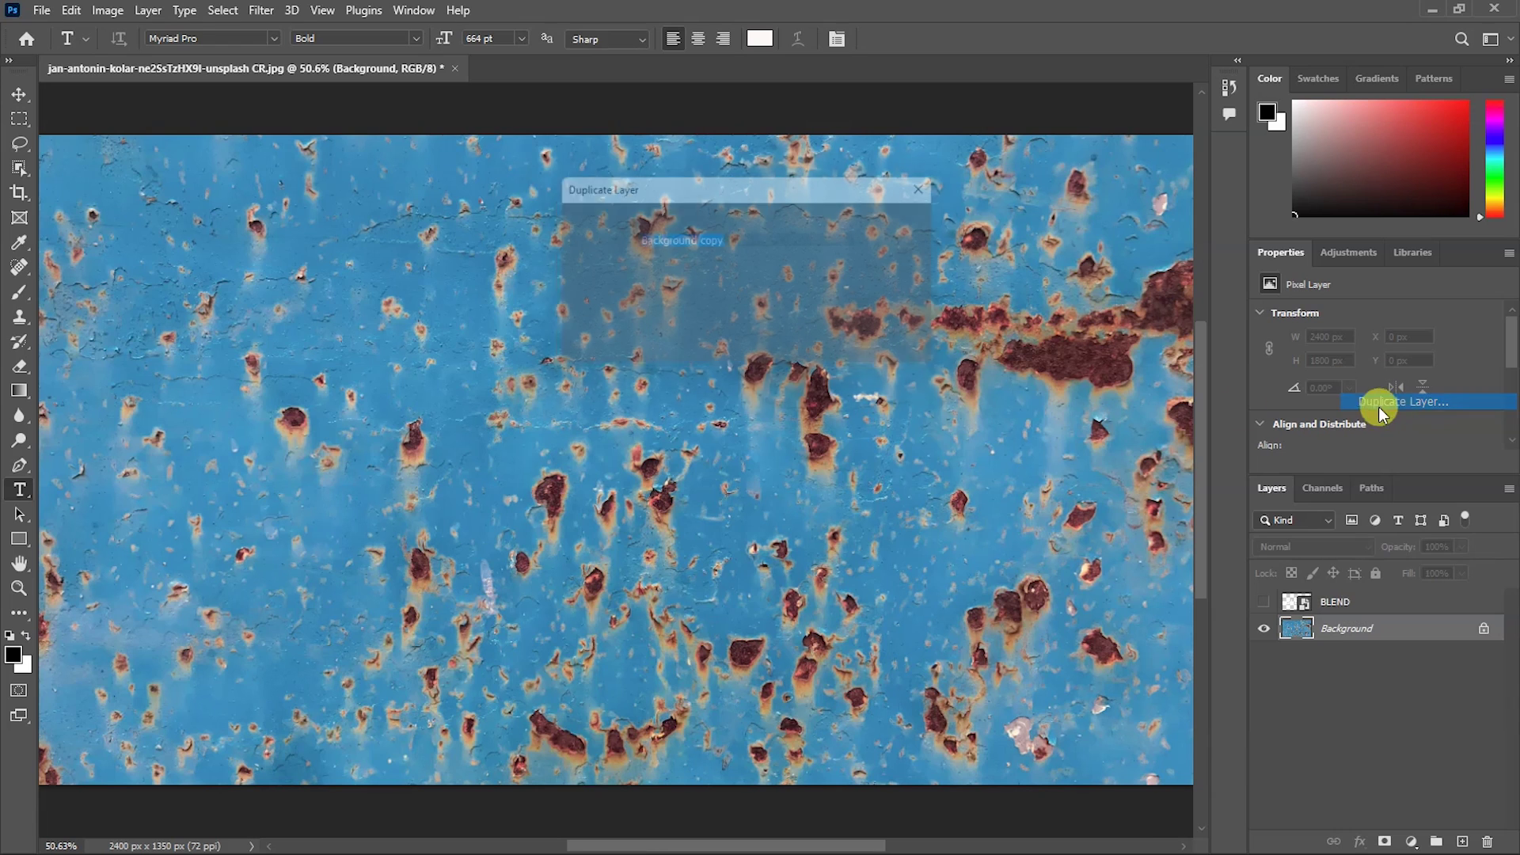
left_click(720, 290)
left_click(681, 329)
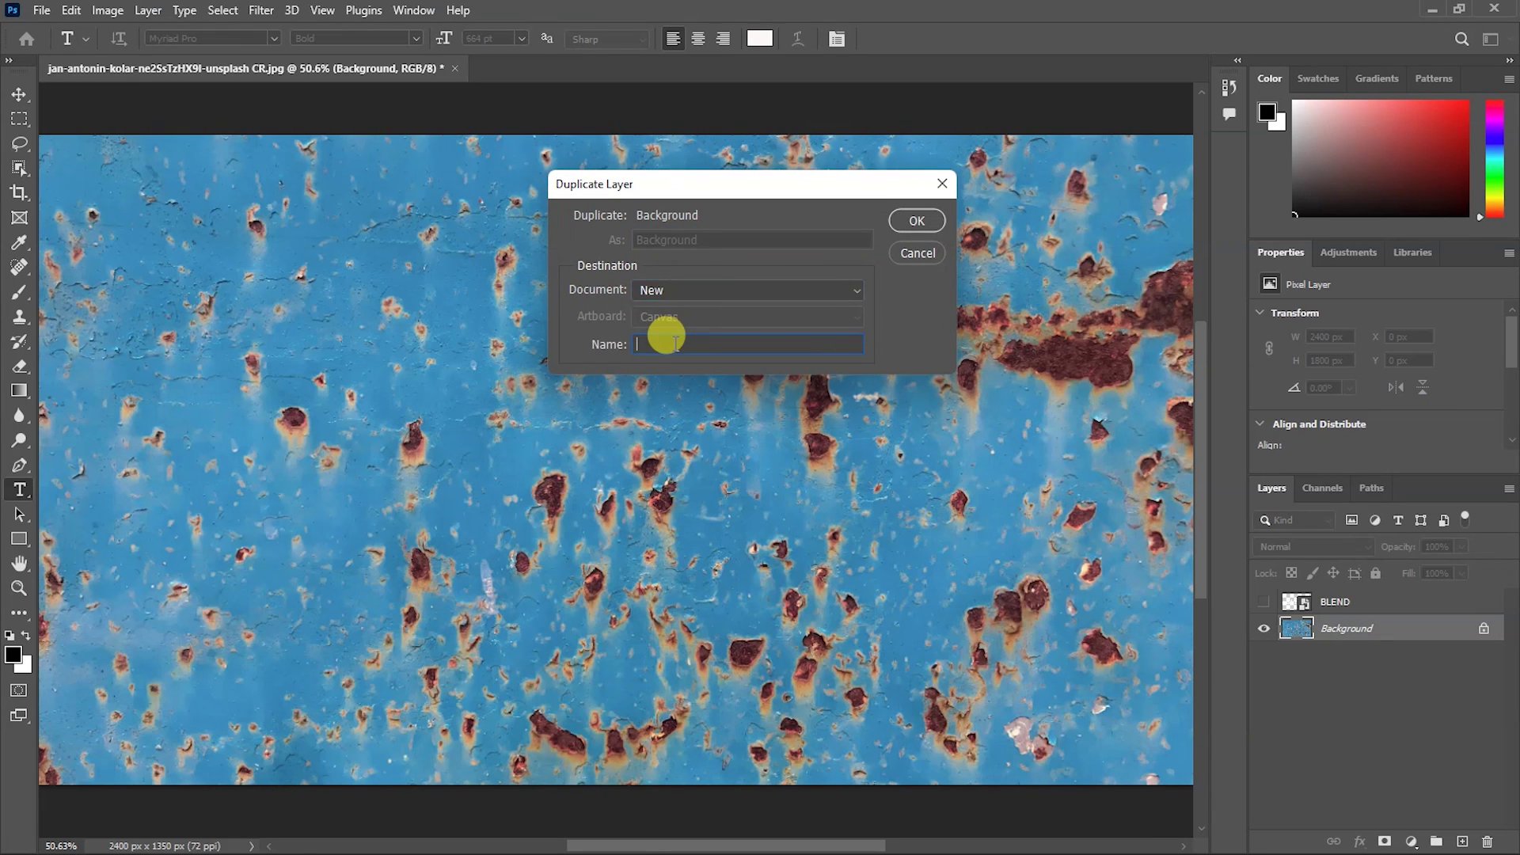
type("BLEND")
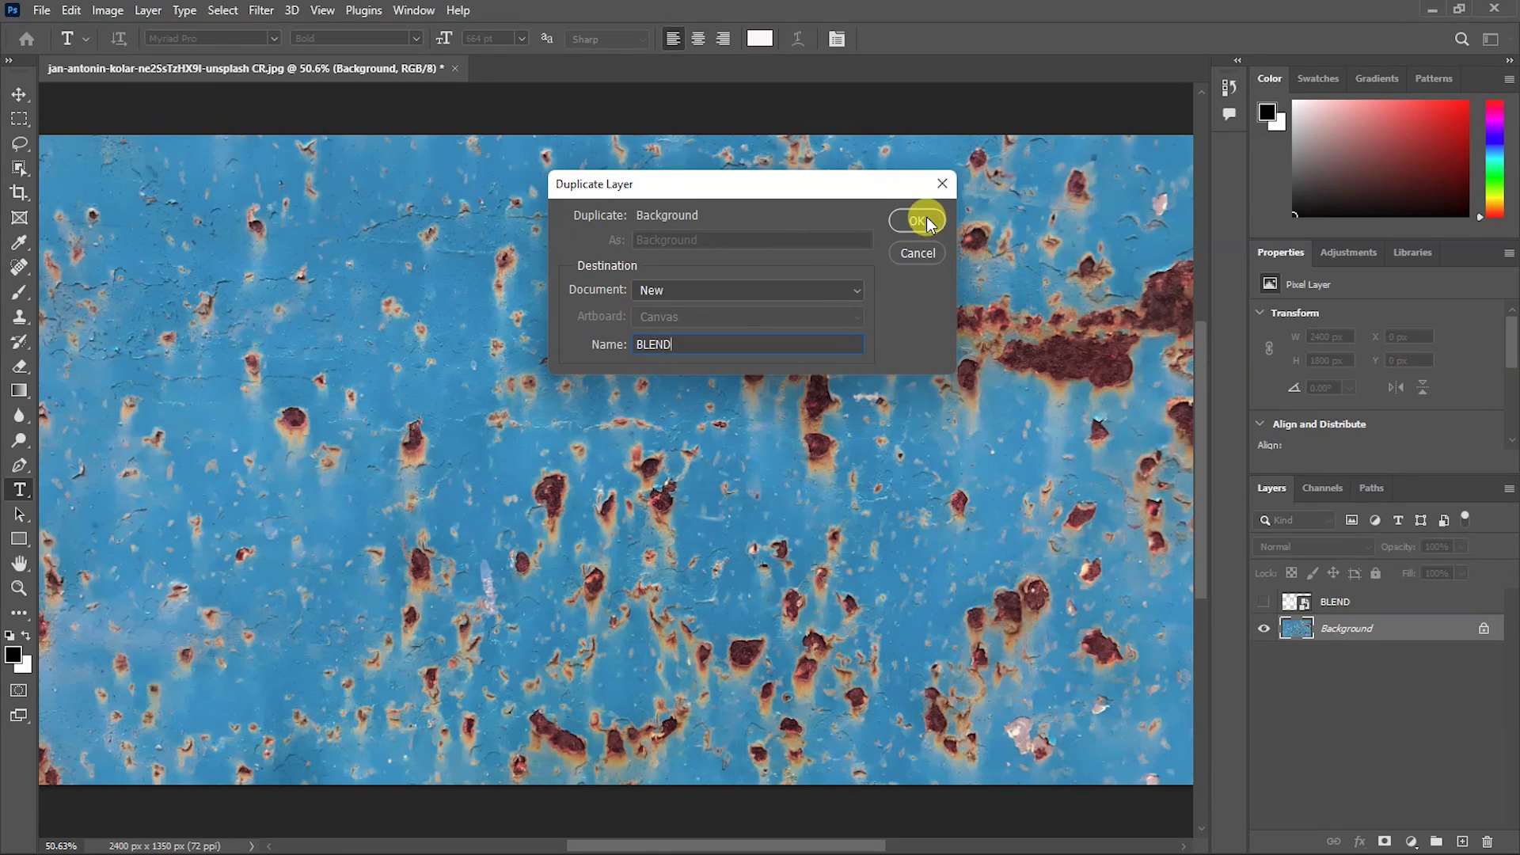
left_click(916, 220)
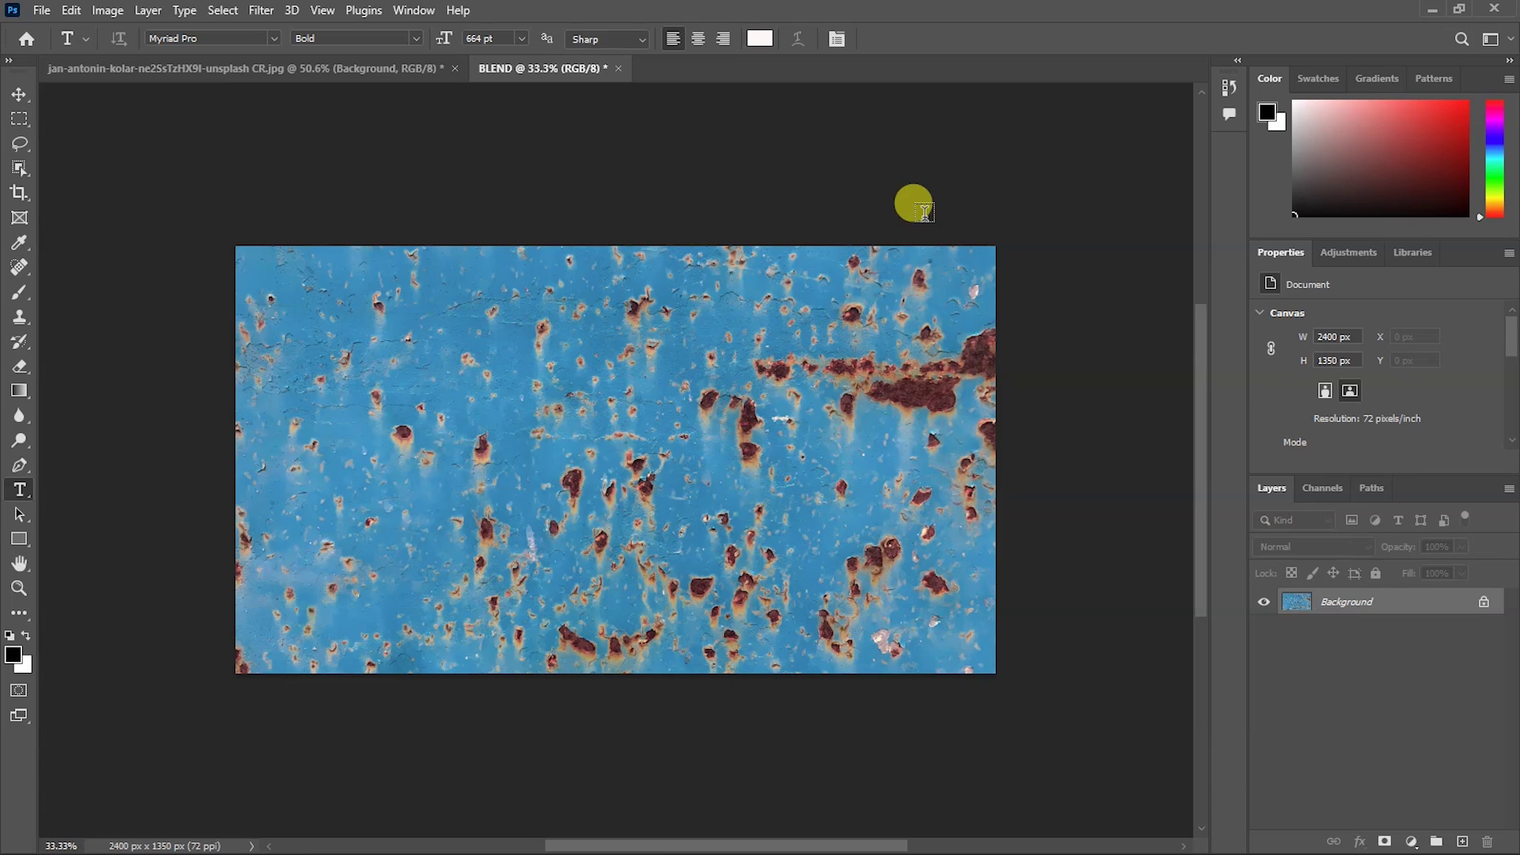
key("ctrl+0")
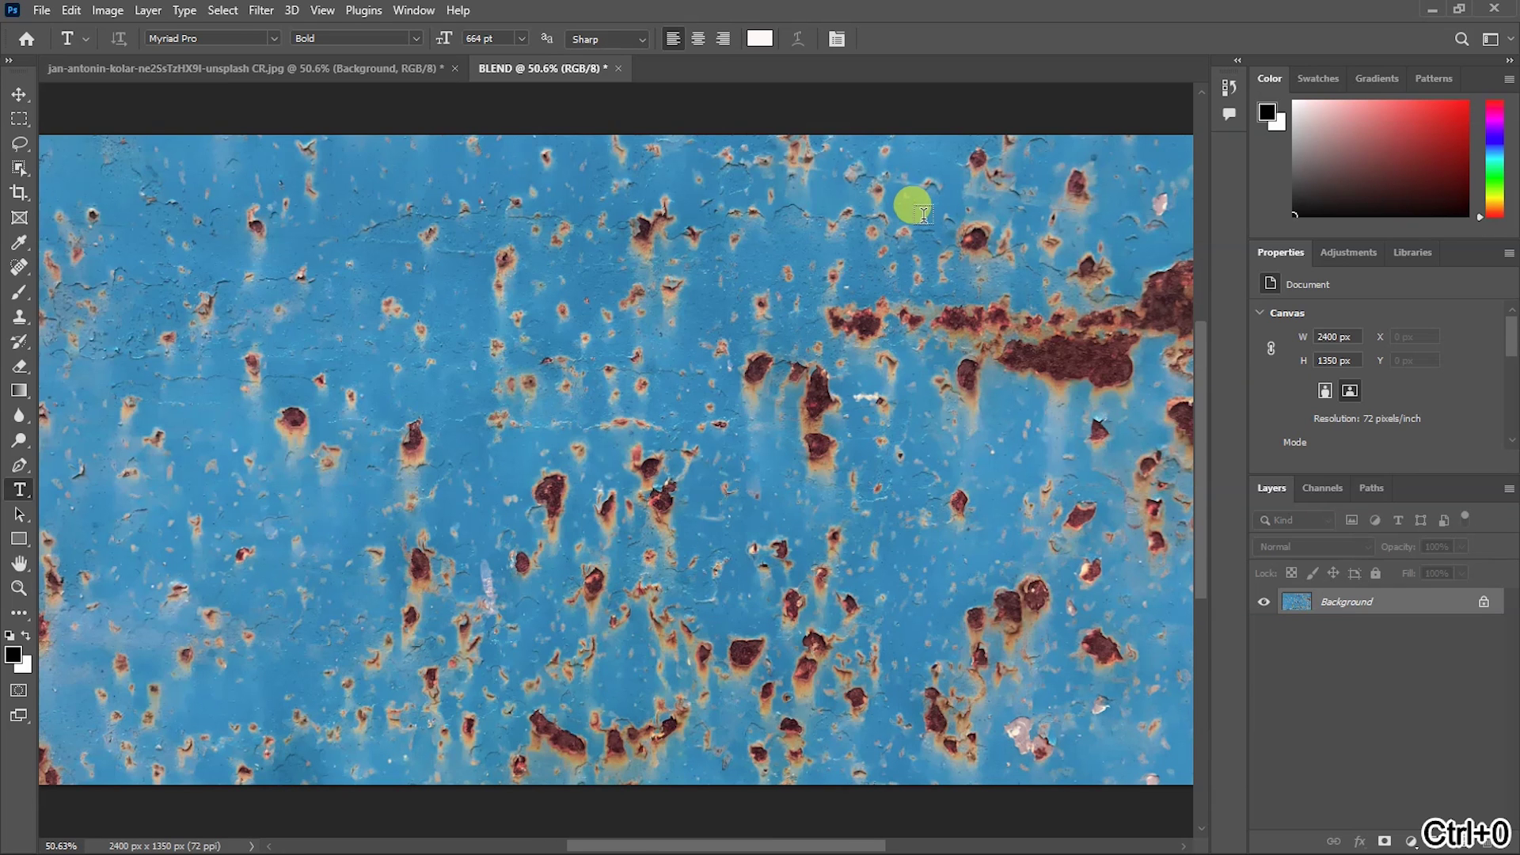
Step: Desaturate the texture image in the BLEND document
left_click(108, 11)
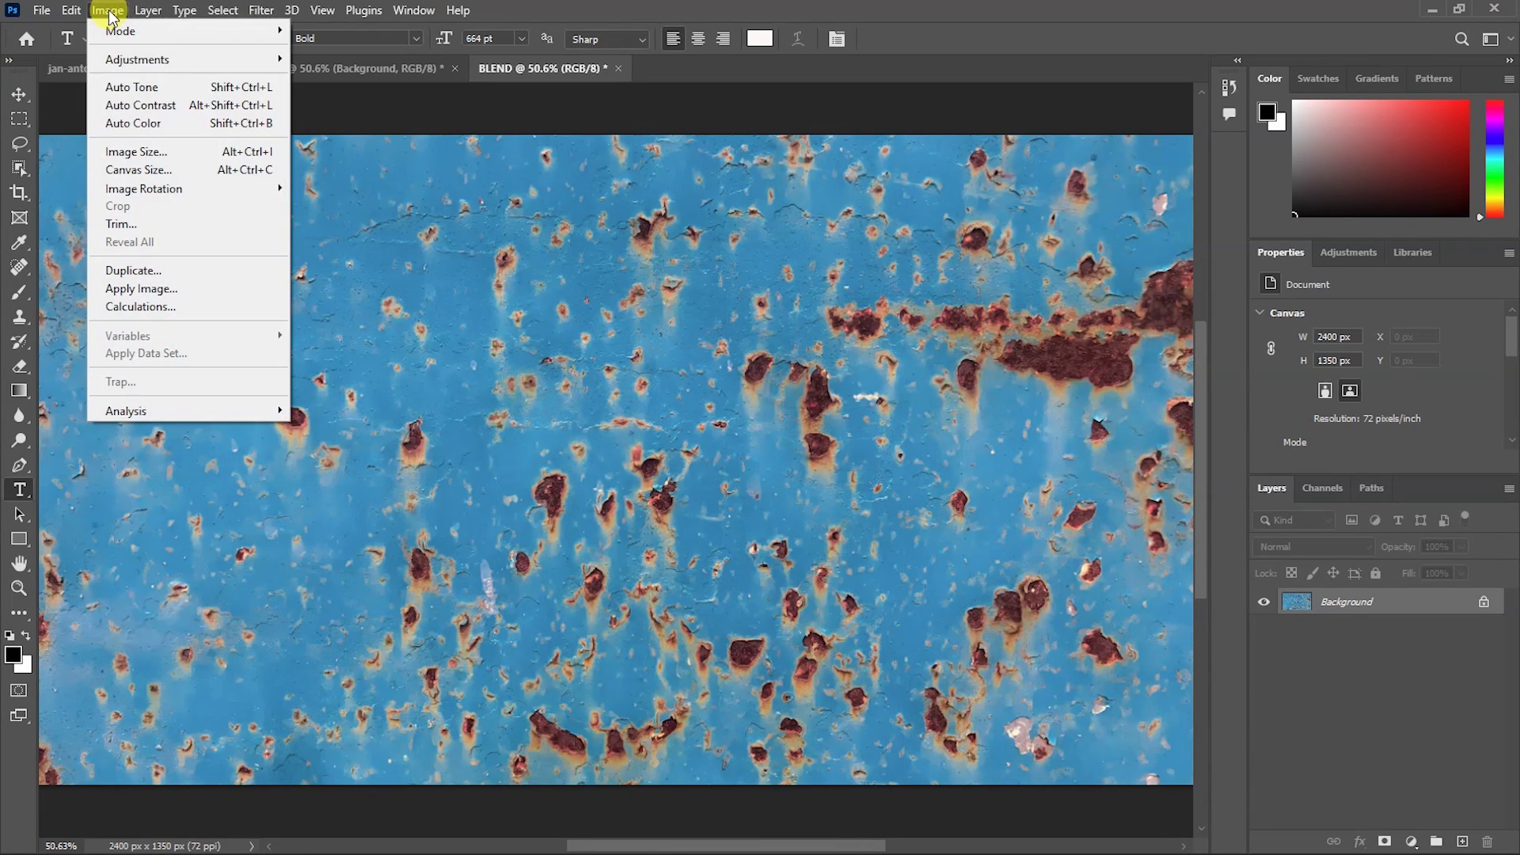
mouse_move(119, 59)
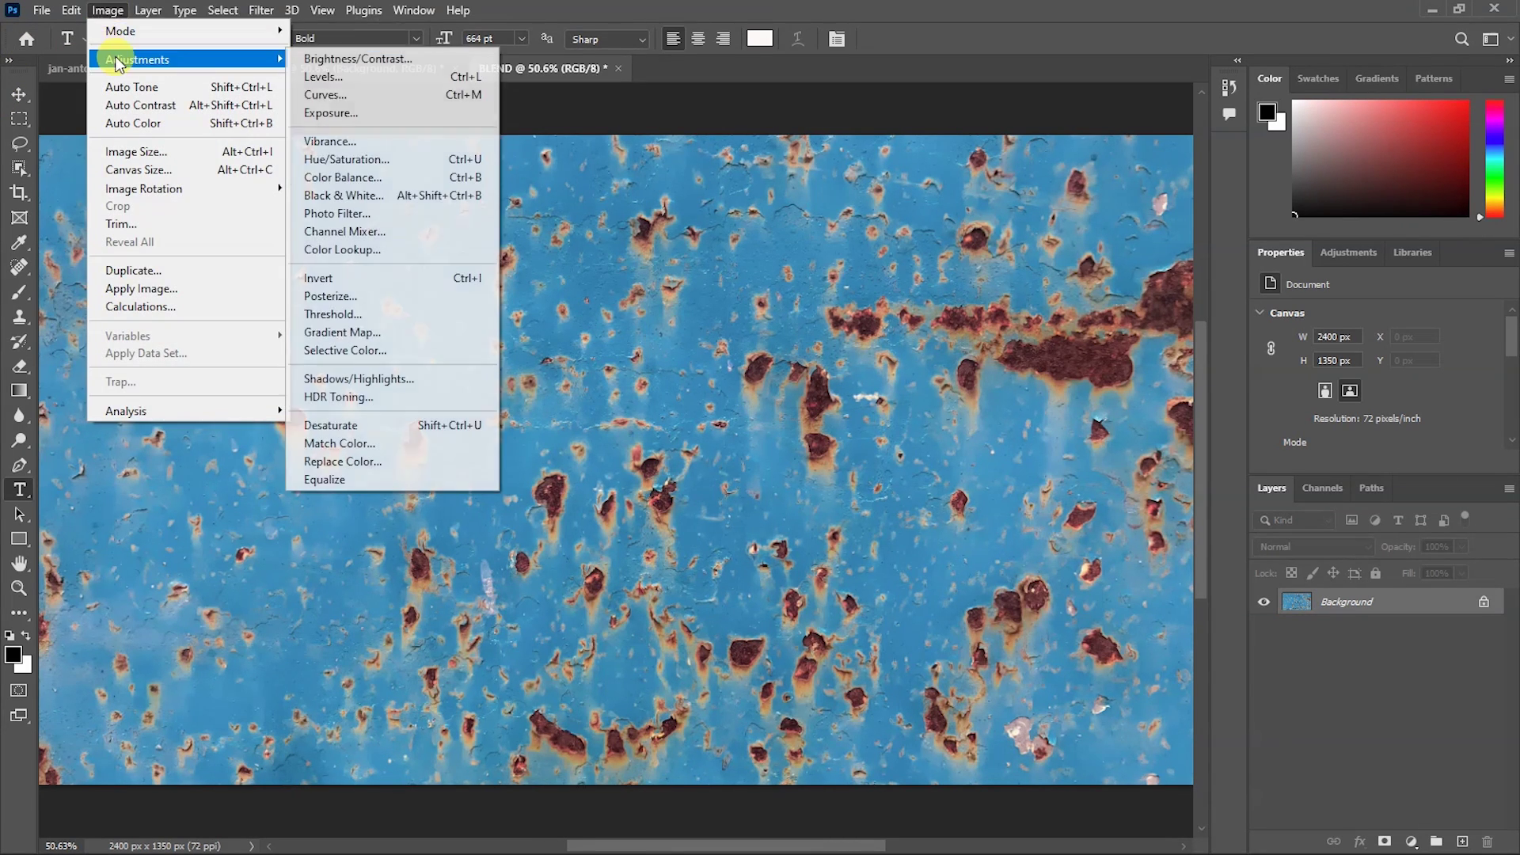
left_click(361, 431)
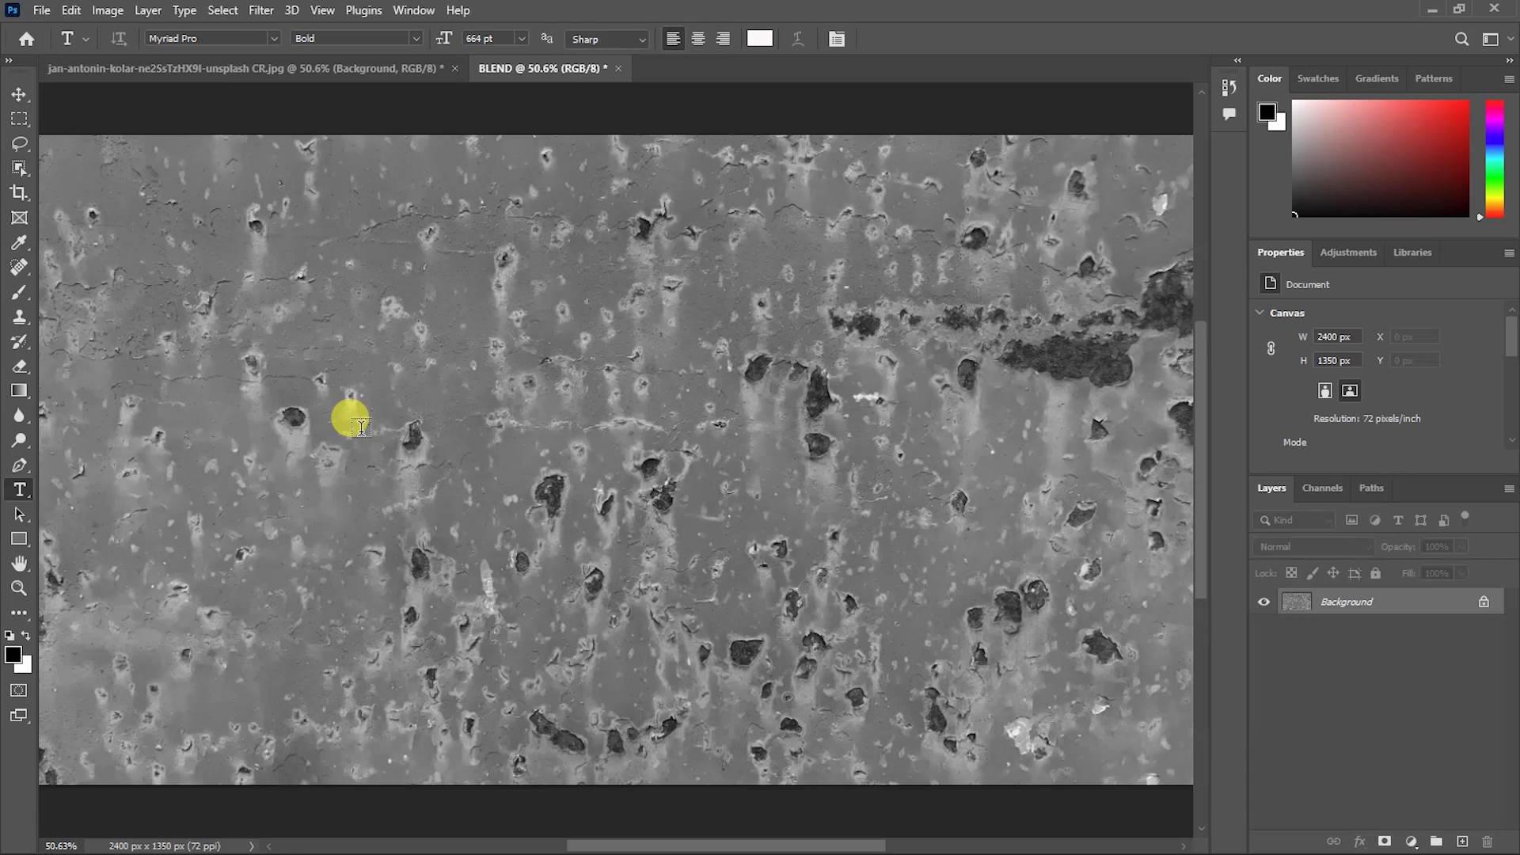
Step: Apply a Gaussian Blur with a radius of 2.2 pixels to the desaturated texture
left_click(261, 11)
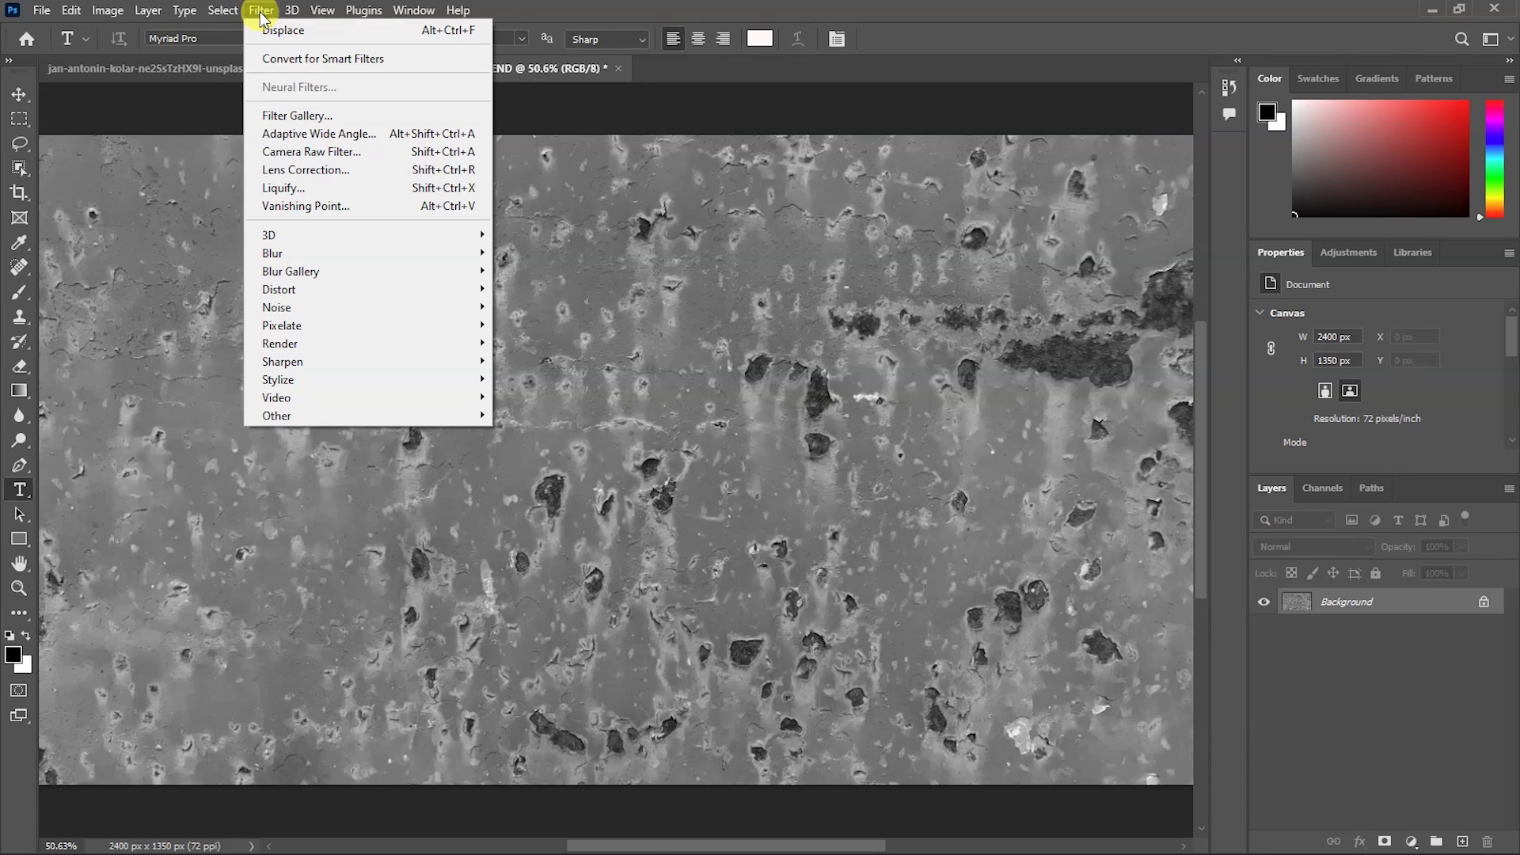
mouse_move(292, 254)
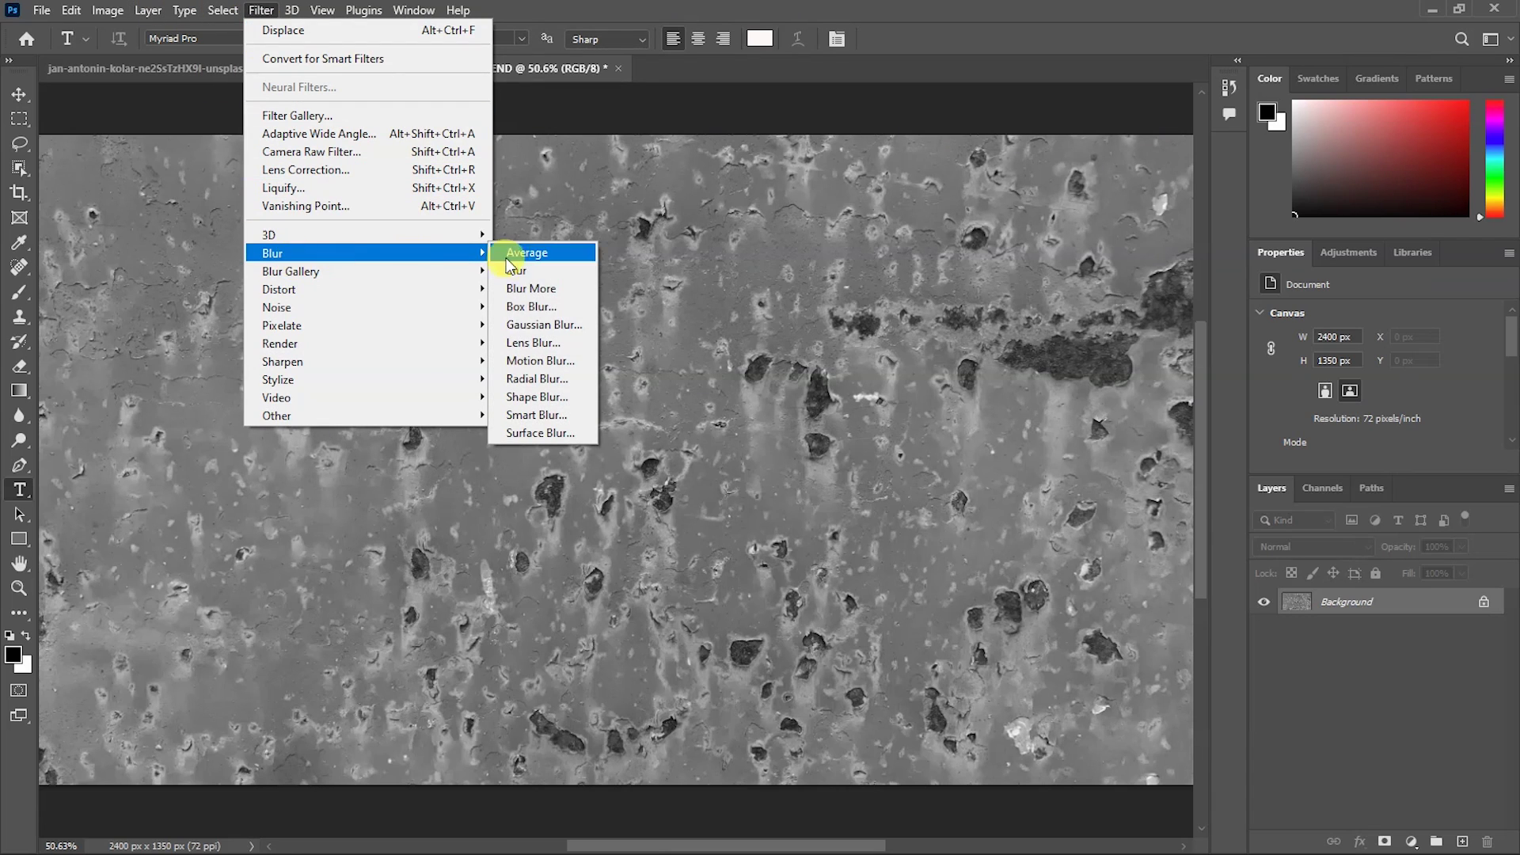
left_click(545, 324)
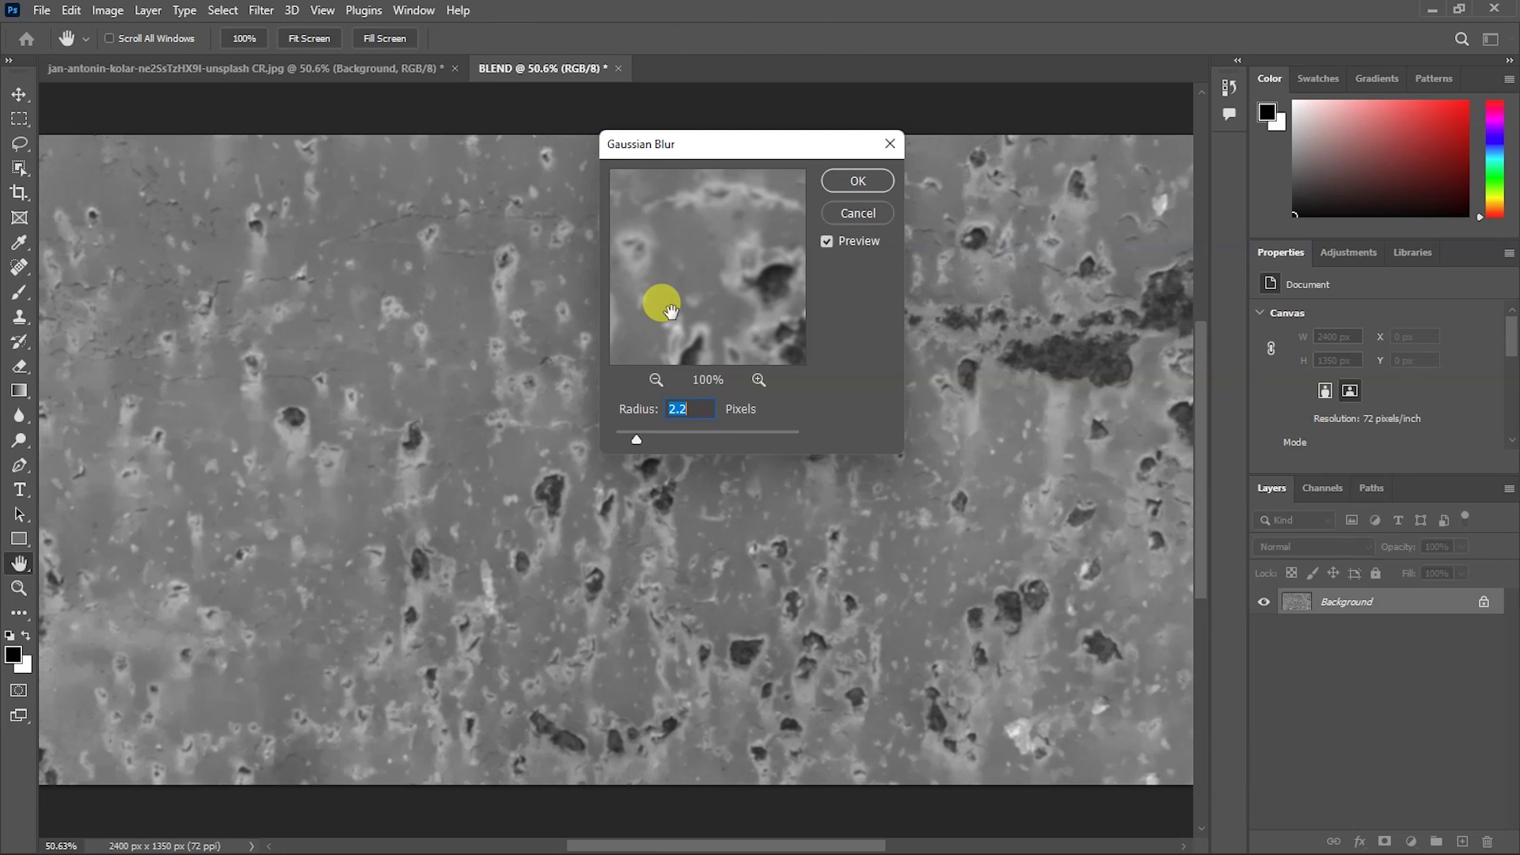
left_click(636, 440)
left_click(858, 181)
key("t")
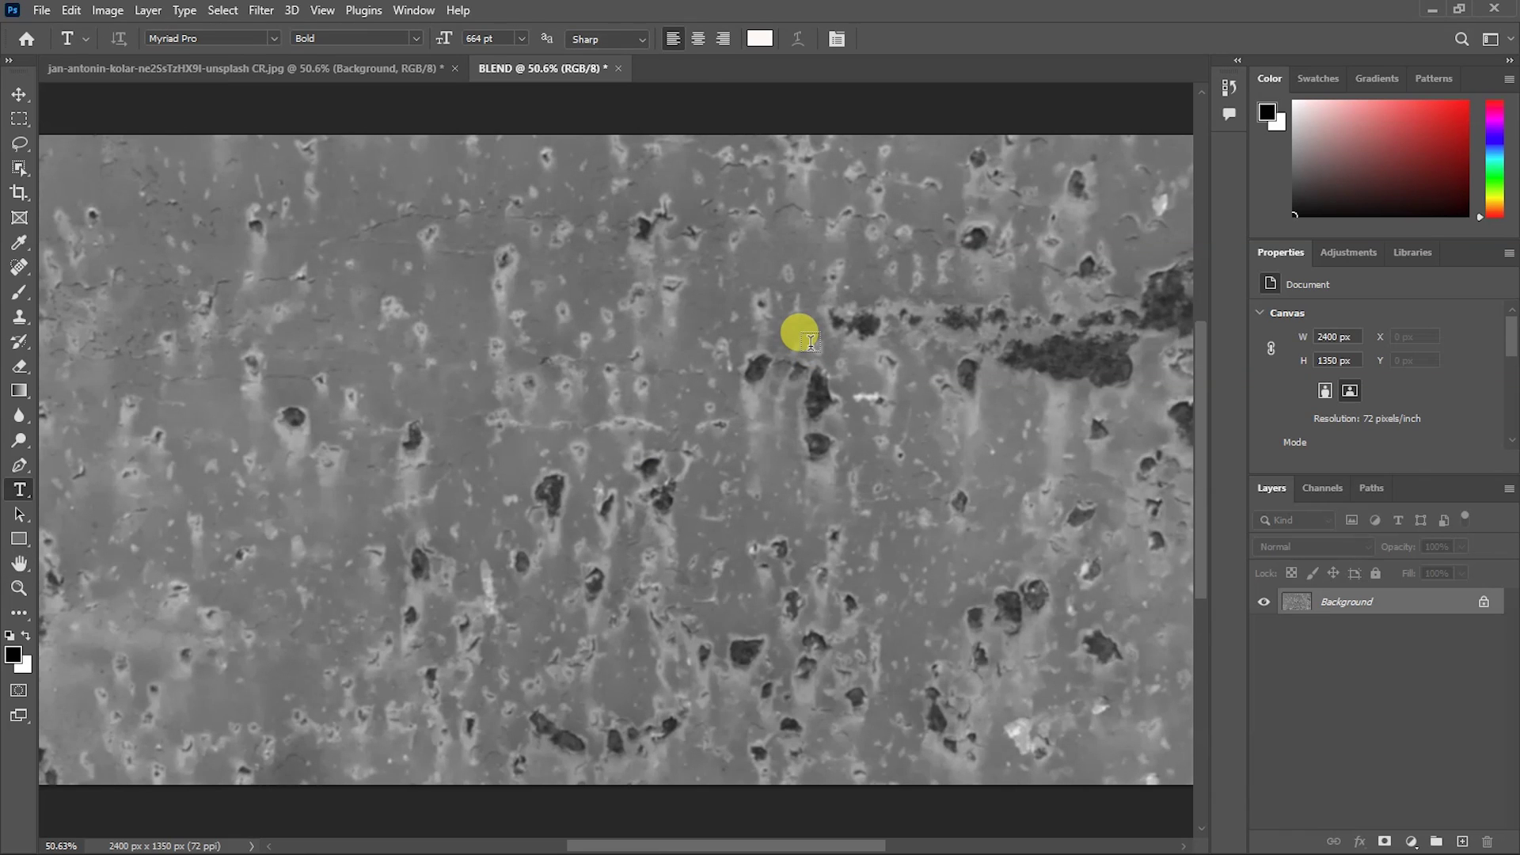
Step: Close the blurred BLEND document and save it
left_click(618, 69)
left_click(673, 330)
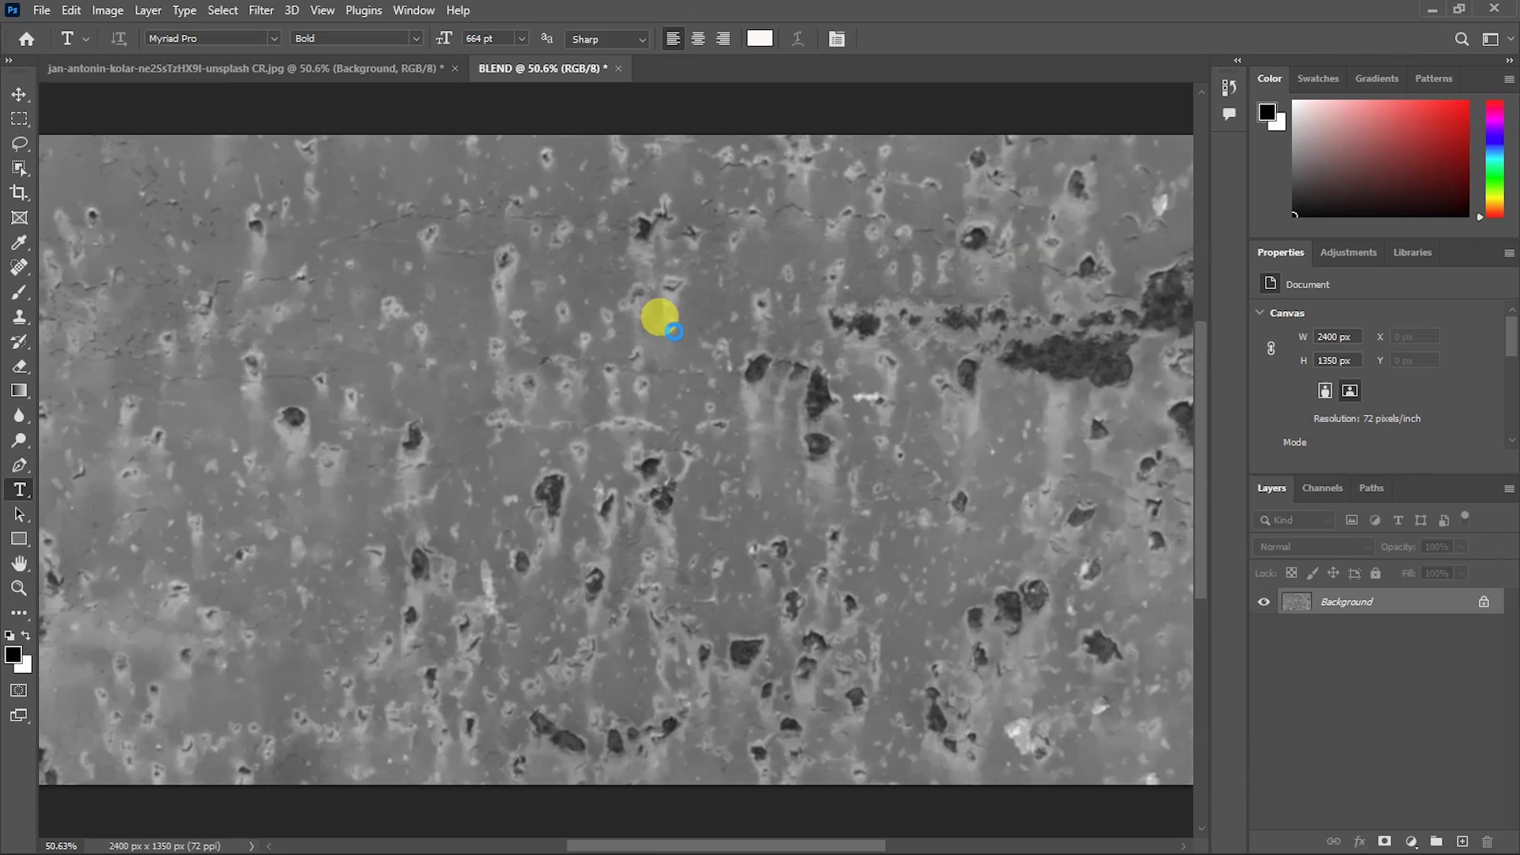
left_click(608, 493)
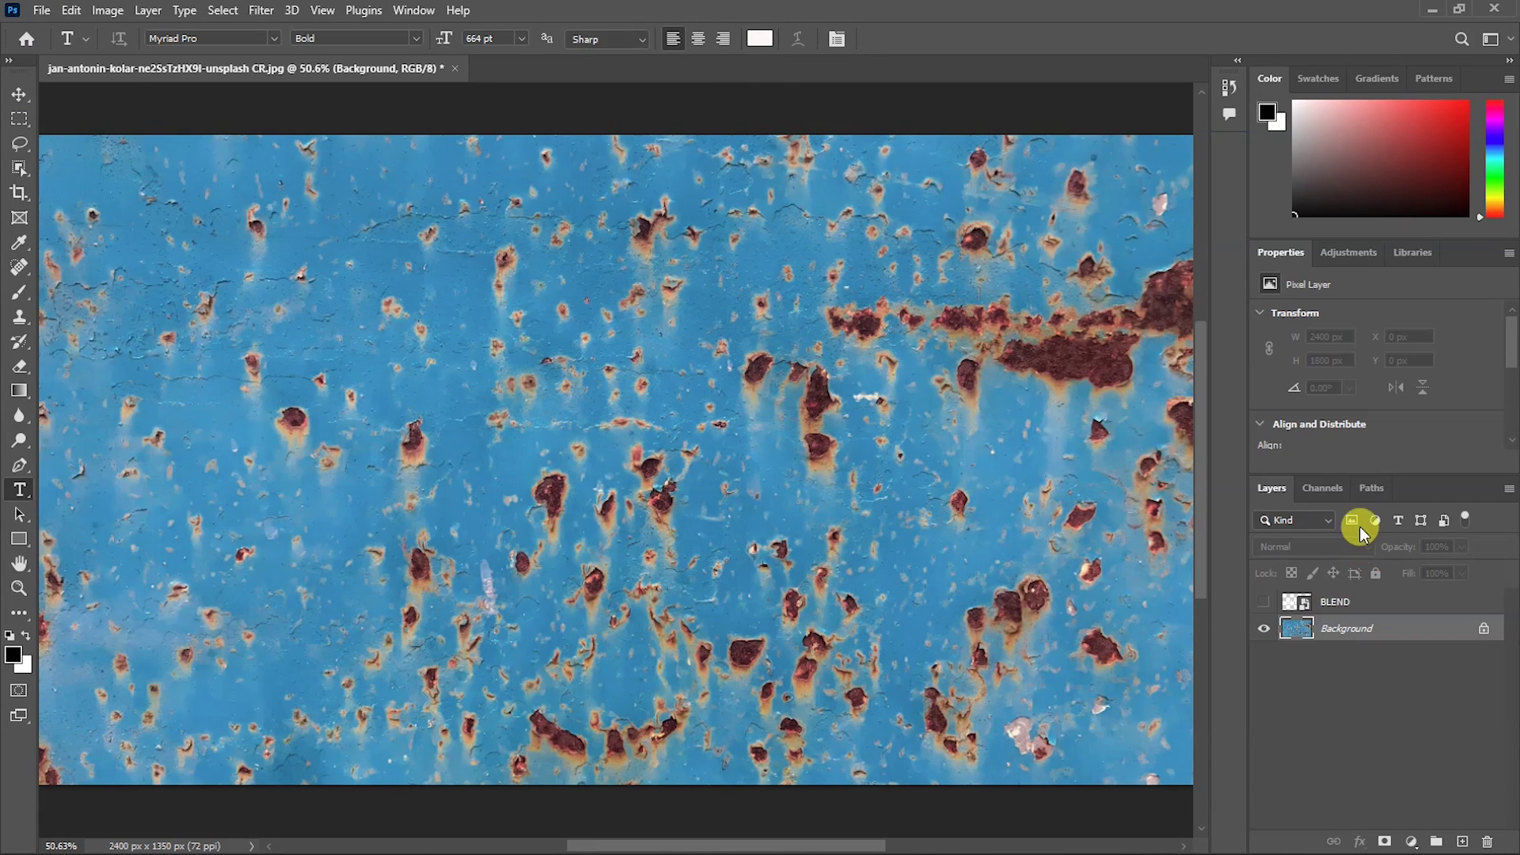
Step: Duplicate the Blue channel of the Background image
left_click(1324, 488)
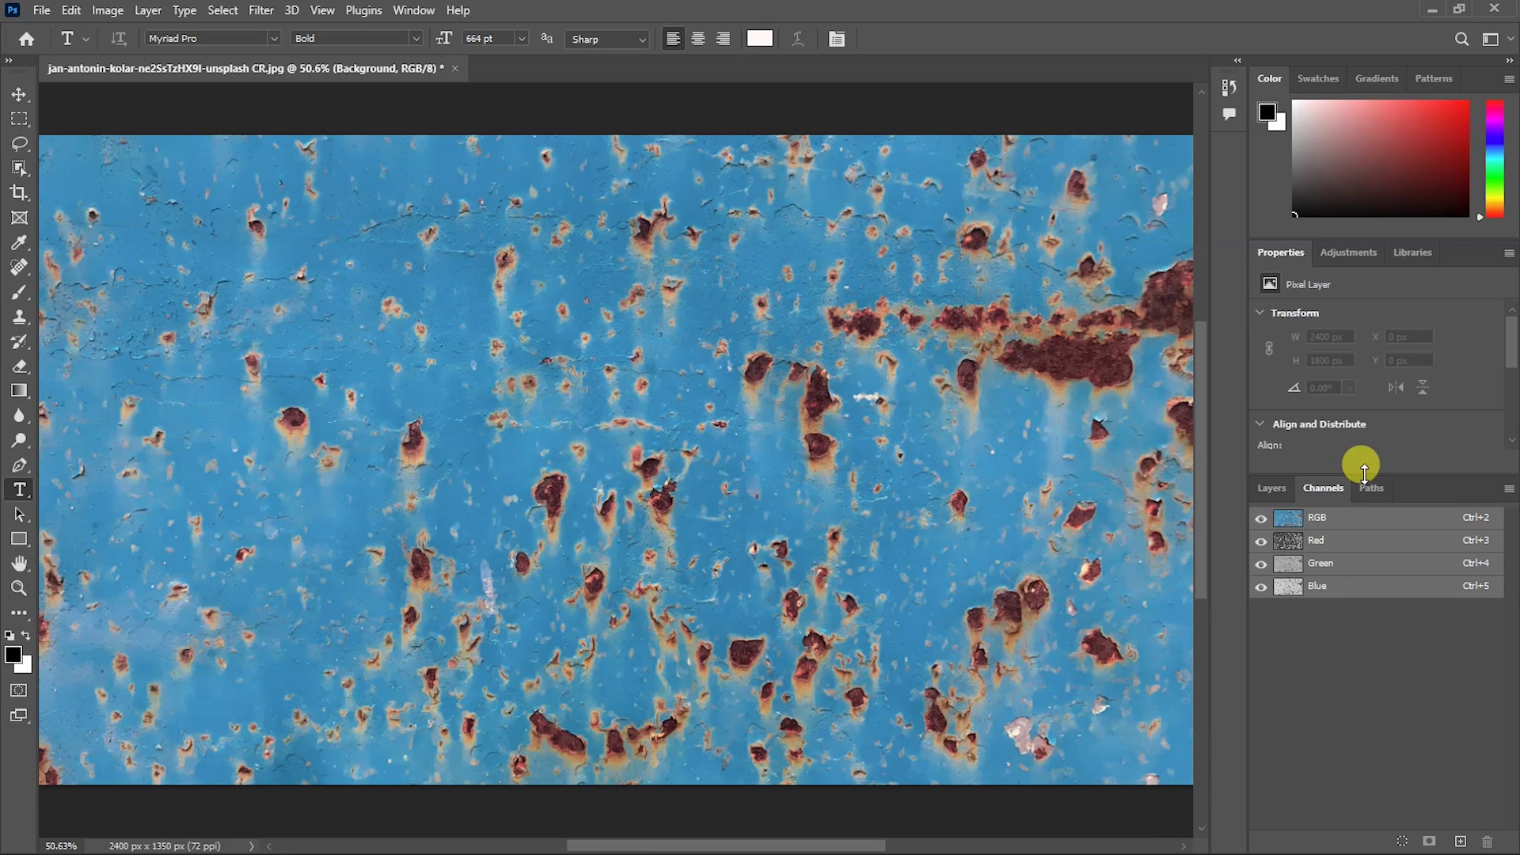
left_click_drag(1364, 472, 1356, 373)
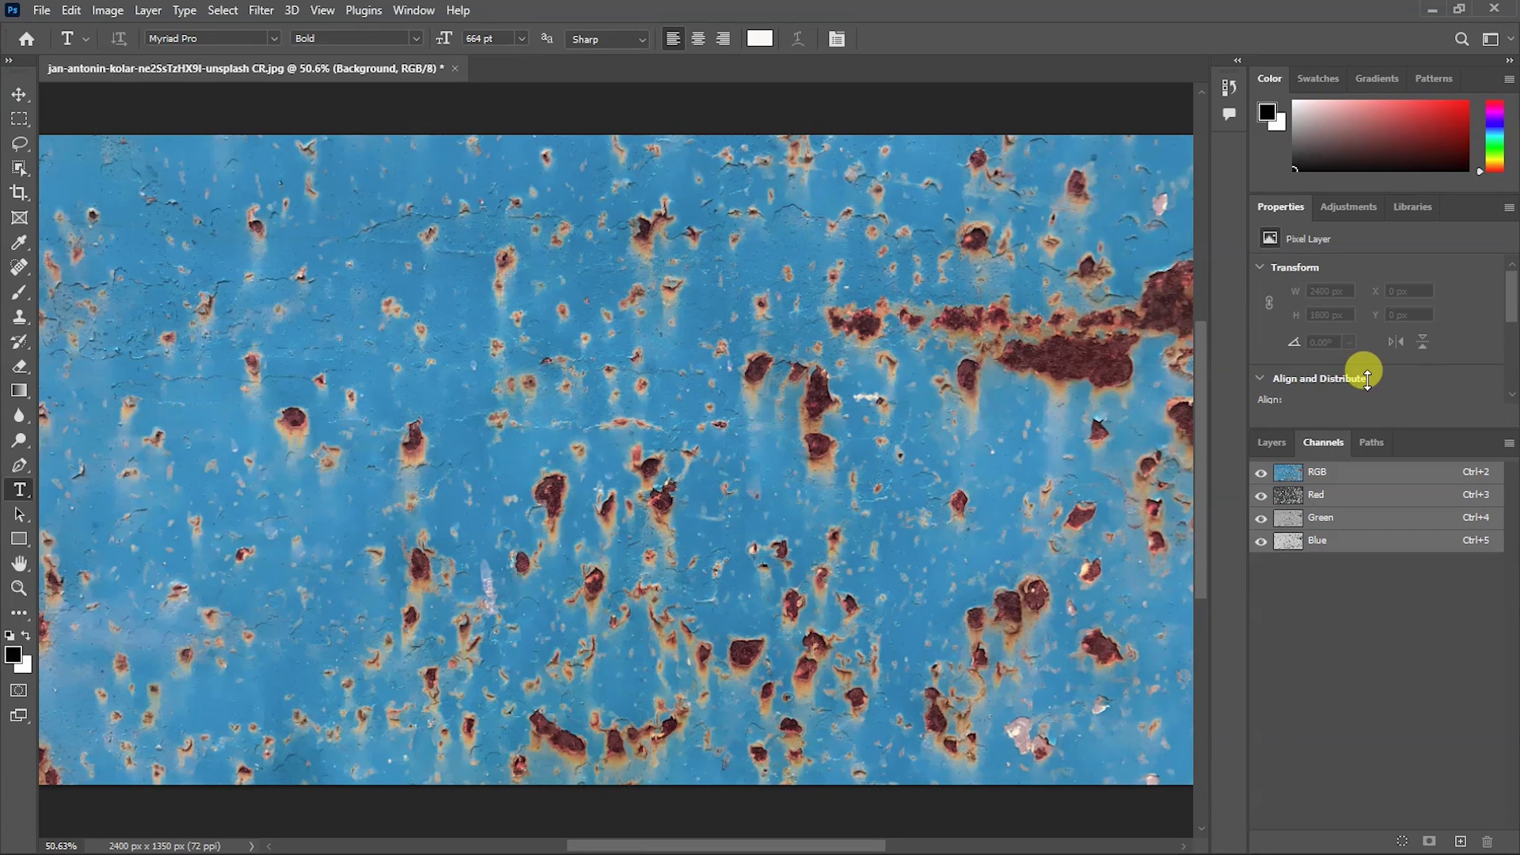
left_click(1330, 544)
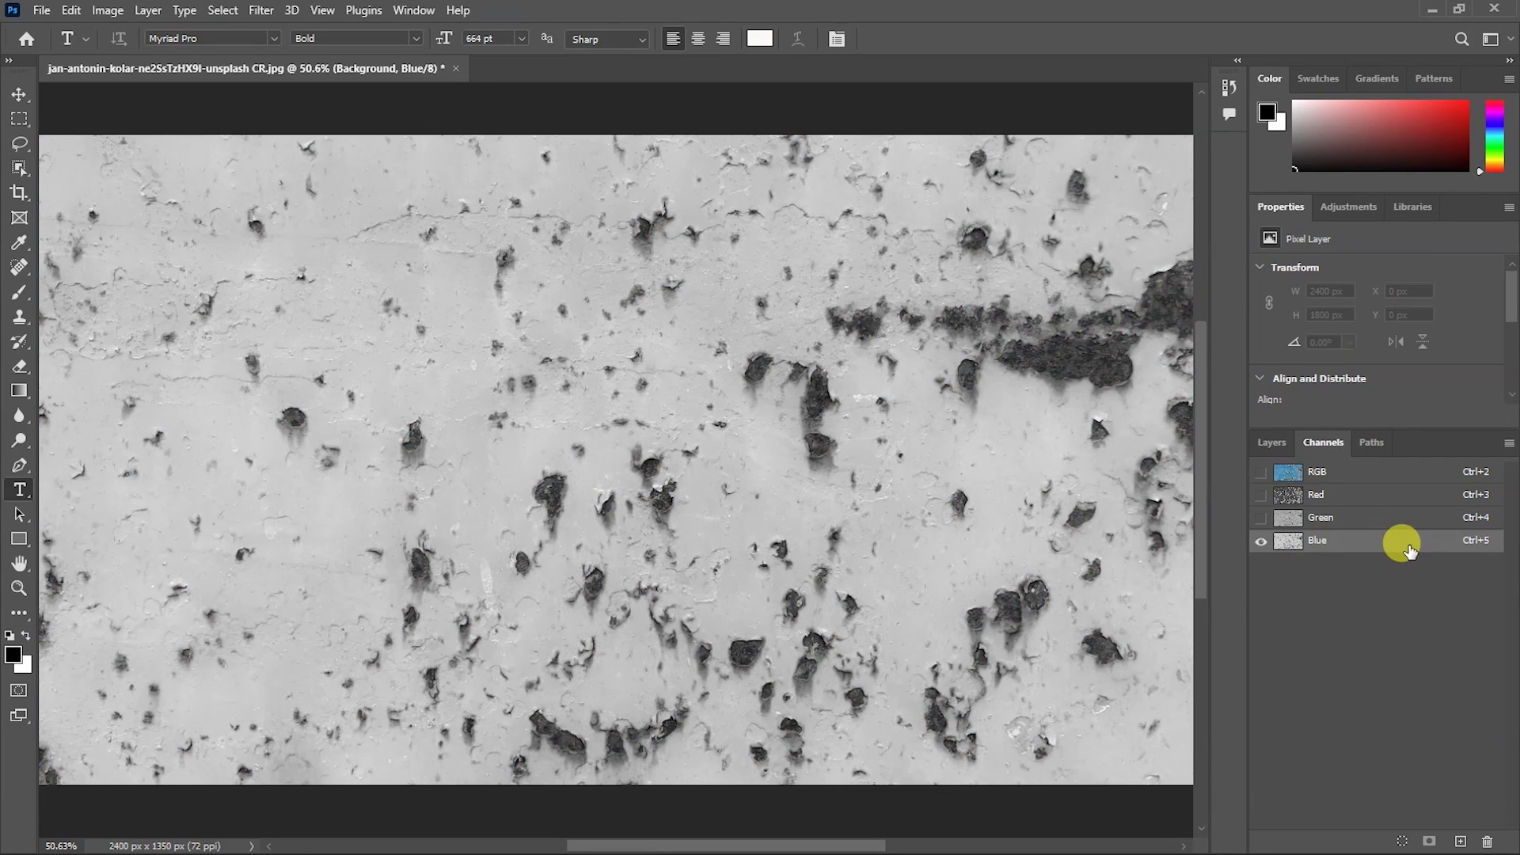
left_click_drag(1405, 552, 1460, 843)
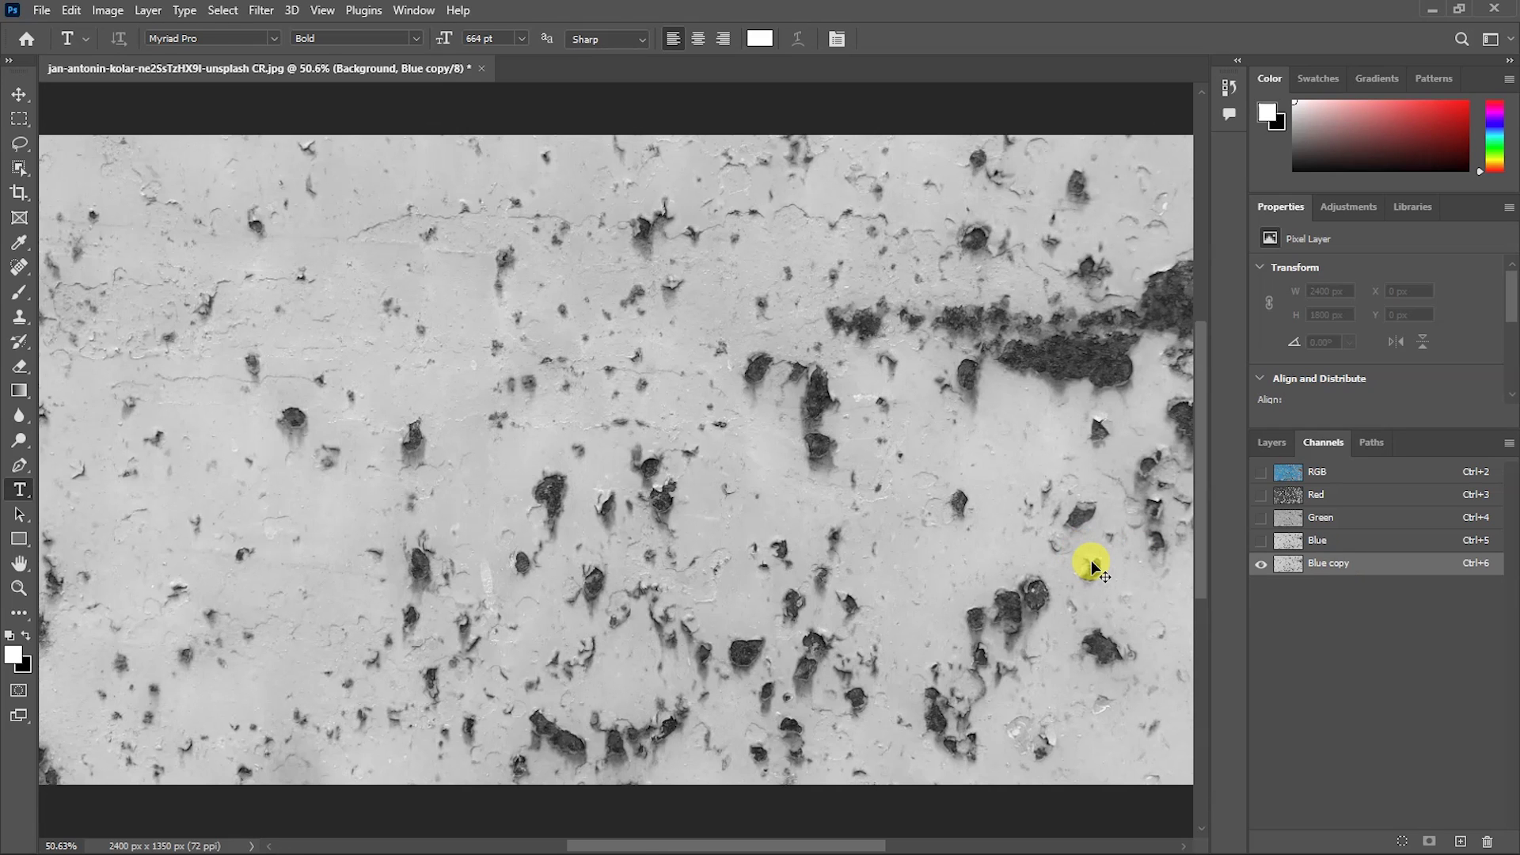
Step: Increase the Blue copy channel's contrast with Levels, using input black 112 and input white 192
key("ctrl+l")
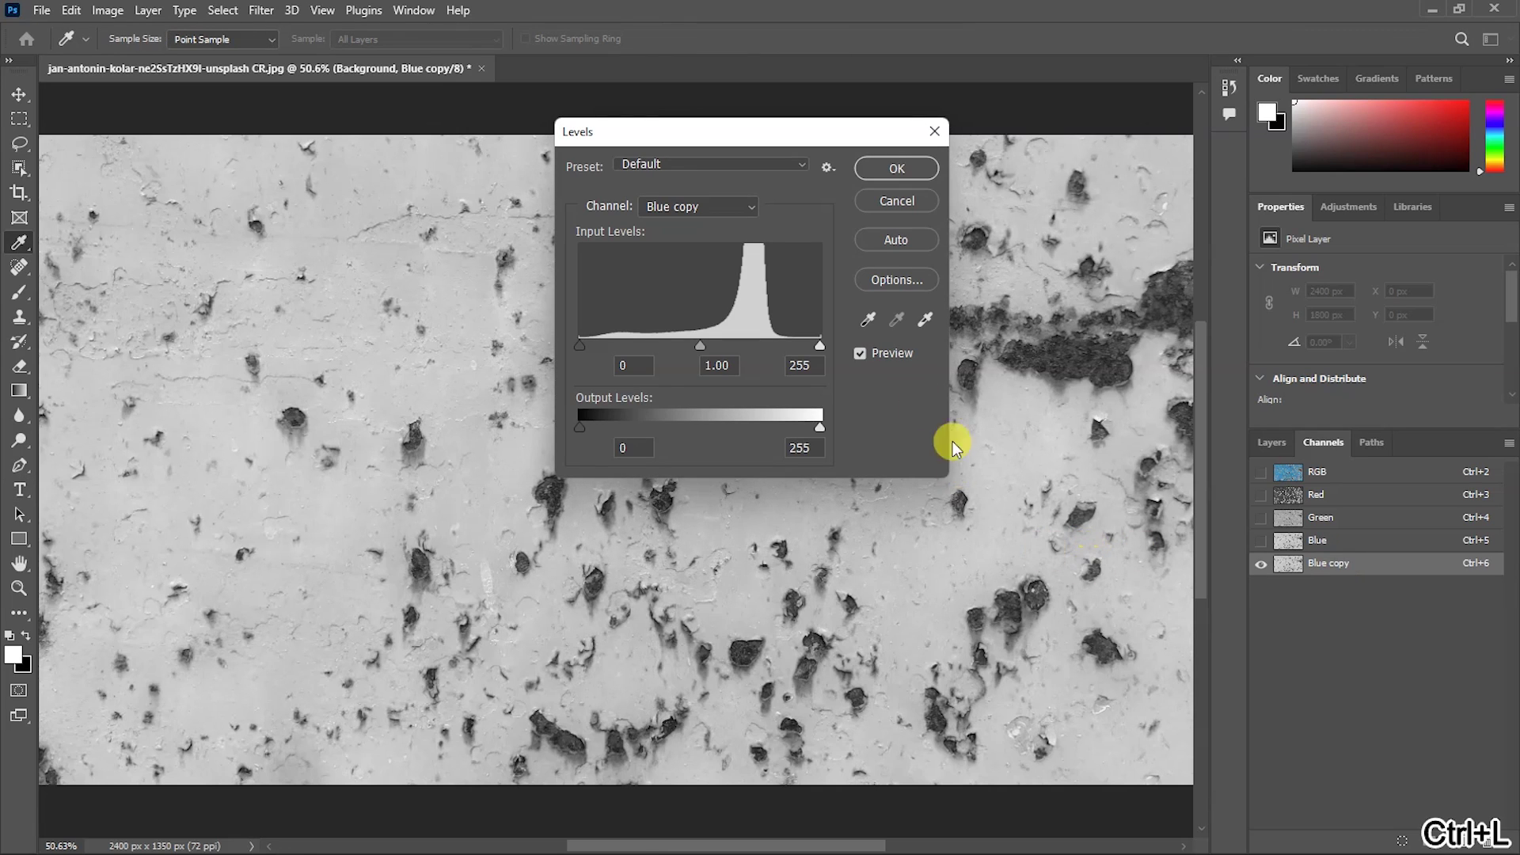
left_click_drag(819, 346, 772, 345)
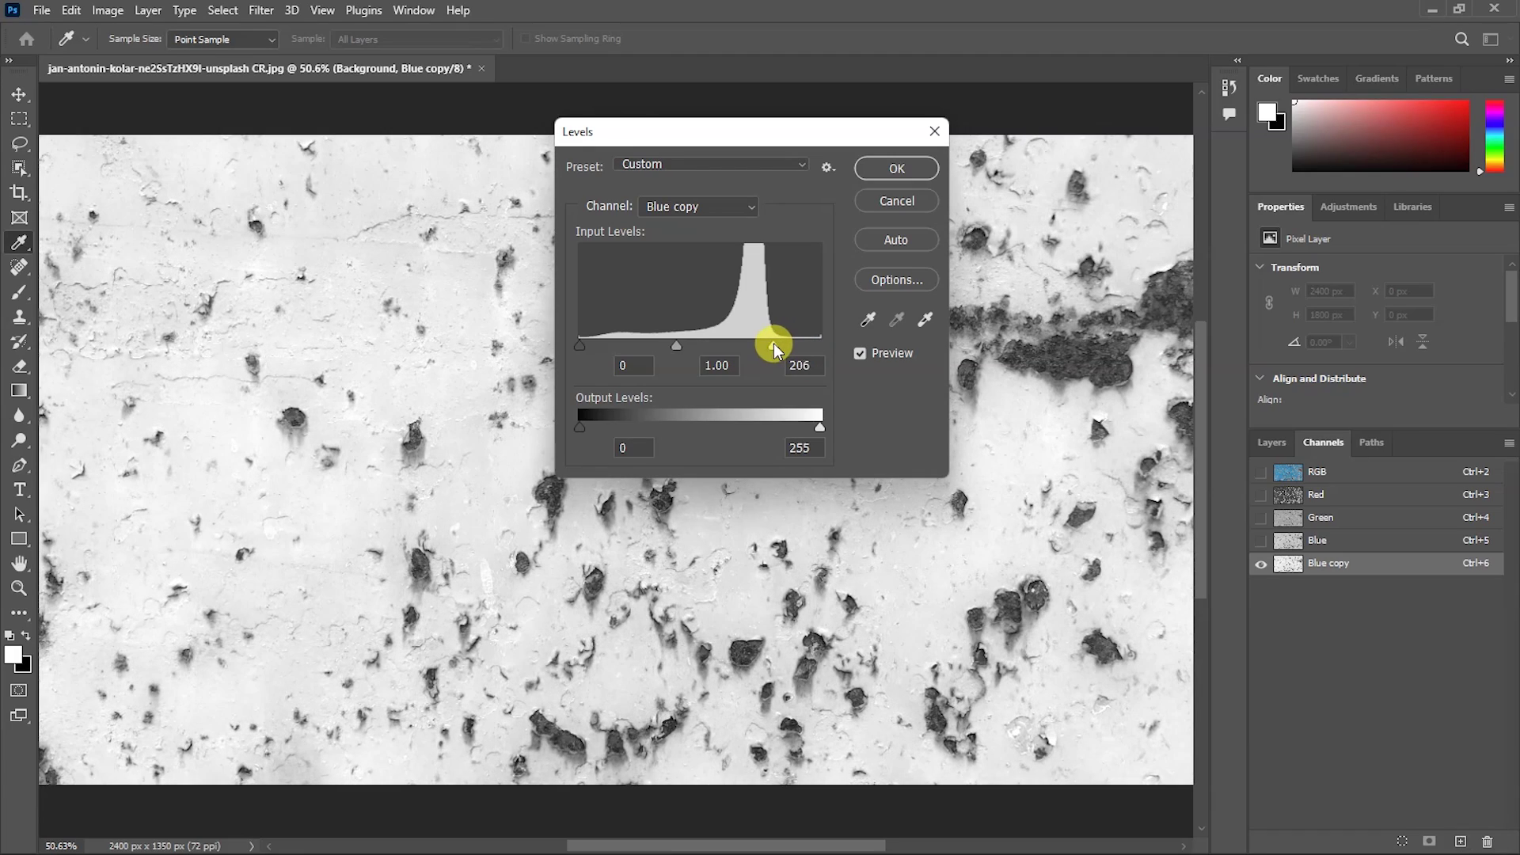
left_click_drag(580, 347, 657, 349)
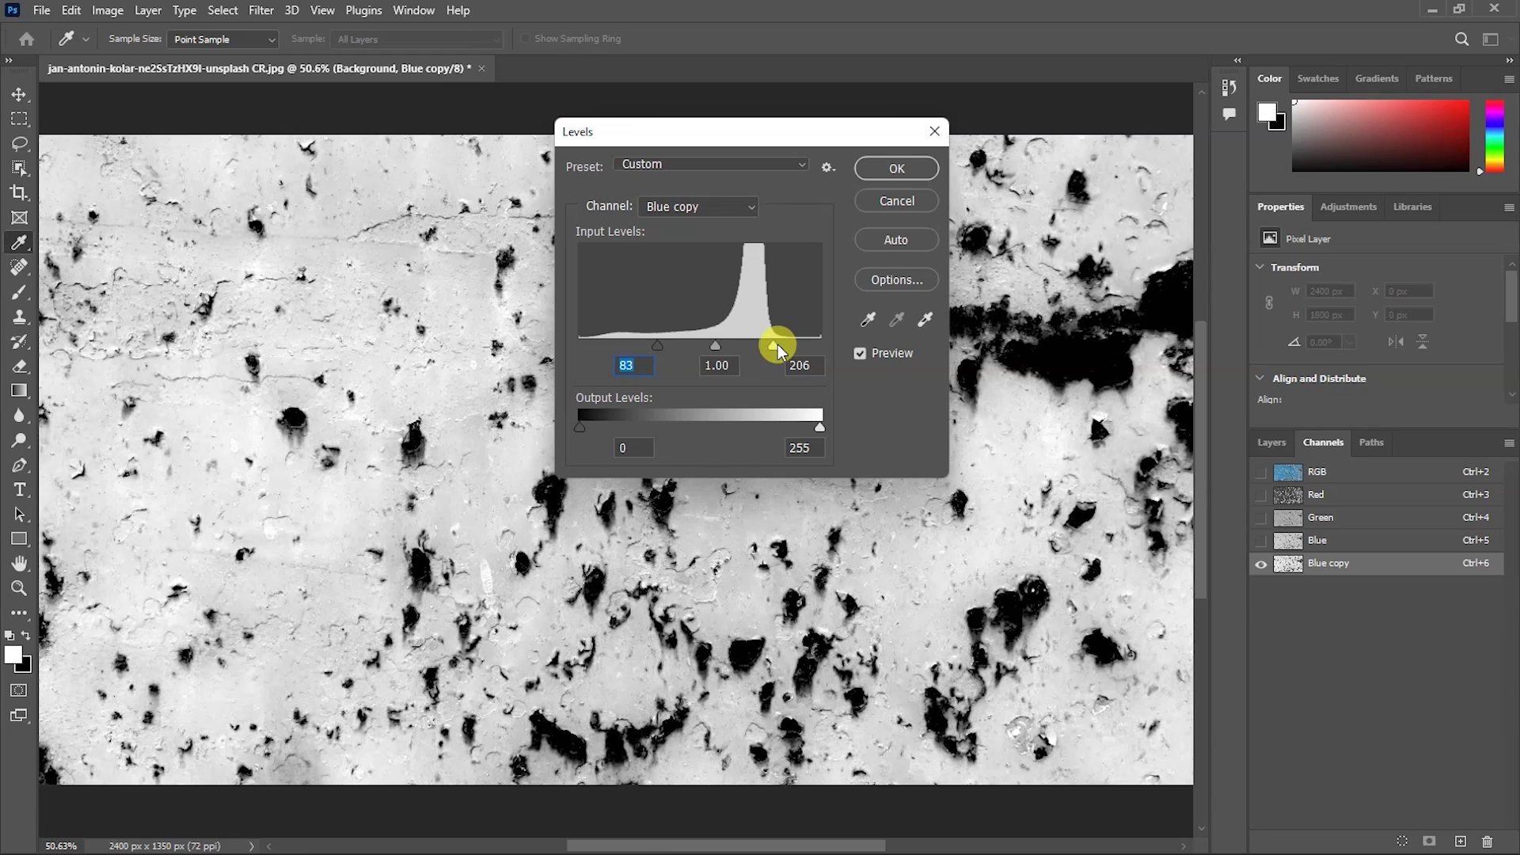
left_click_drag(774, 345, 770, 346)
left_click_drag(659, 345, 668, 345)
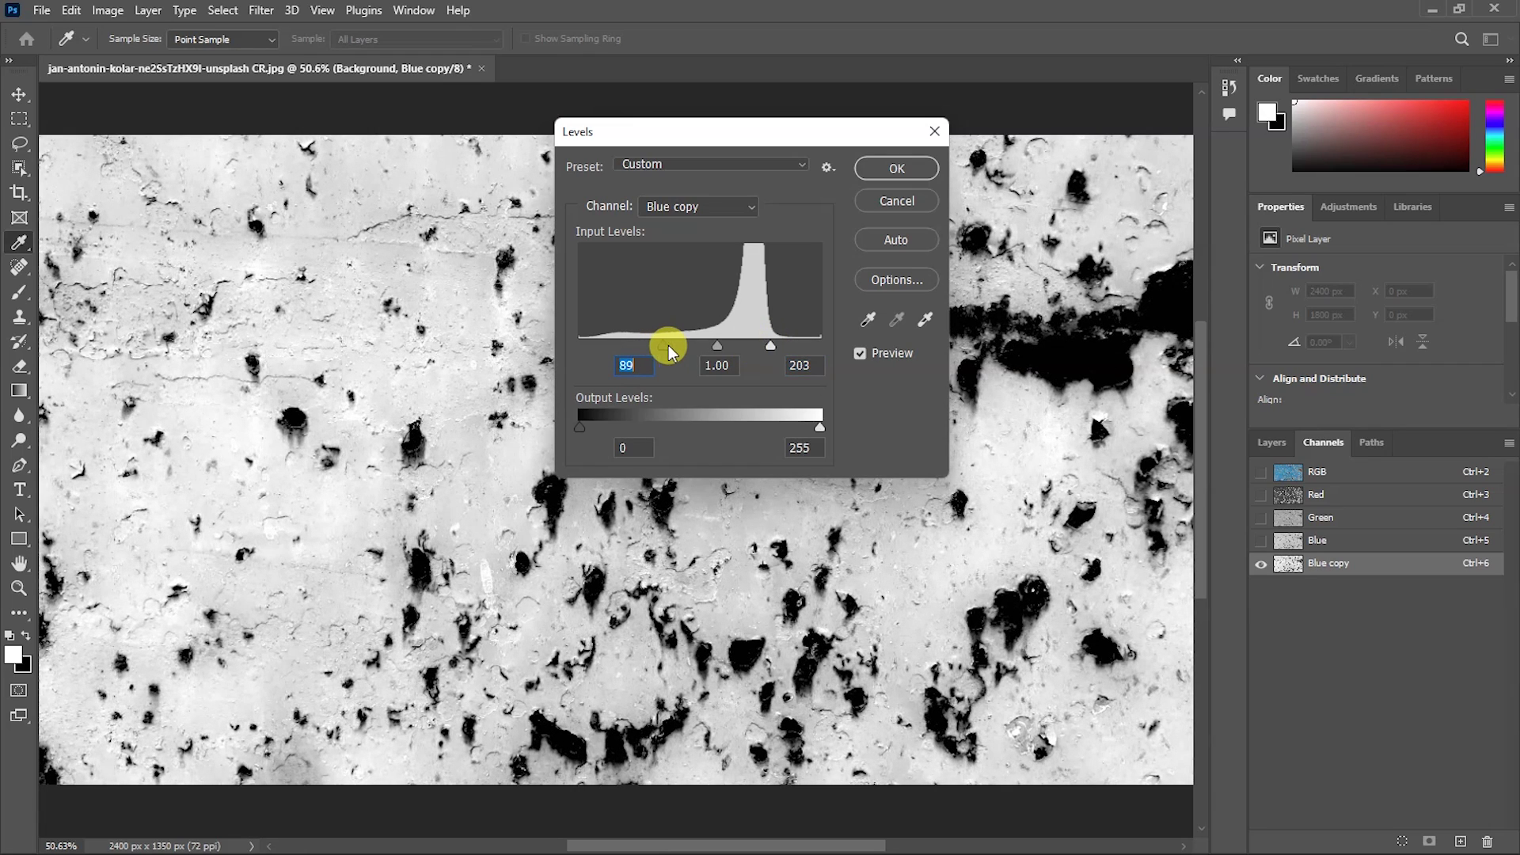
left_click_drag(760, 345, 760, 345)
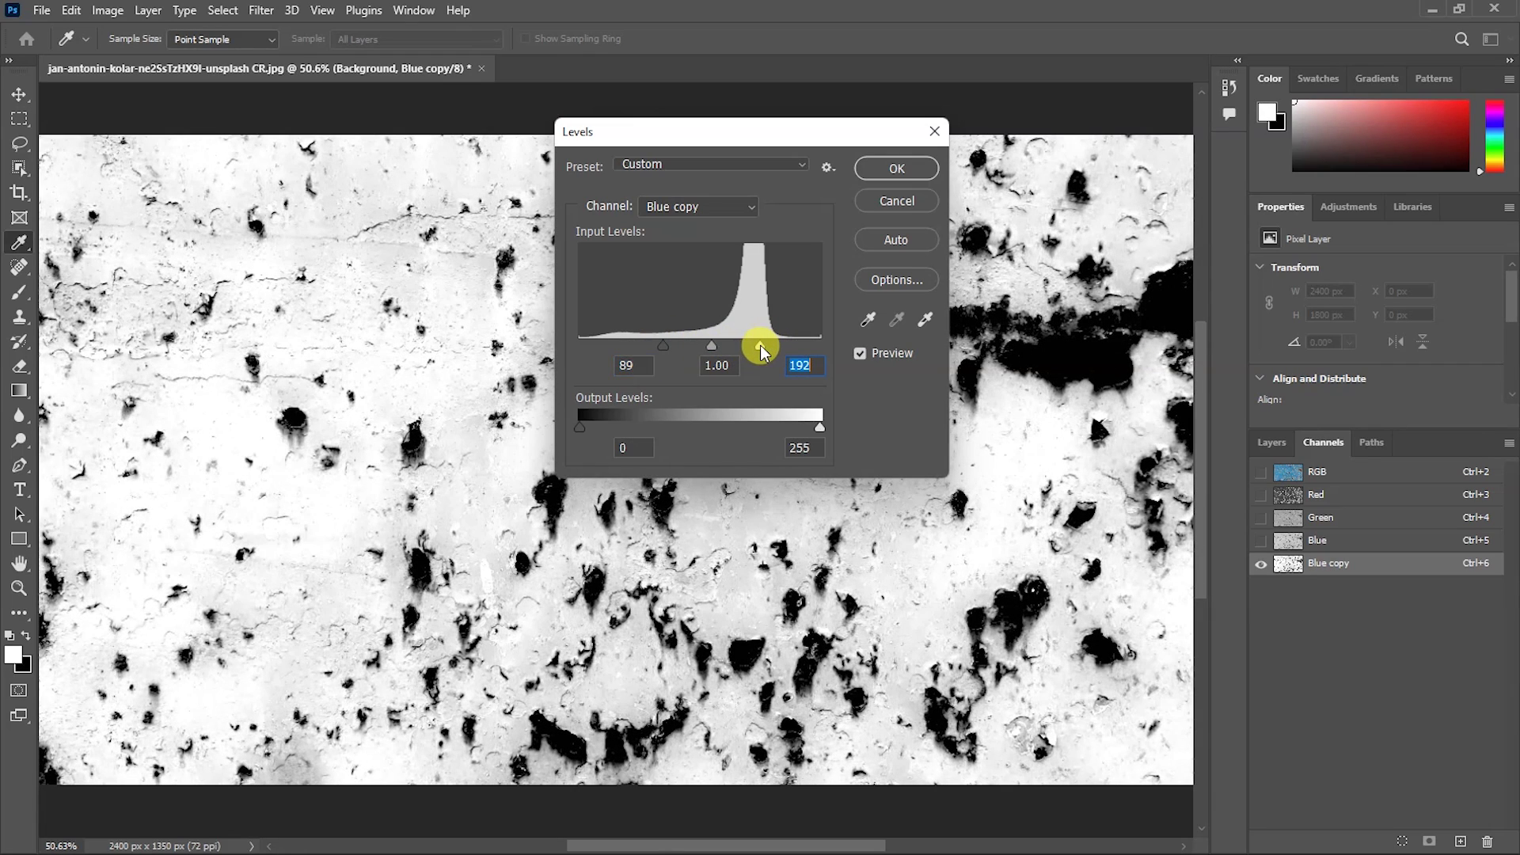
left_click_drag(668, 345, 685, 345)
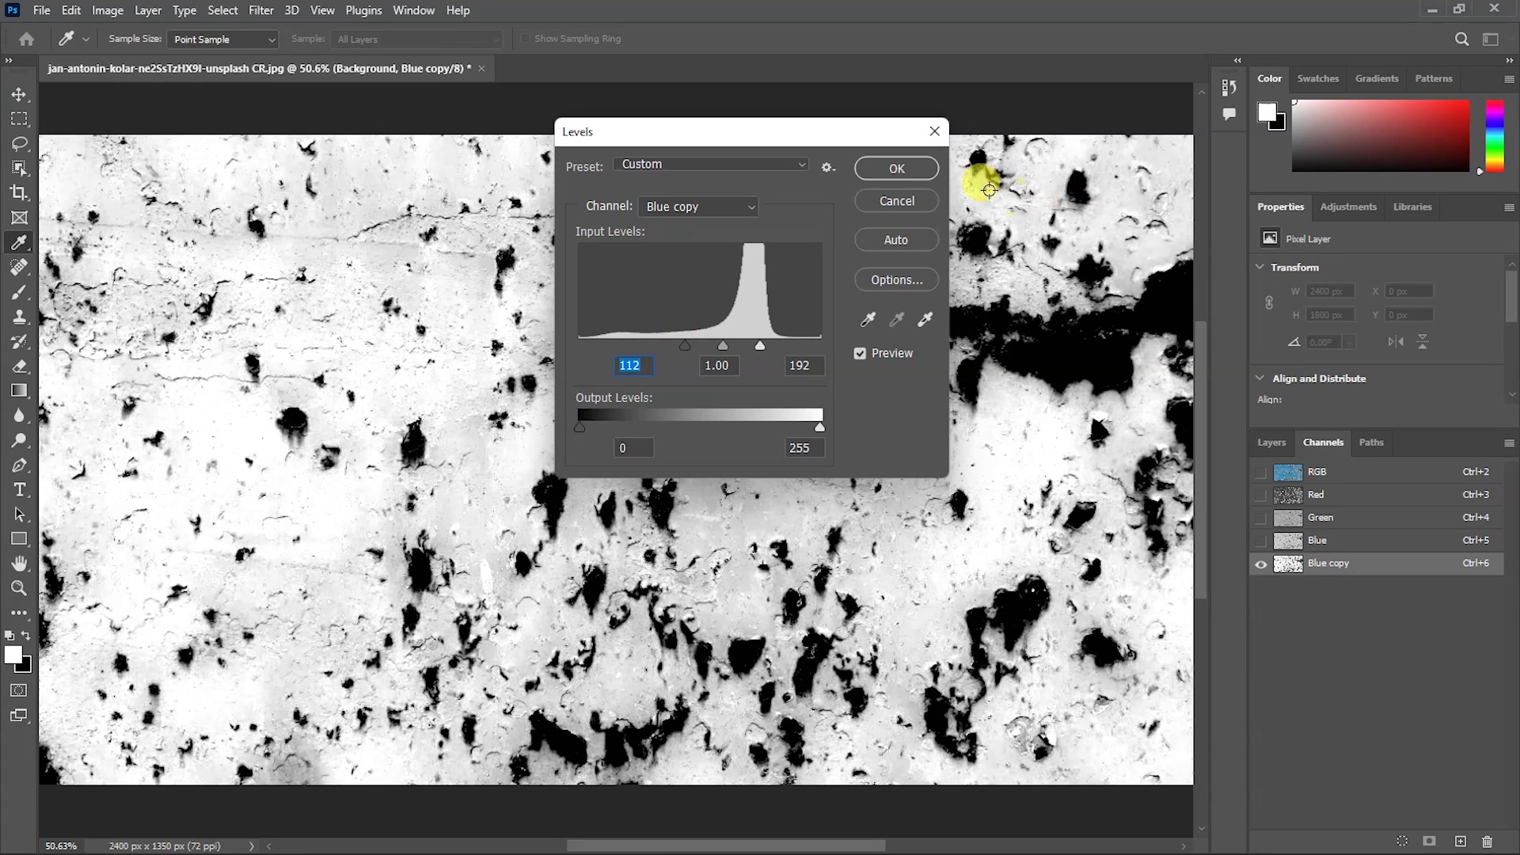
left_click(899, 171)
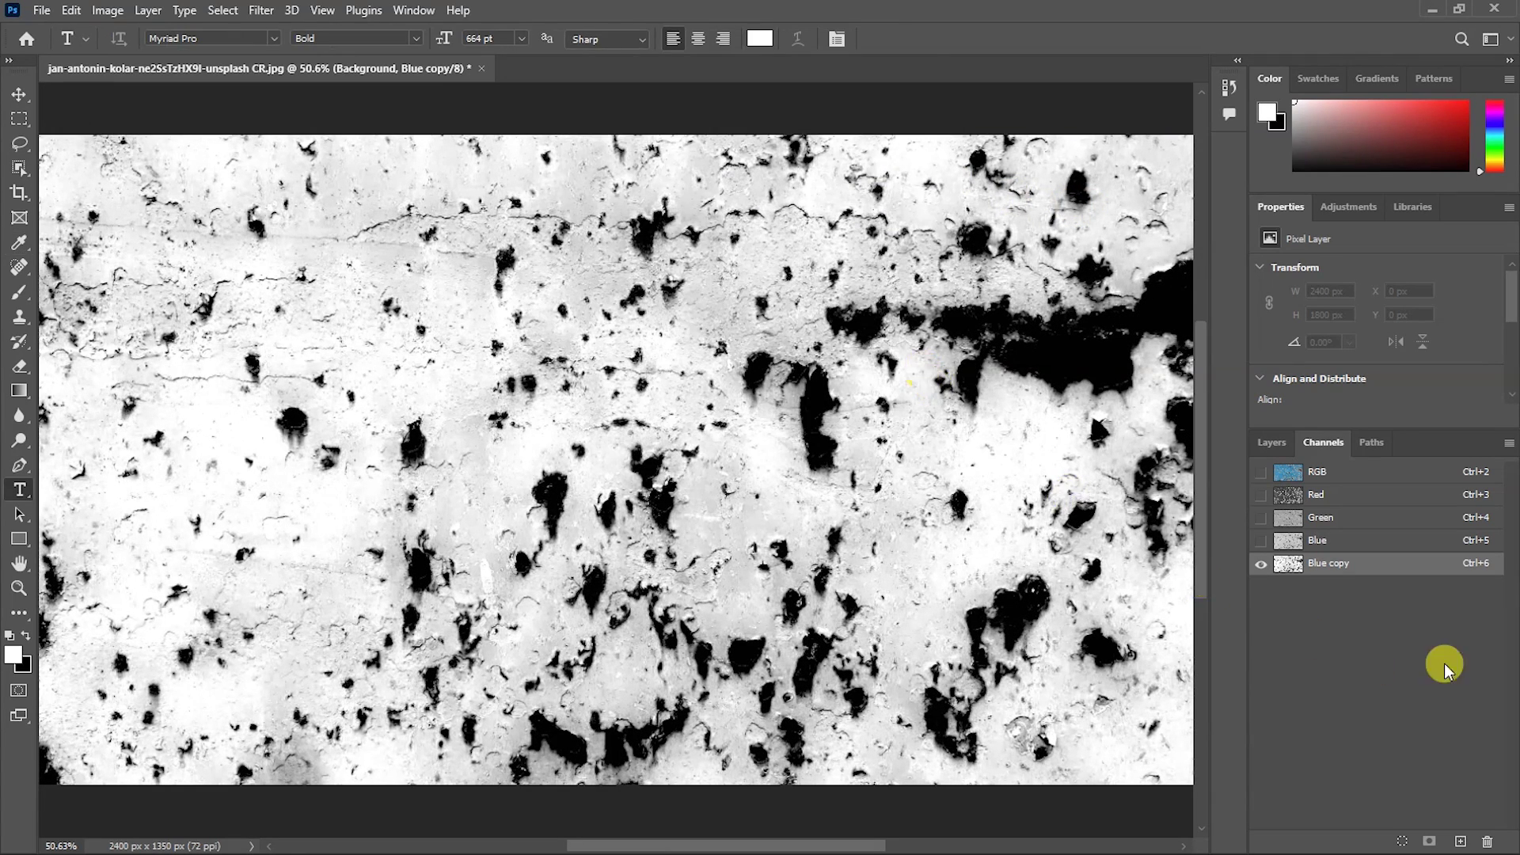
Step: Load the high-contrast Blue copy channel as a selection and display the RGB channels with Blue copy hidden
left_click_drag(1290, 567, 1404, 846)
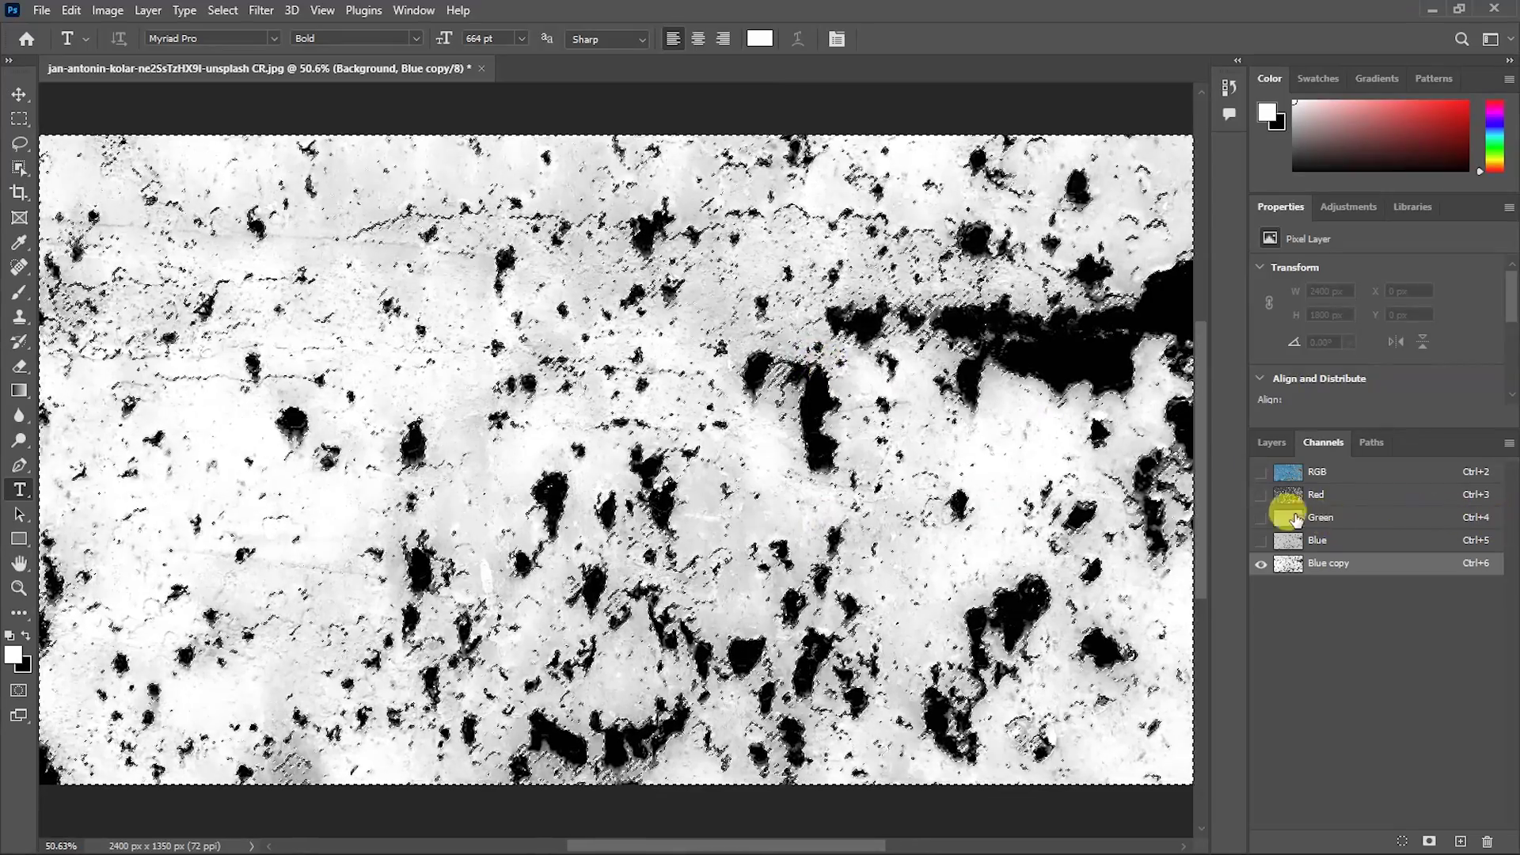
left_click(1261, 473)
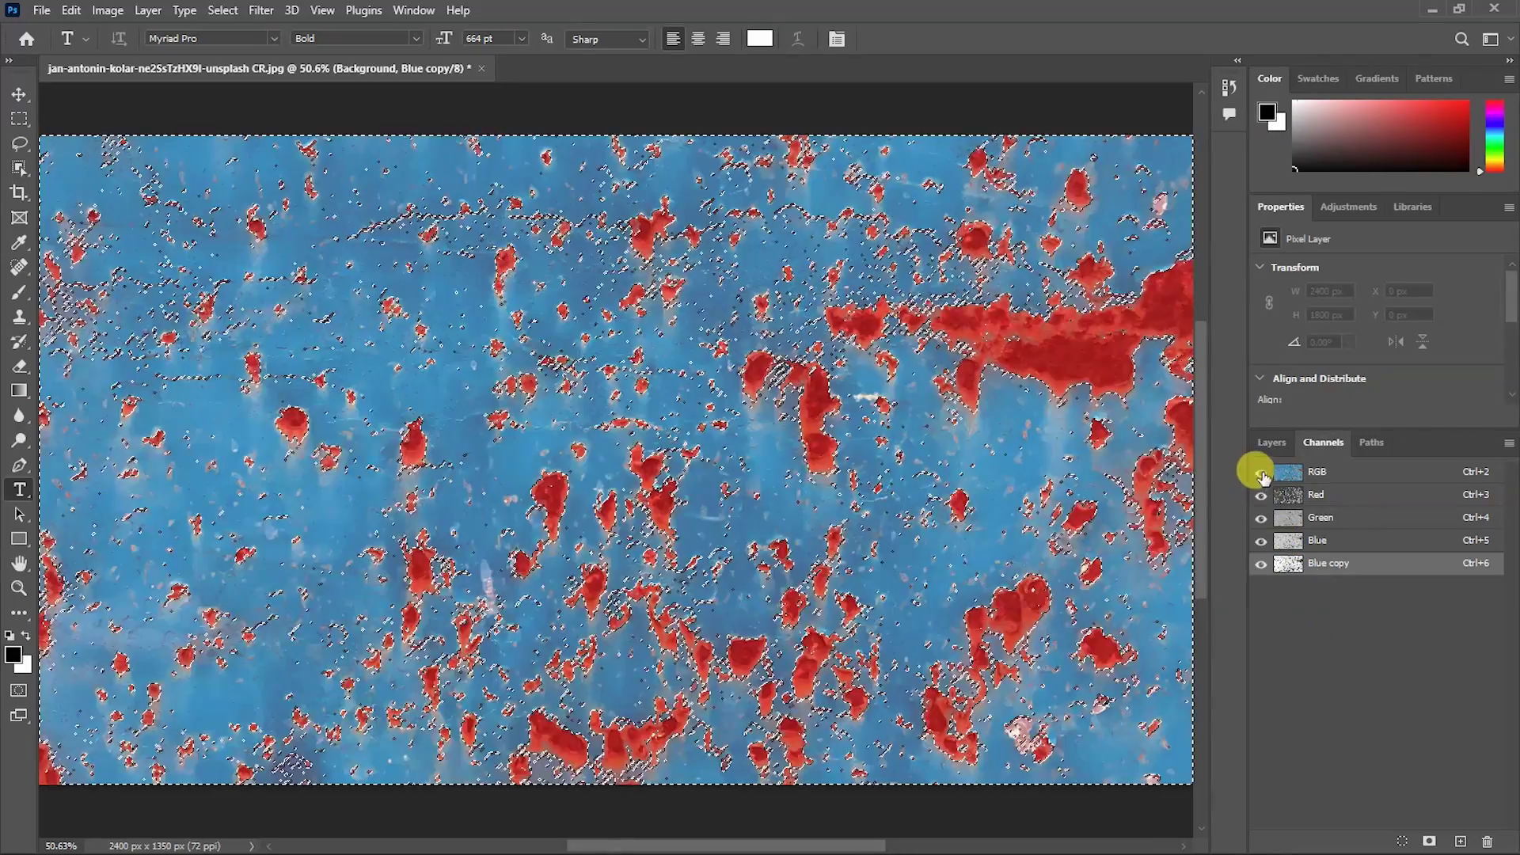
left_click(1324, 473)
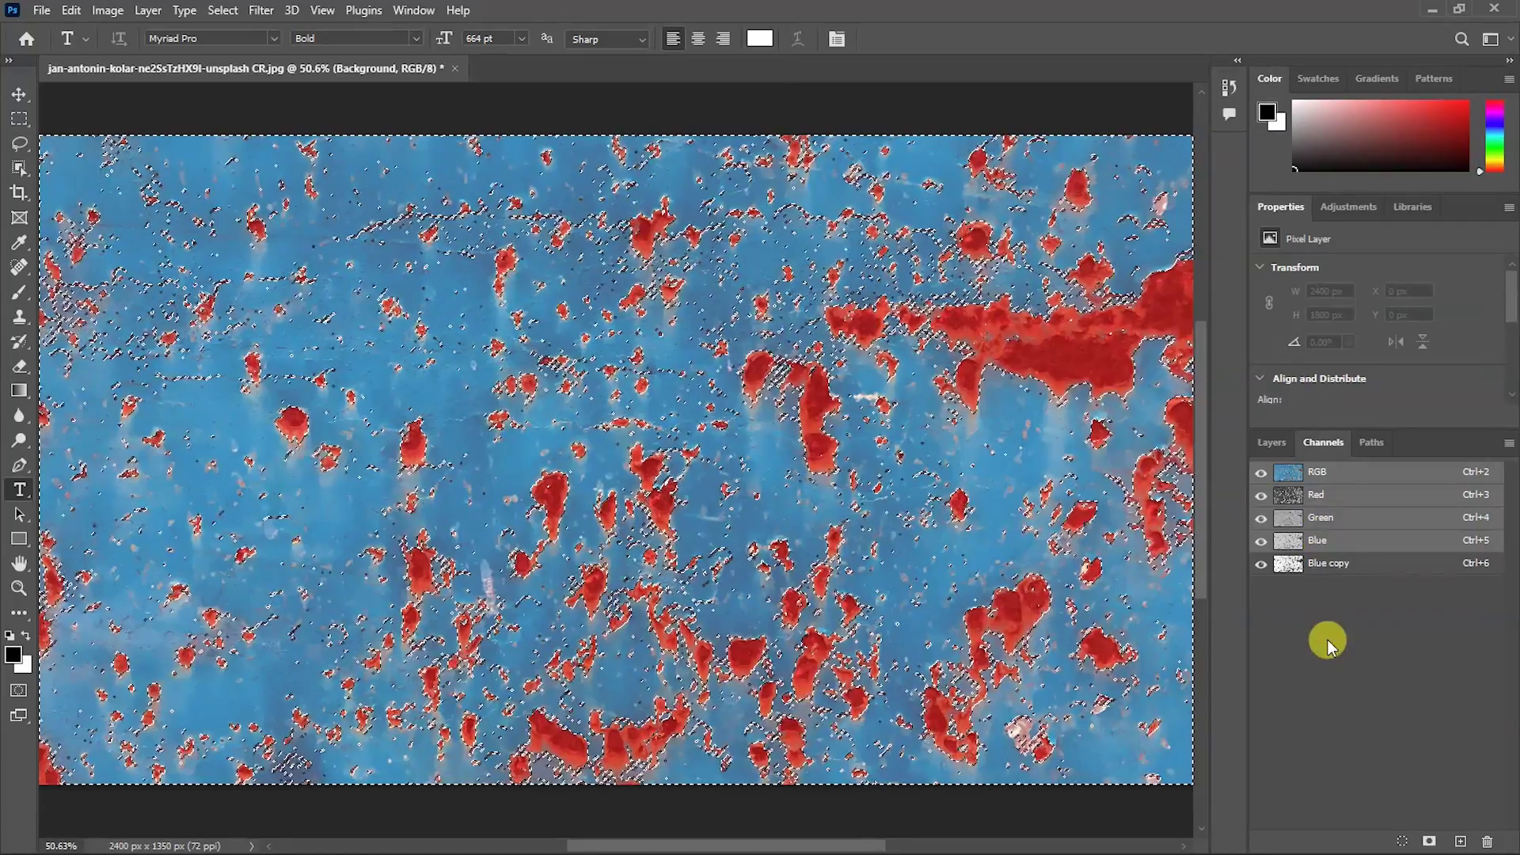
left_click(1332, 565)
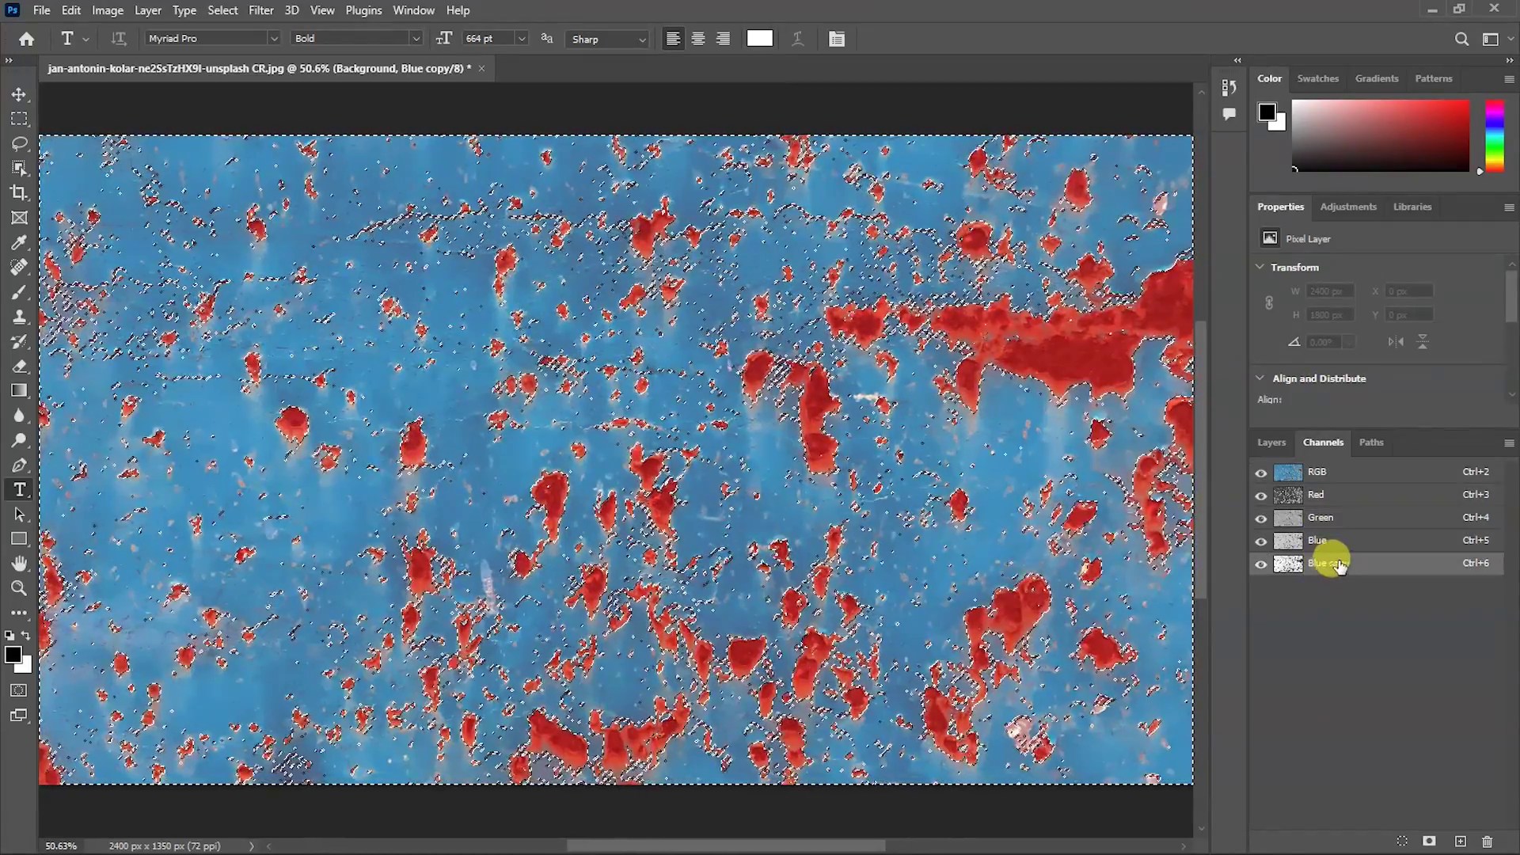
left_click(1261, 564)
key("x")
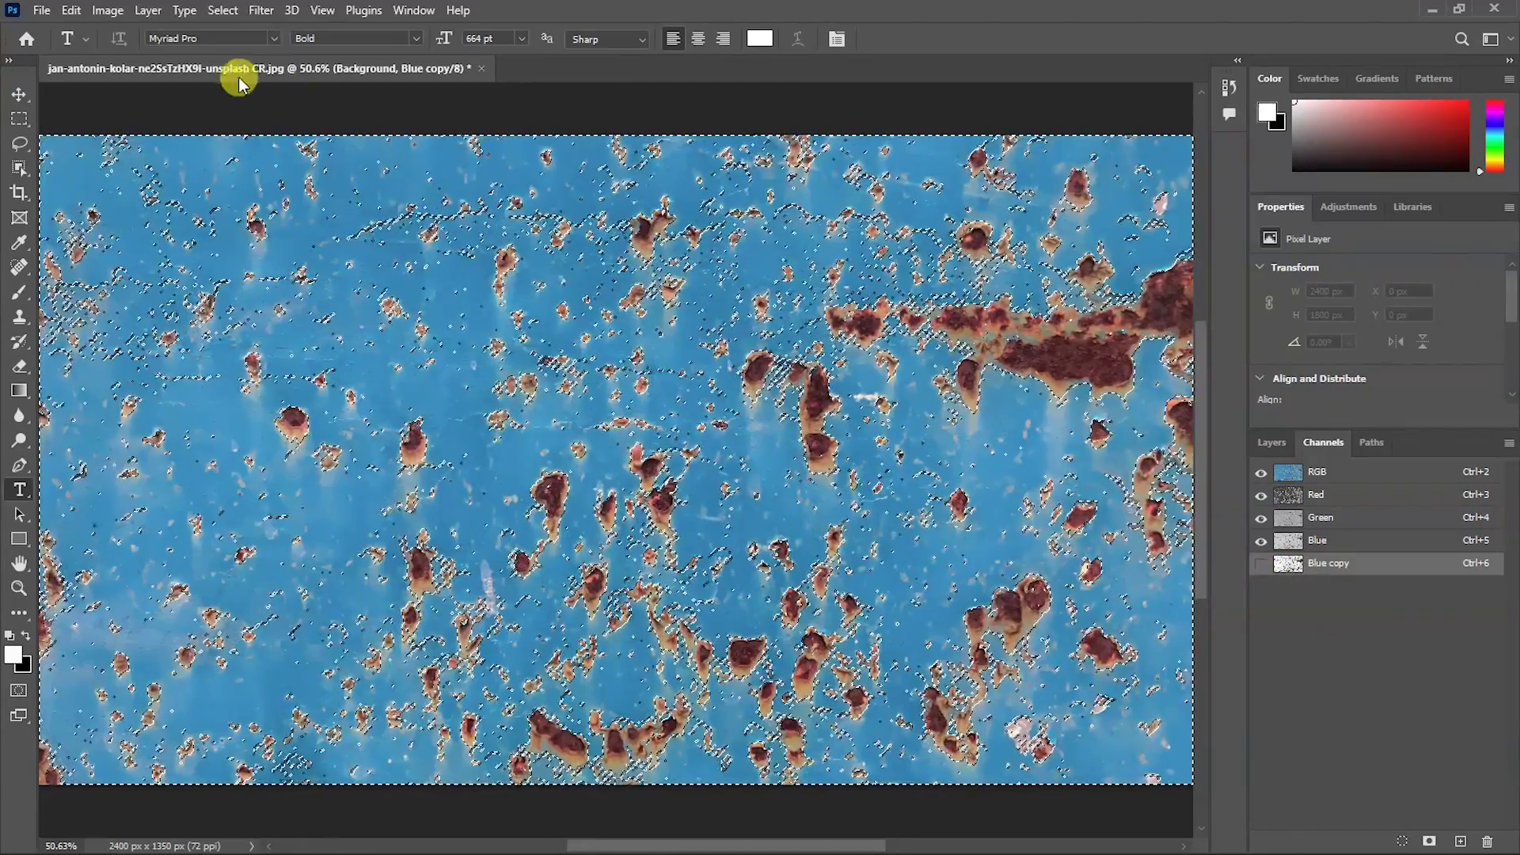
Step: Make the BLEND layer visible and add a layer mask to it from the active selection
left_click(1268, 440)
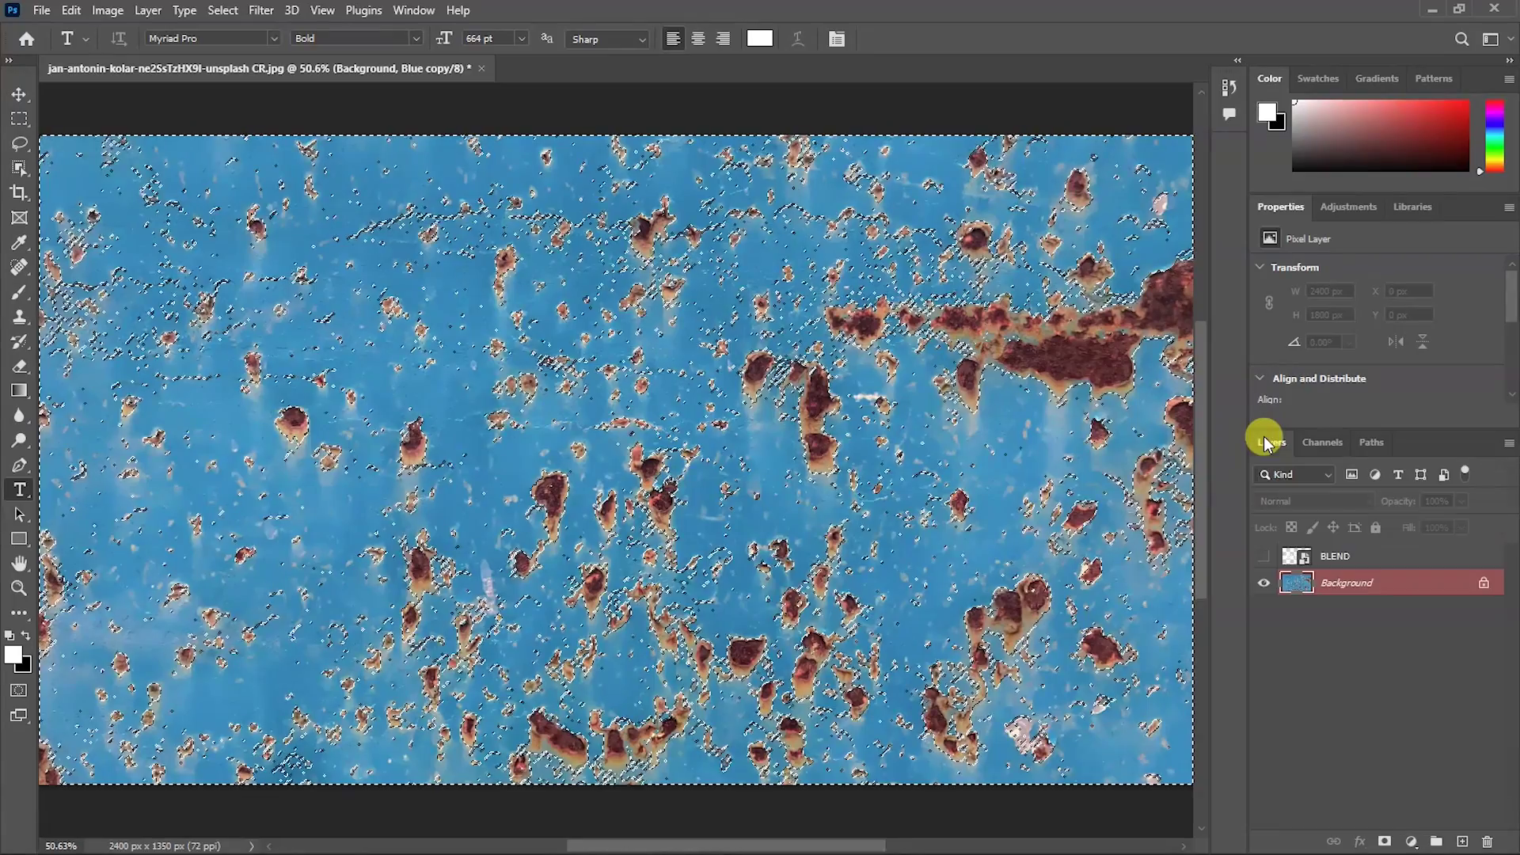
left_click(1347, 620)
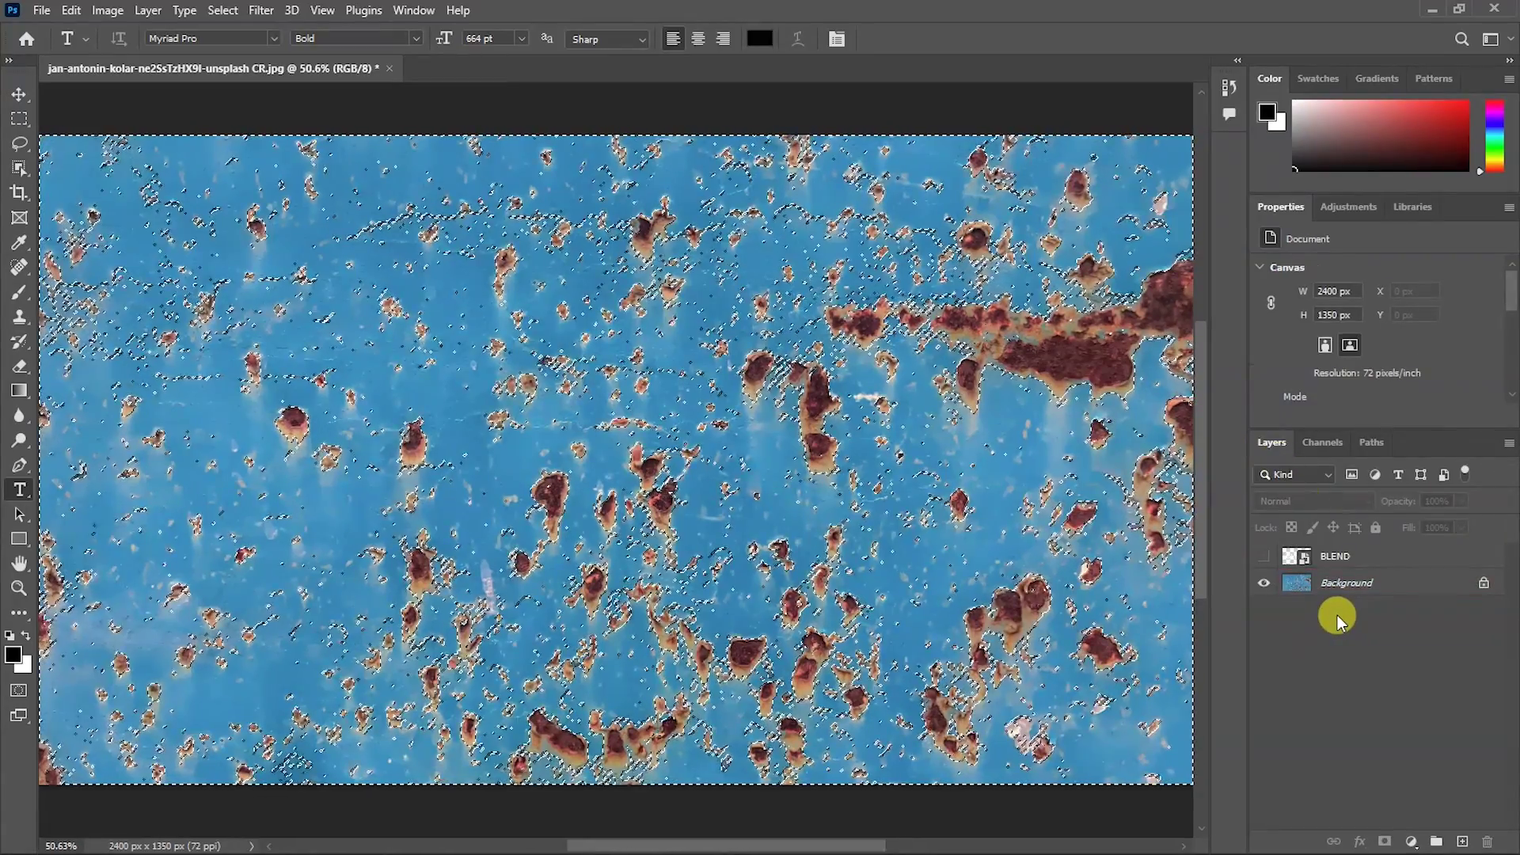
left_click(1264, 556)
left_click(1306, 557)
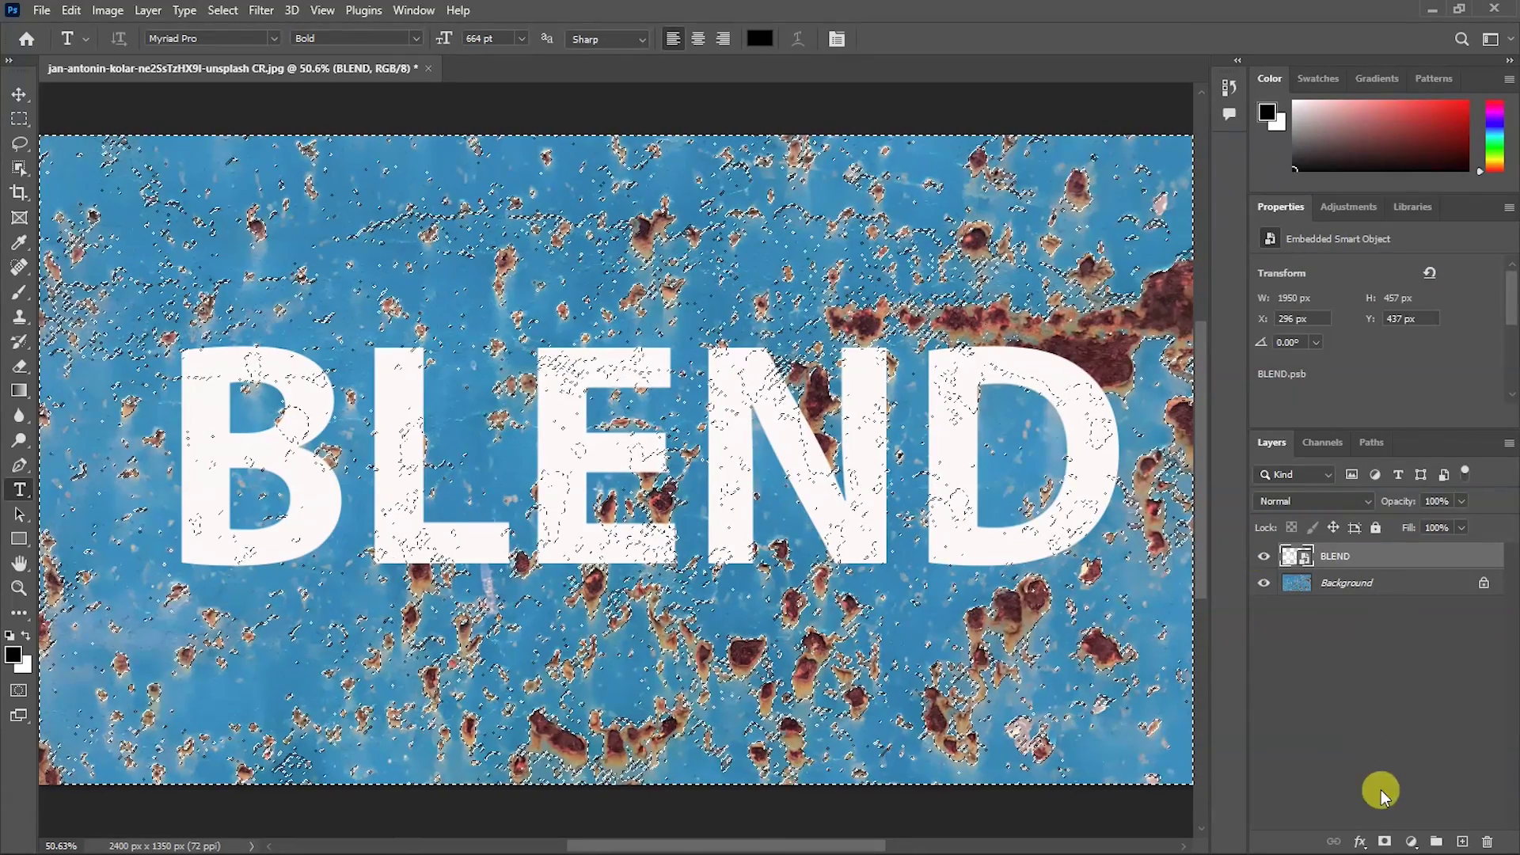
left_click(1383, 842)
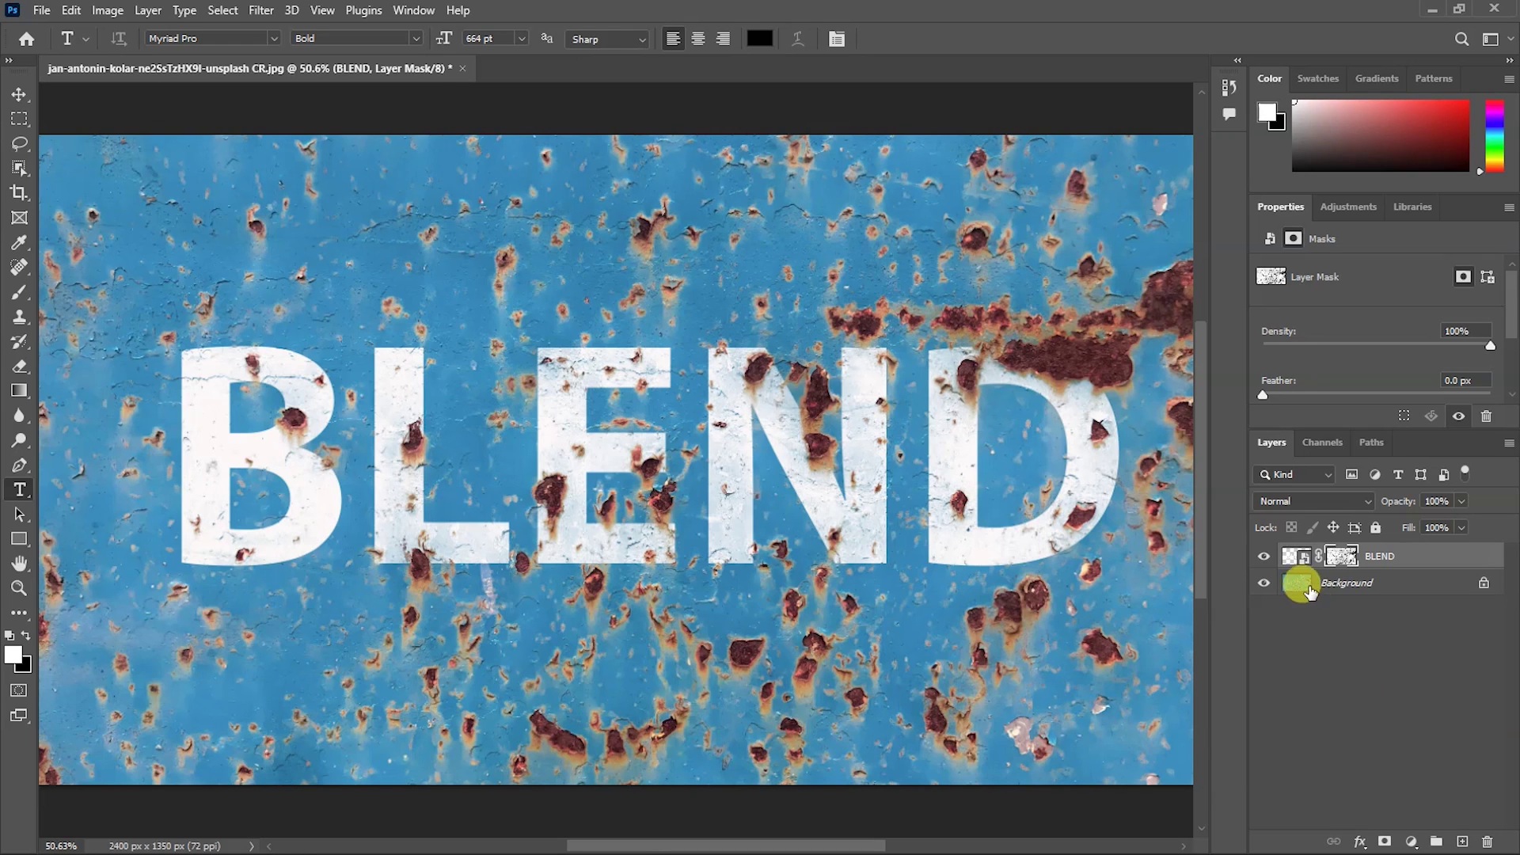
Step: Apply Displace to the BLEND smart object with horizontal and vertical scales of 20, using the saved BLEND file as displacement map
left_click(1293, 556)
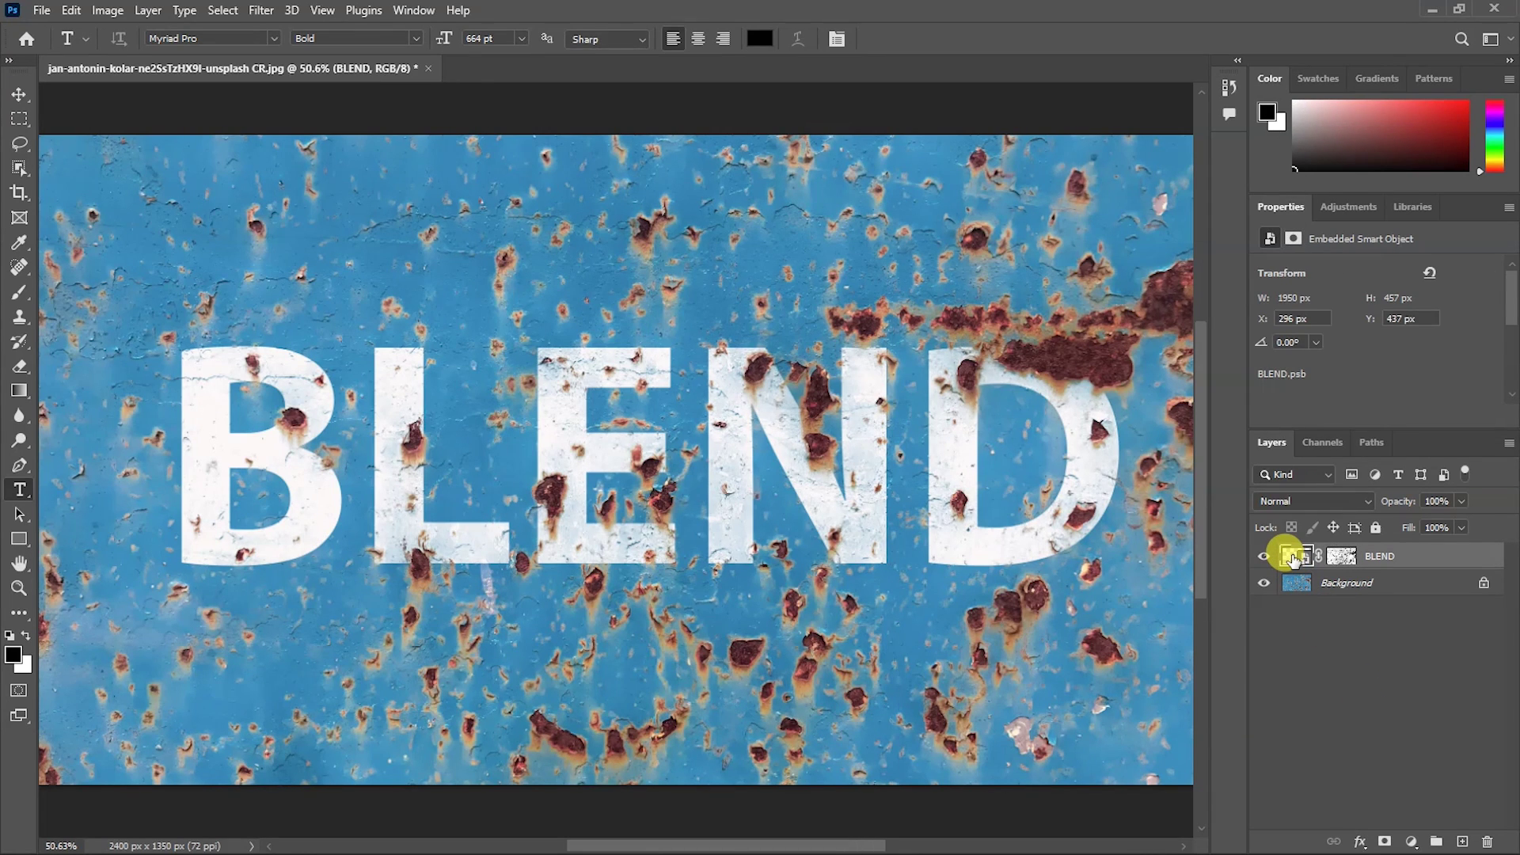
left_click(260, 10)
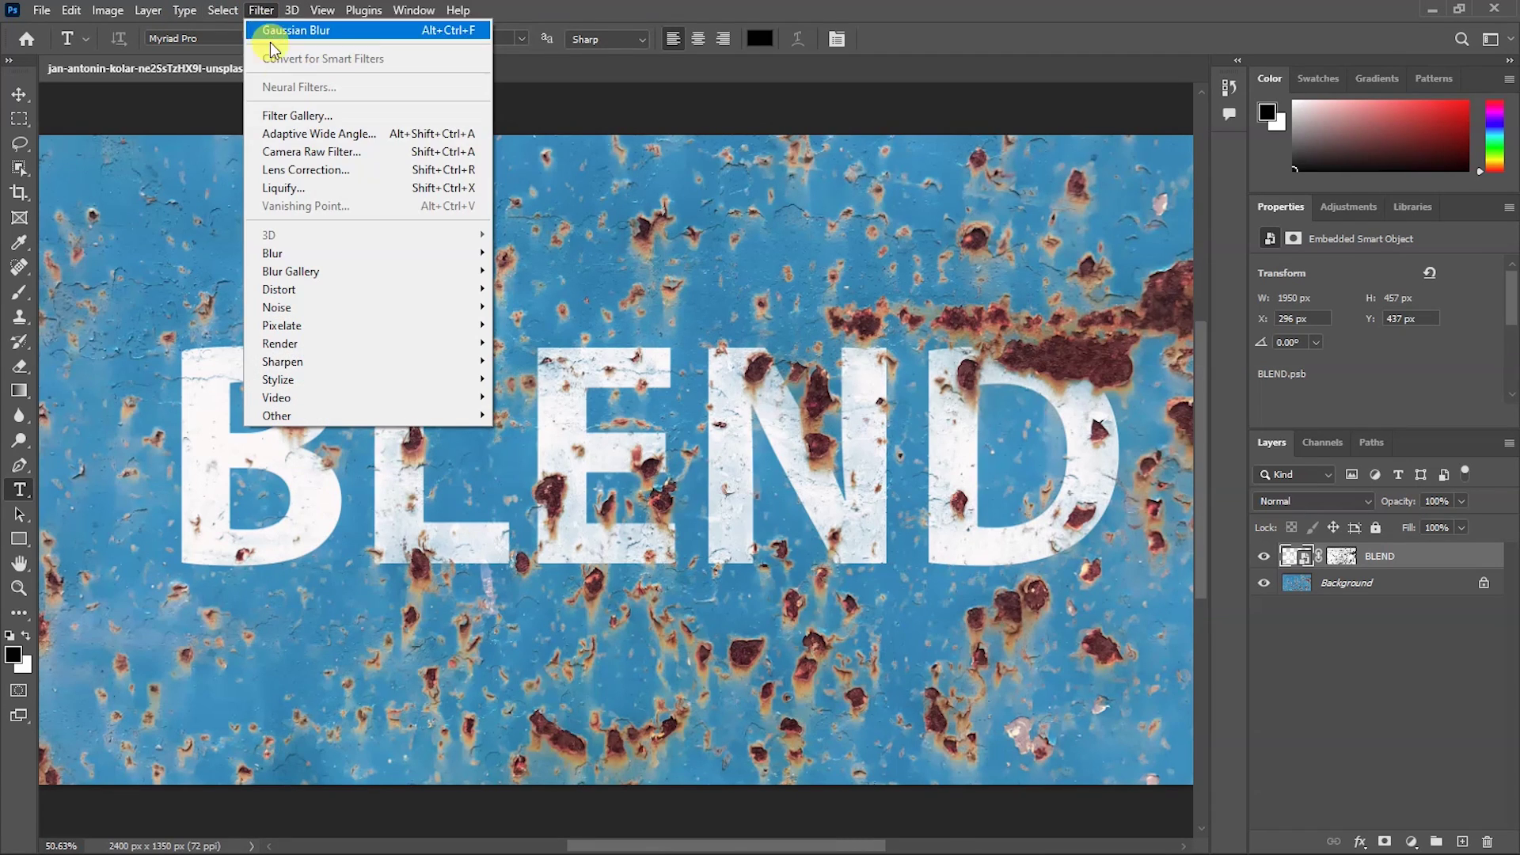
mouse_move(323, 284)
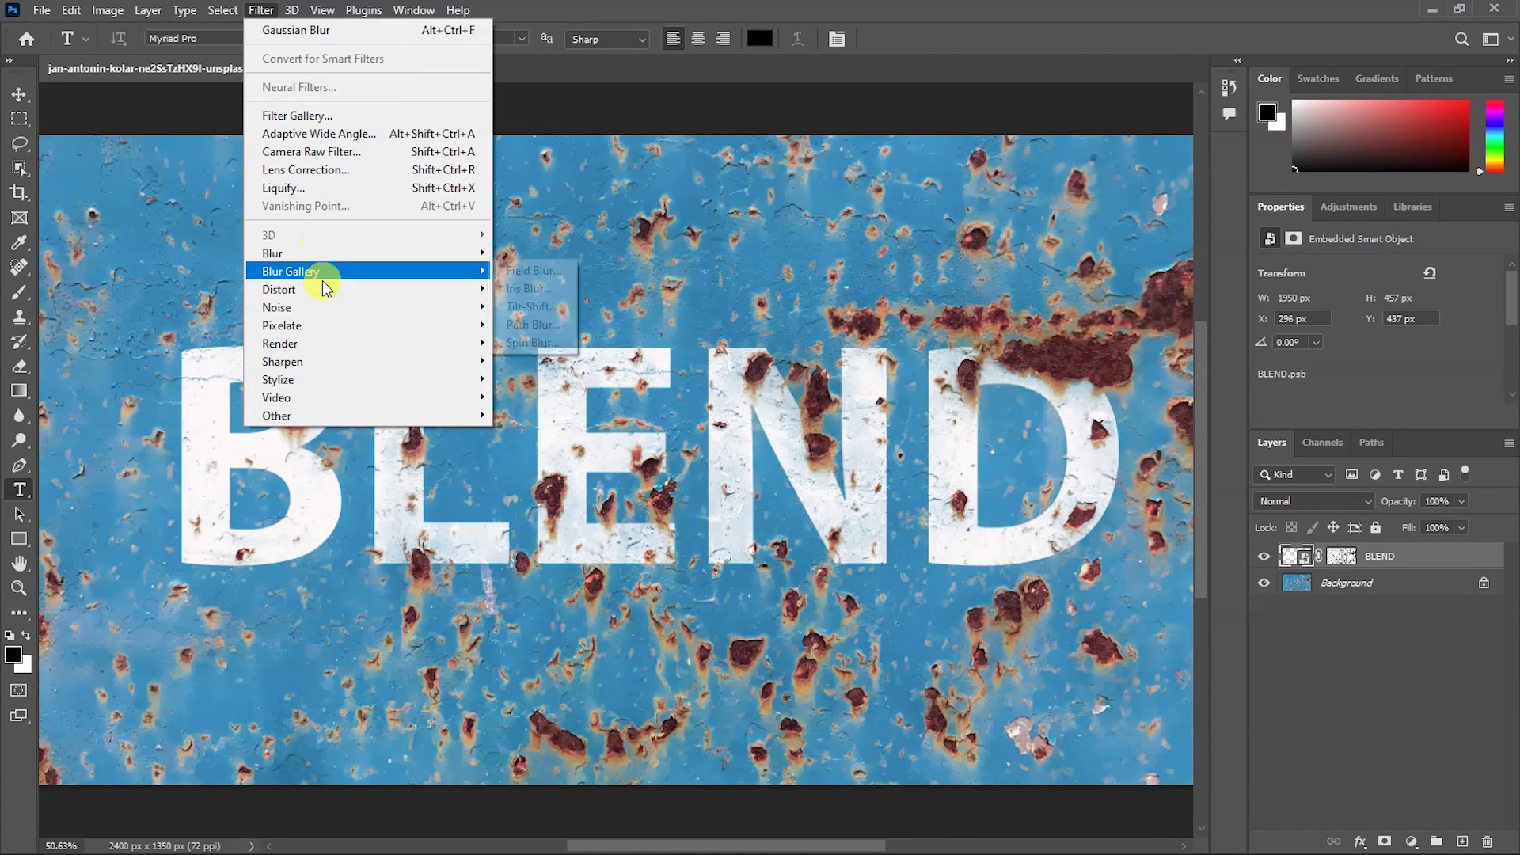
left_click(524, 288)
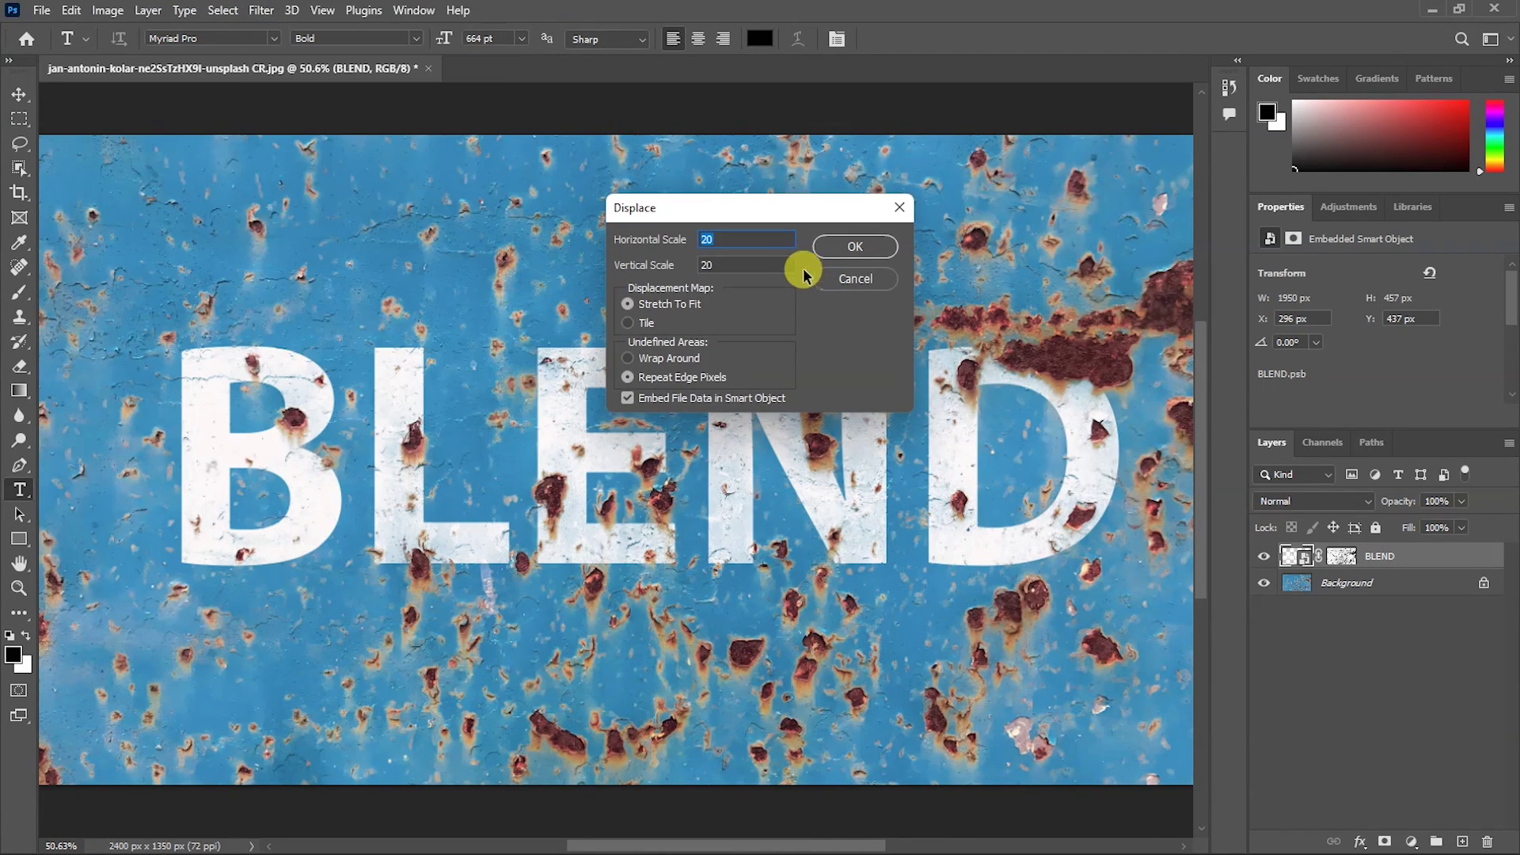
left_click(722, 240)
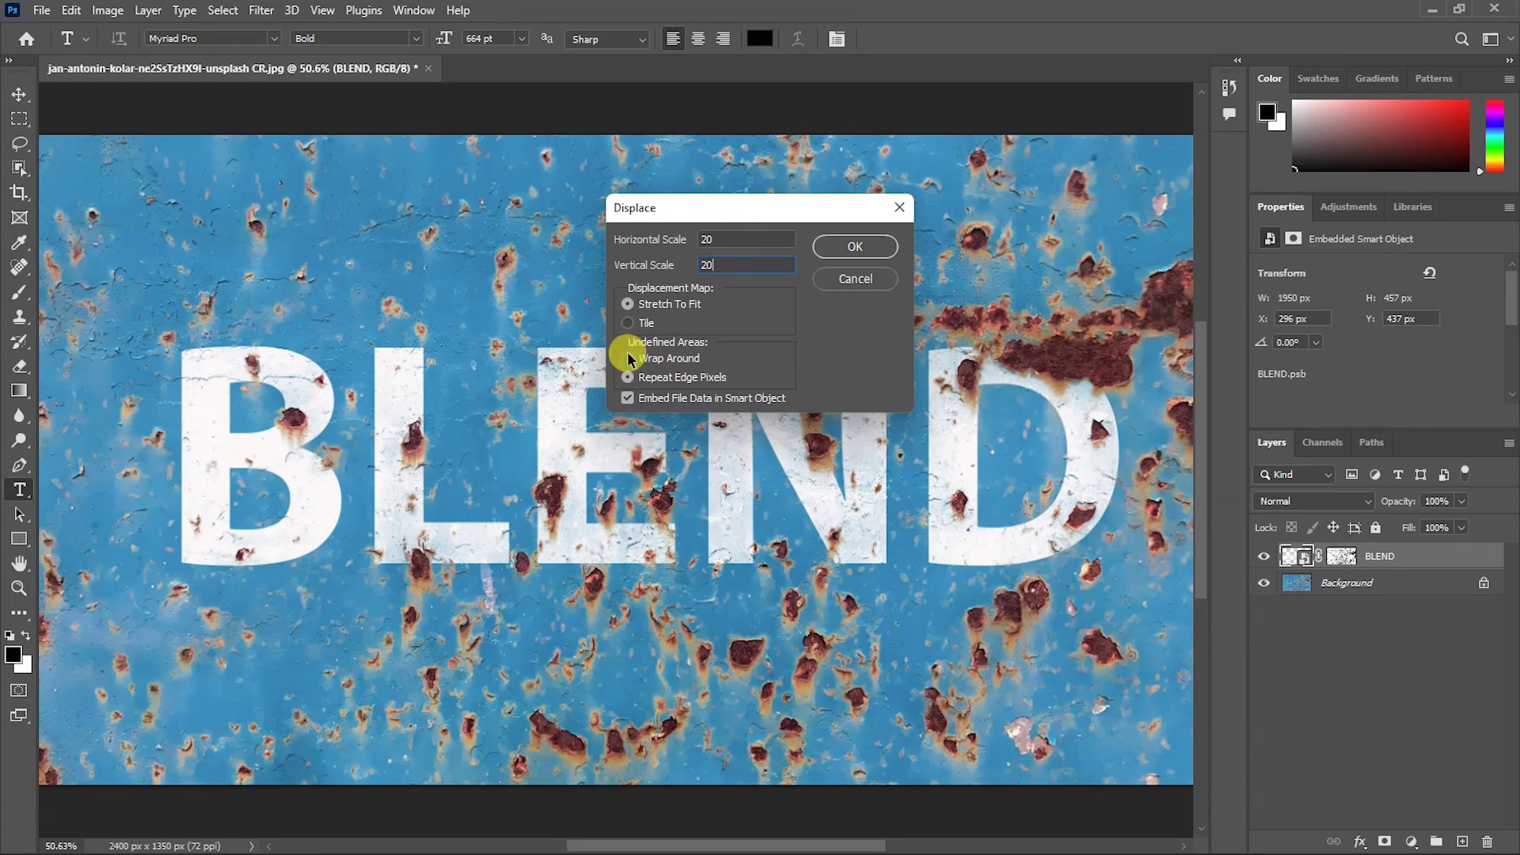
left_click(829, 241)
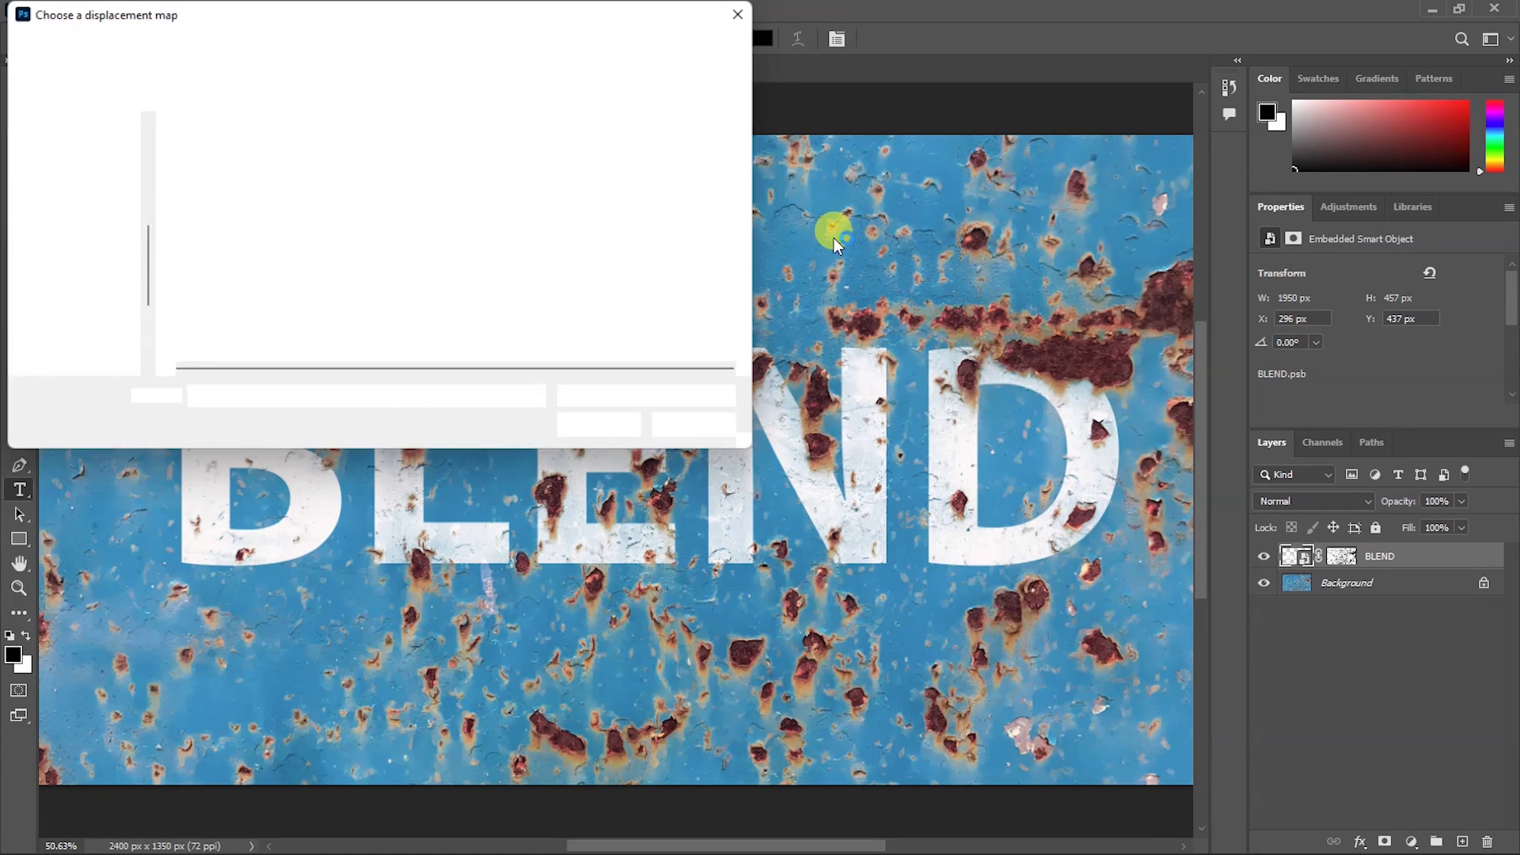
left_click(244, 155)
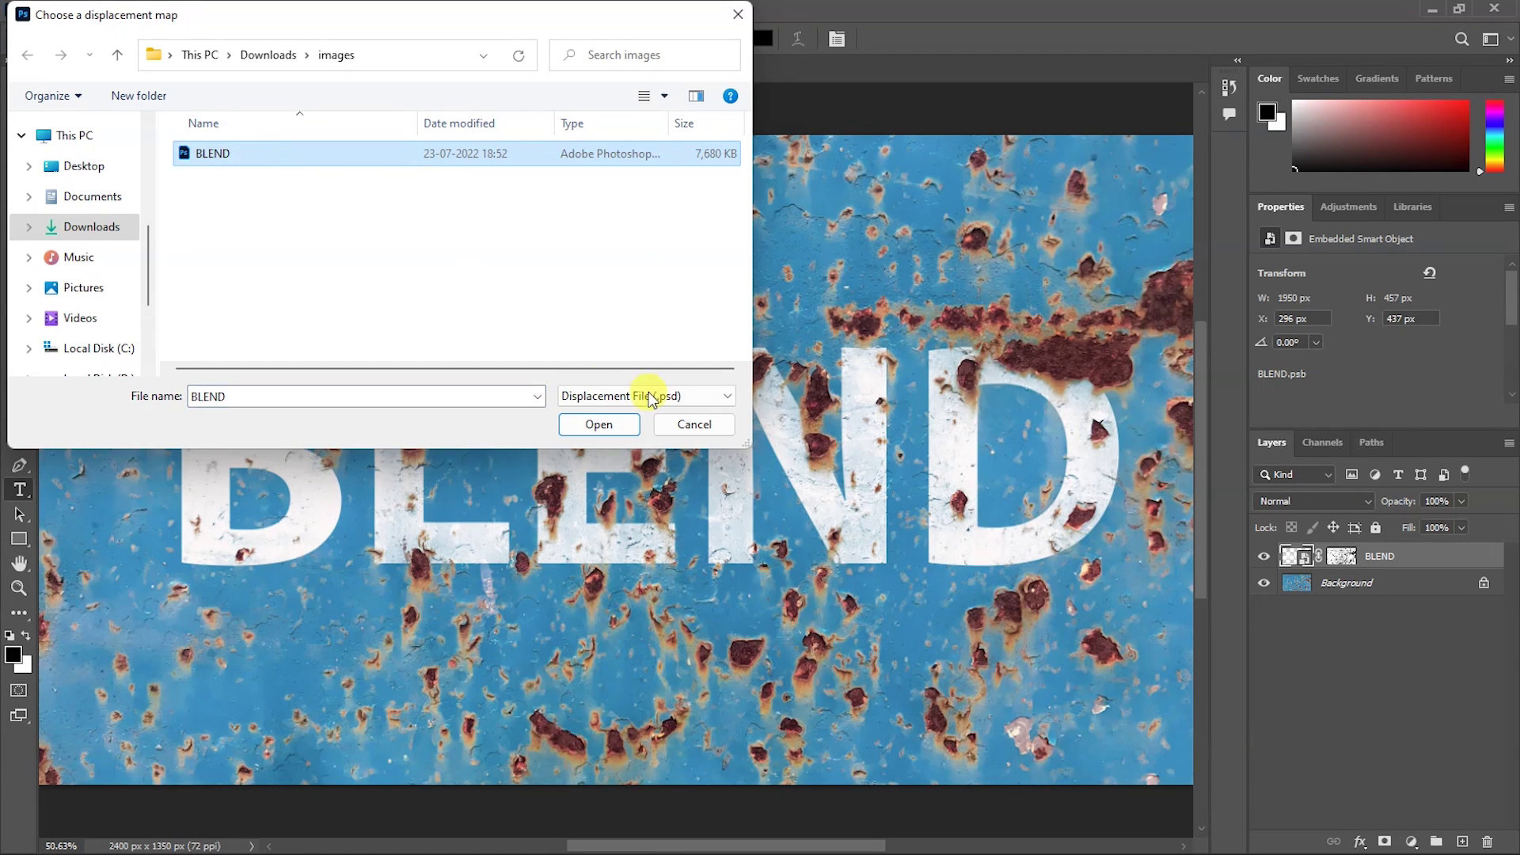
left_click(597, 424)
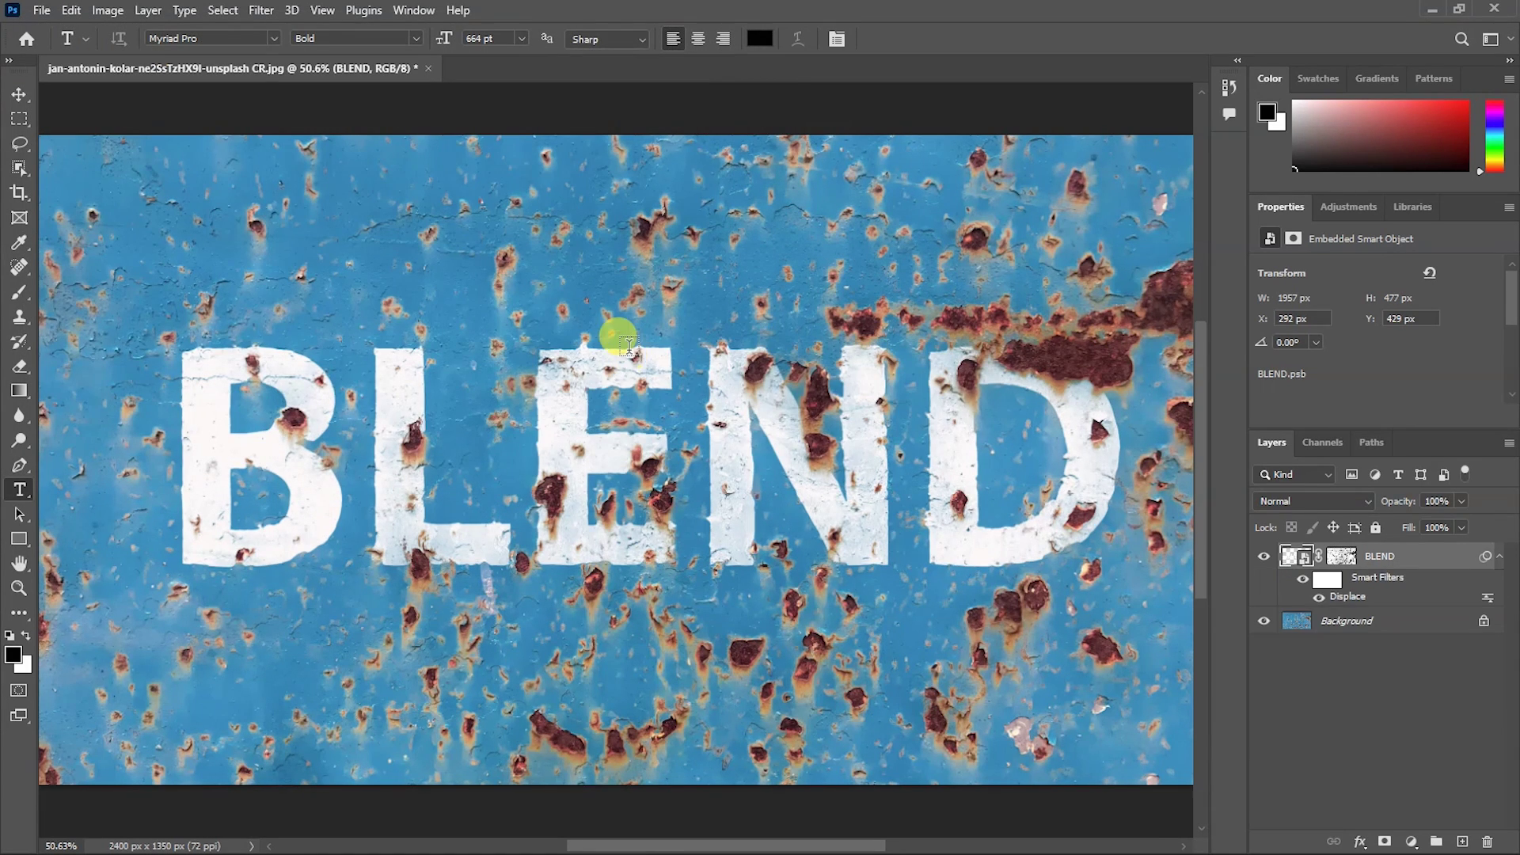
Step: Compare the BLEND text with and without its Displace smart filter
left_click(1305, 582)
left_click(1305, 583)
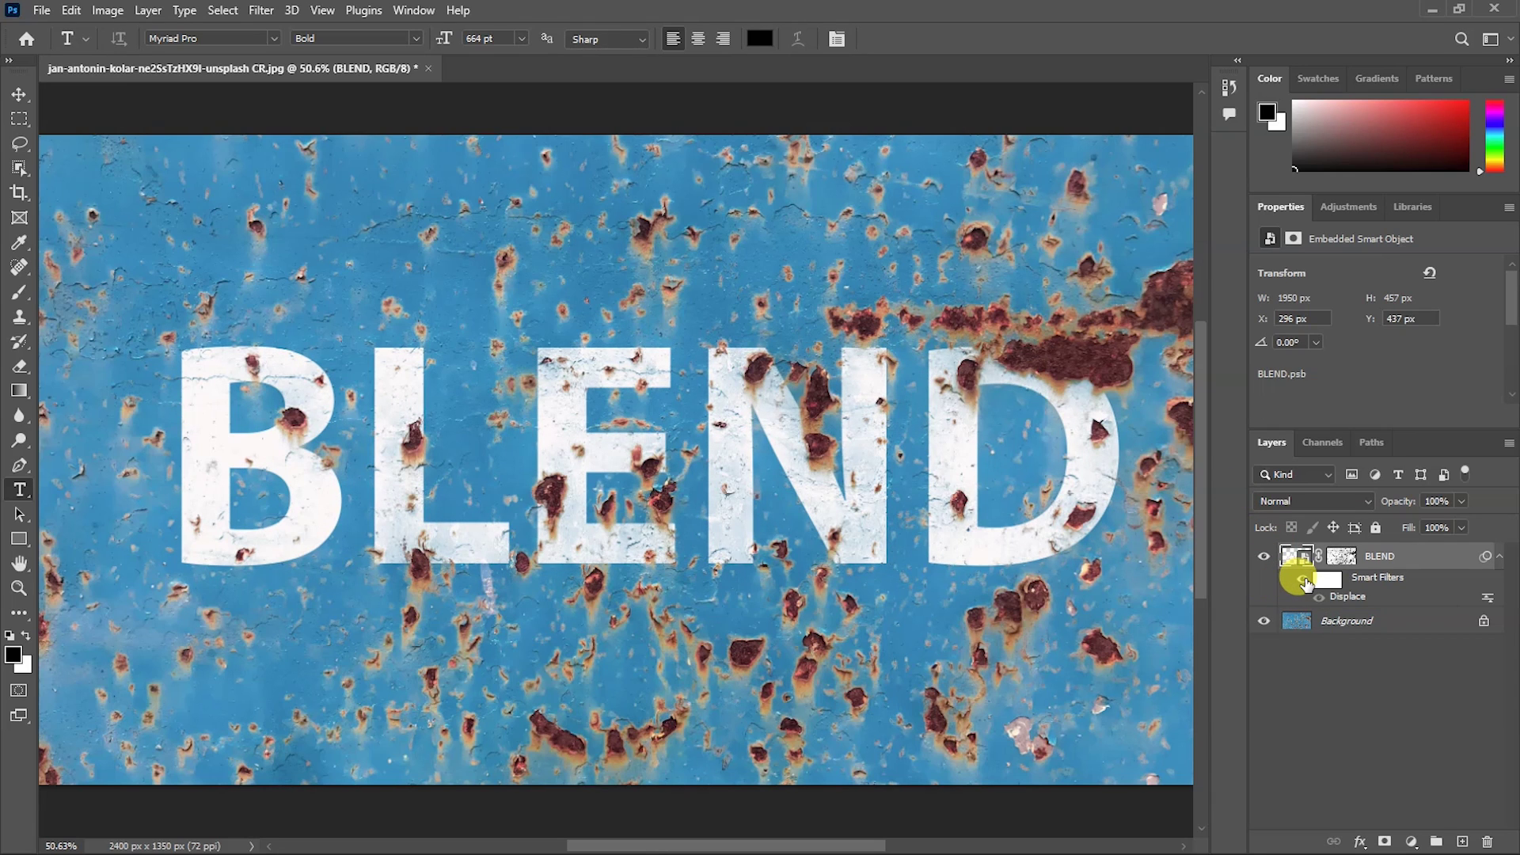
left_click(1306, 584)
left_click(1306, 583)
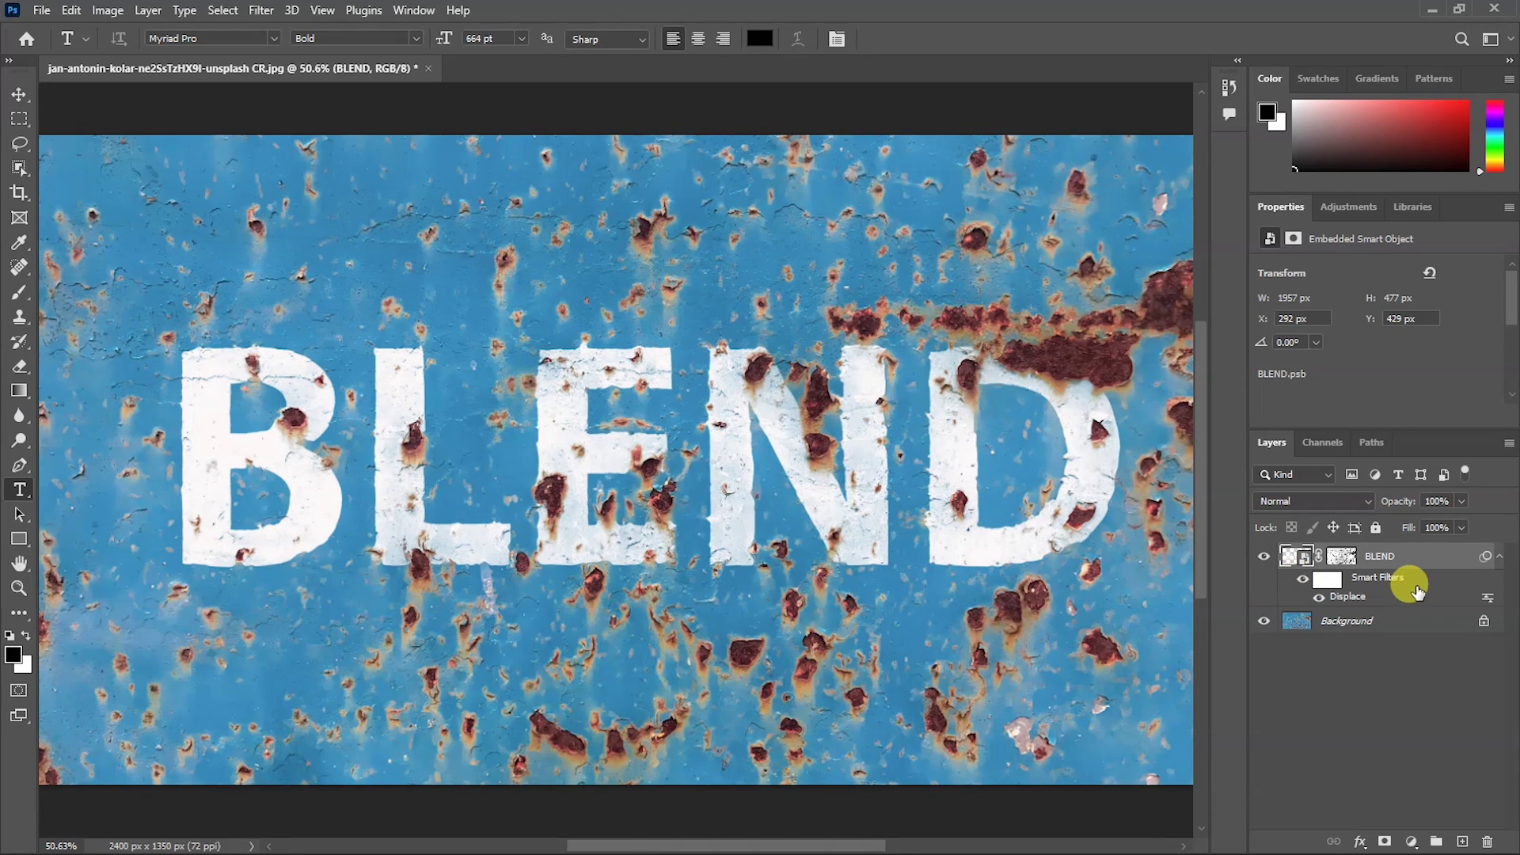
Step: In the BLEND layer's blending options, raise the Blend If underlying-layer black point to 109 with Gray selected
right_click(1279, 551)
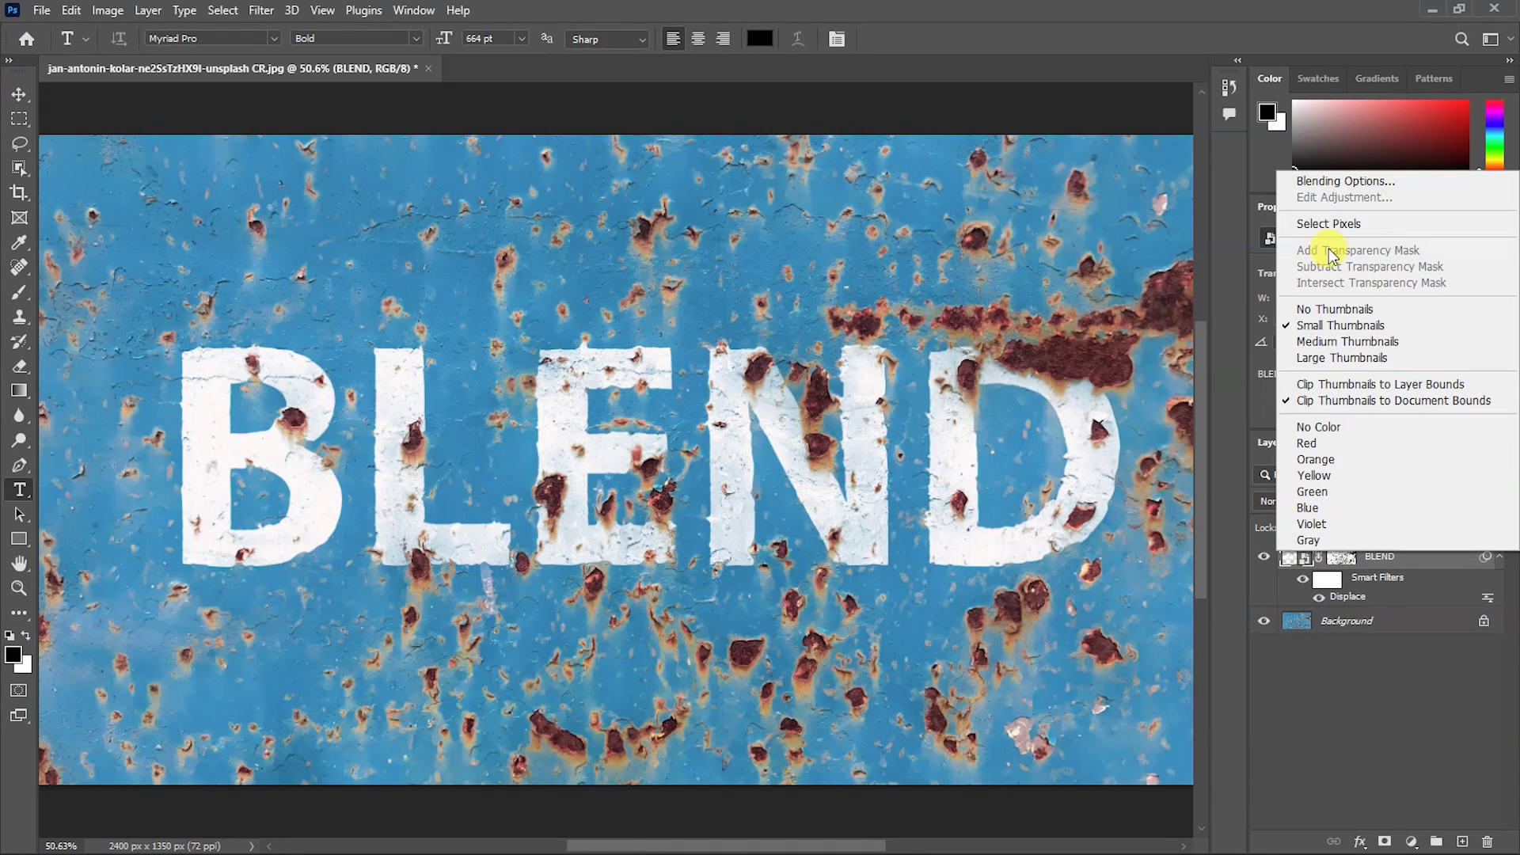
left_click(1341, 181)
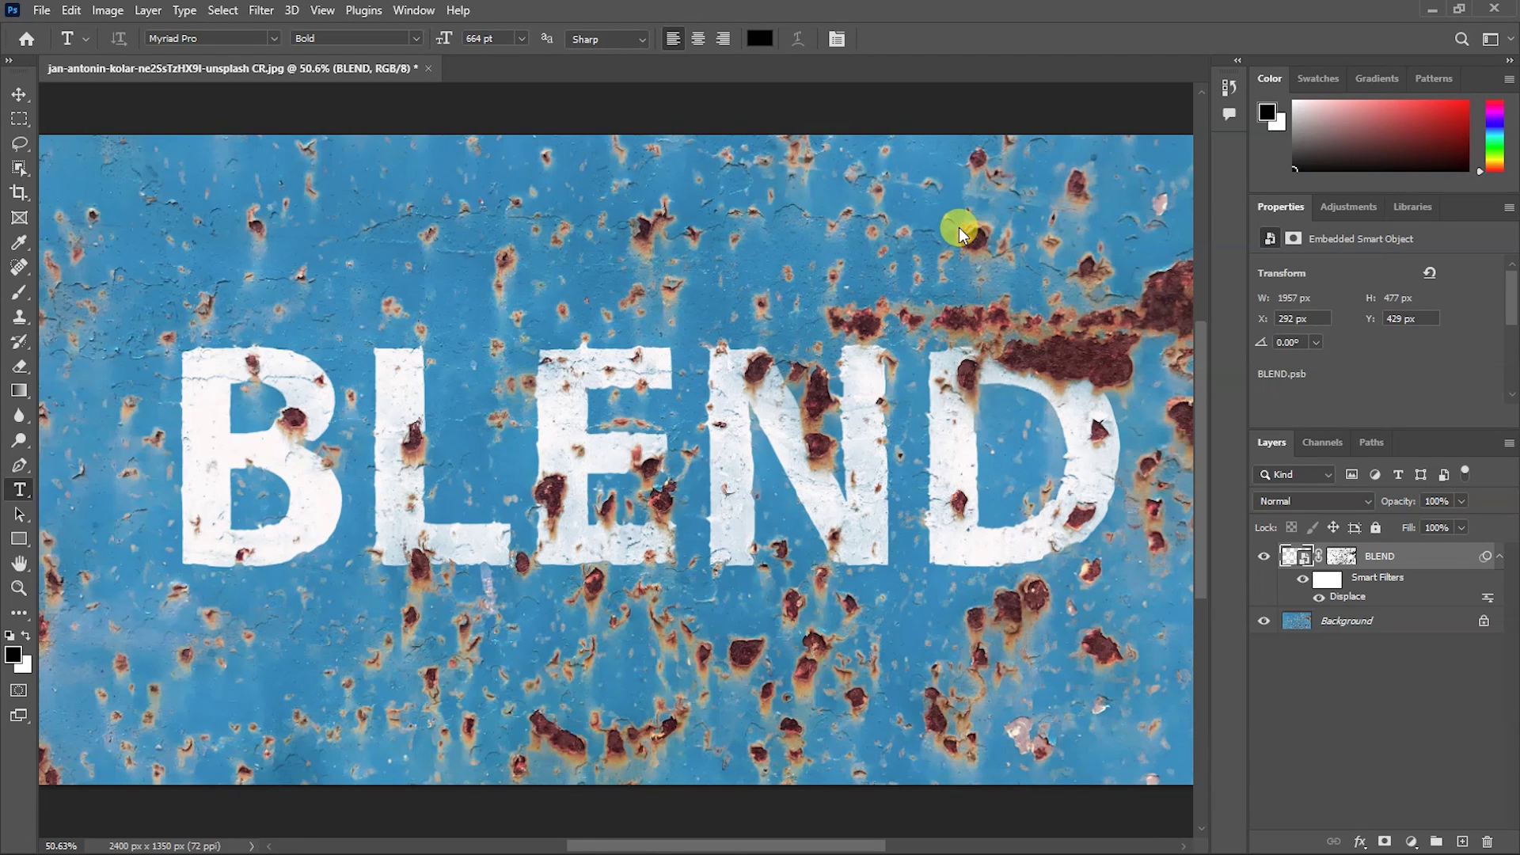
left_click_drag(1024, 226, 992, 141)
left_click_drag(1003, 519, 1043, 519)
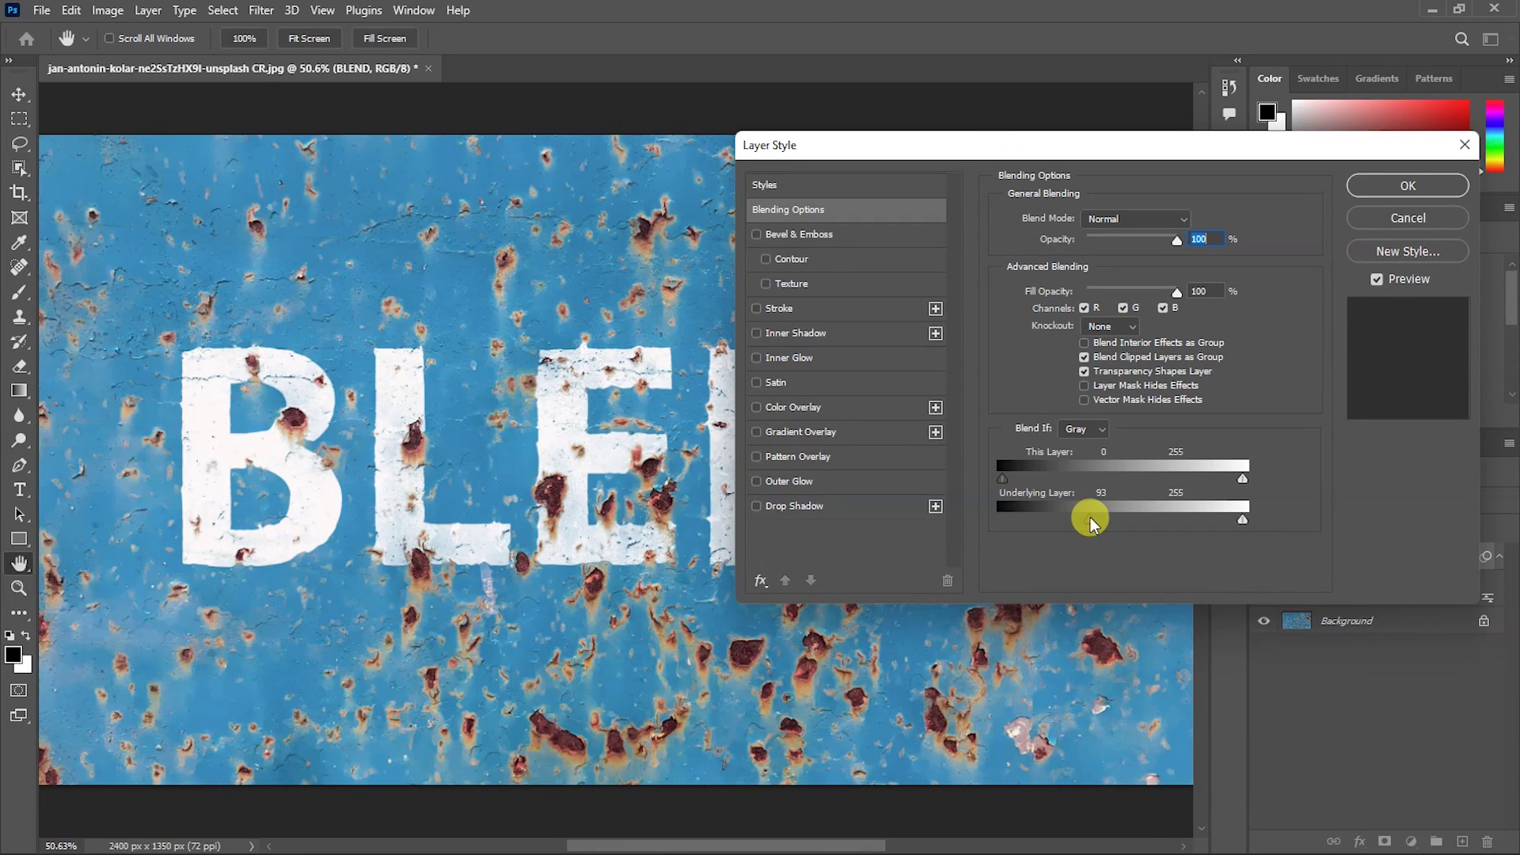
mouse_move(1092, 518)
left_mouse_down()
mouse_move(1170, 519)
mouse_move(1083, 519)
left_mouse_up()
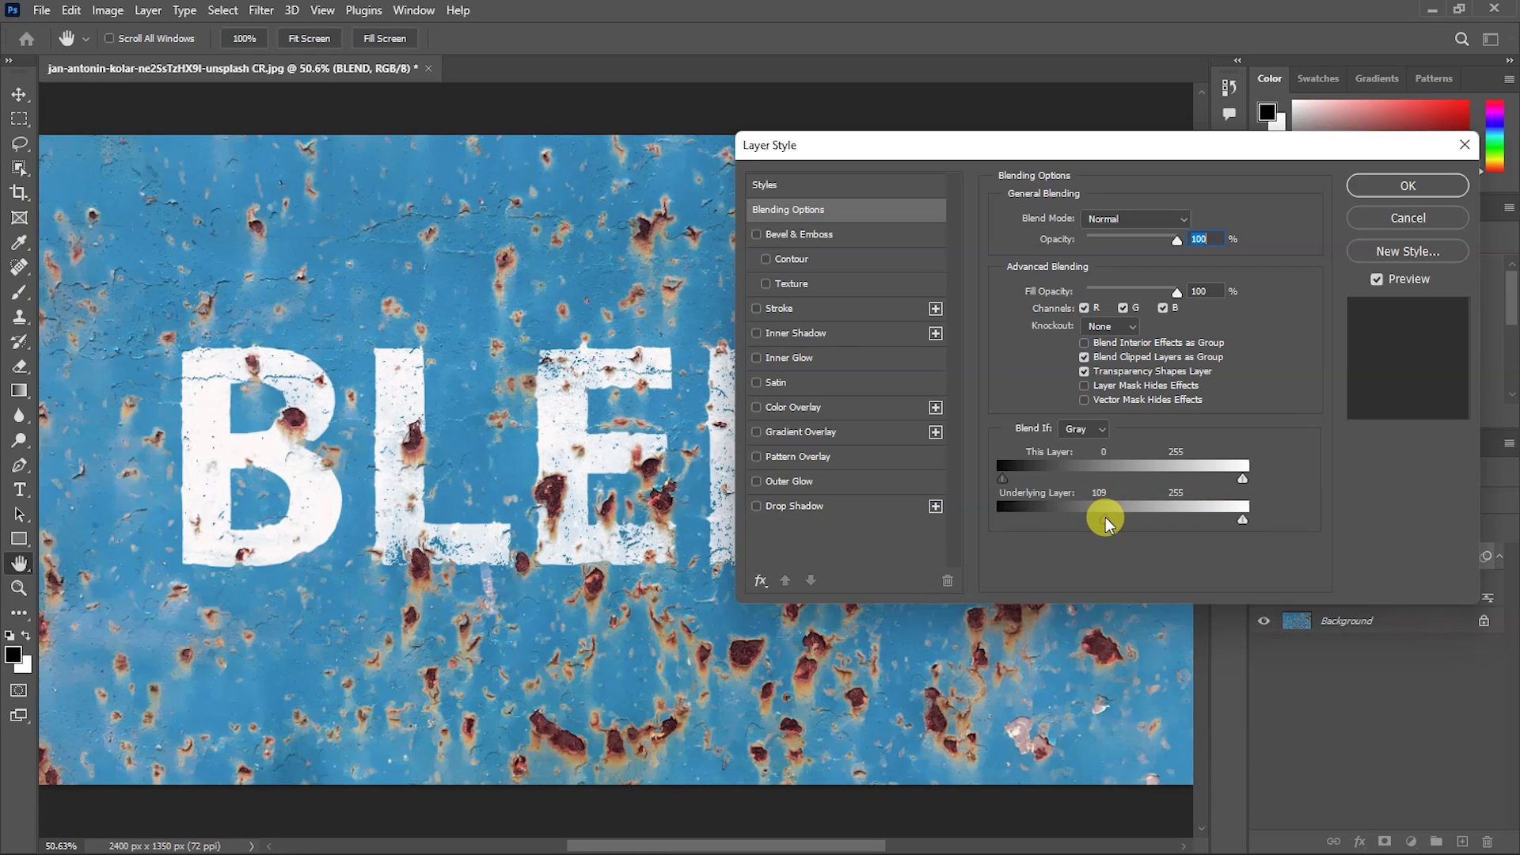
Step: Add a Color Overlay to the BLEND layer in pale pink ede1e1 and apply the layer style
left_click(791, 406)
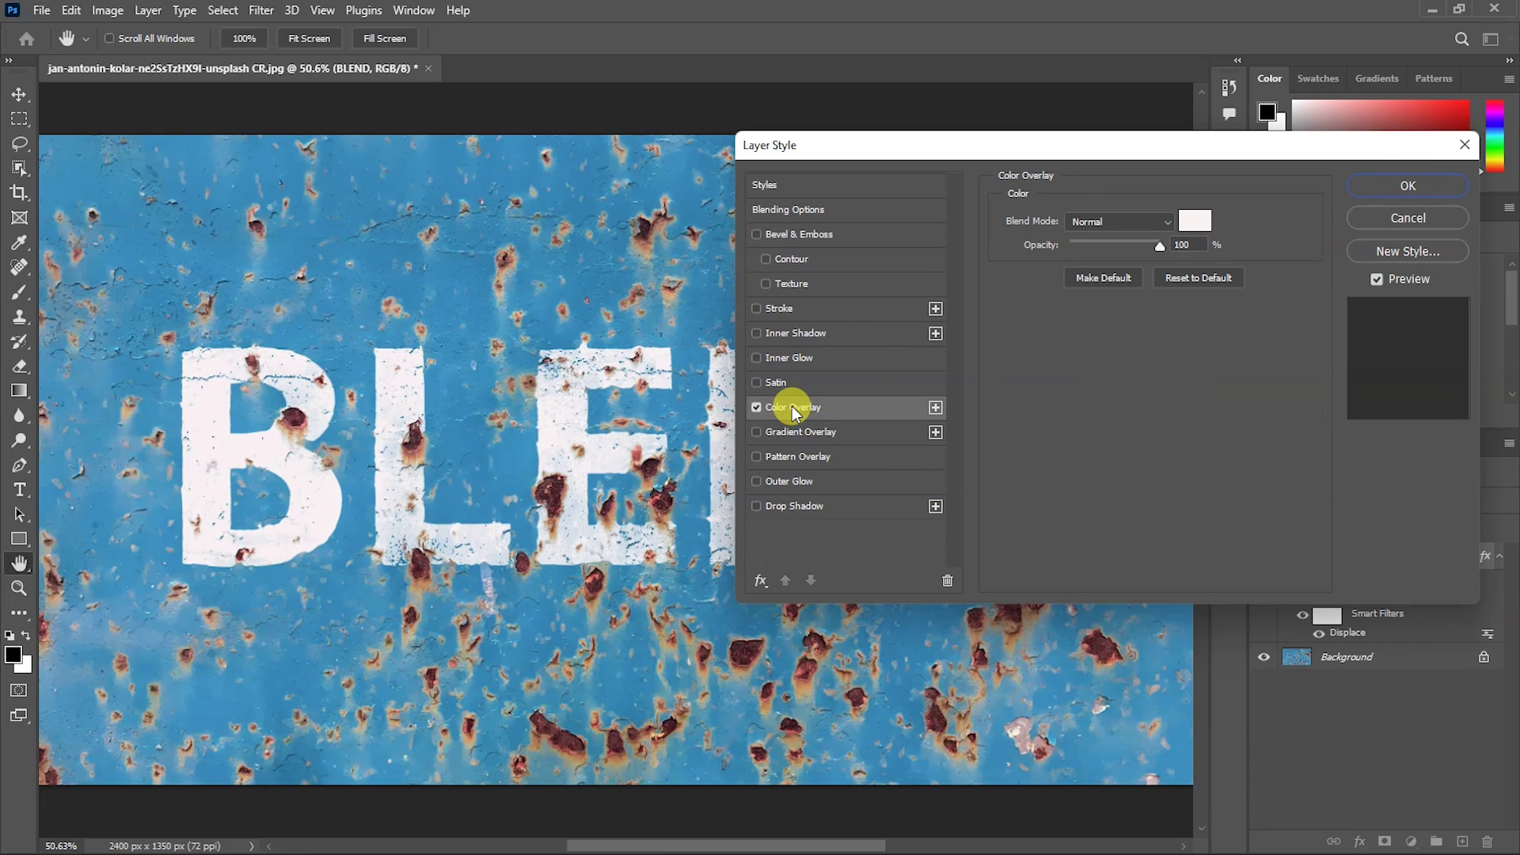
left_click(1196, 222)
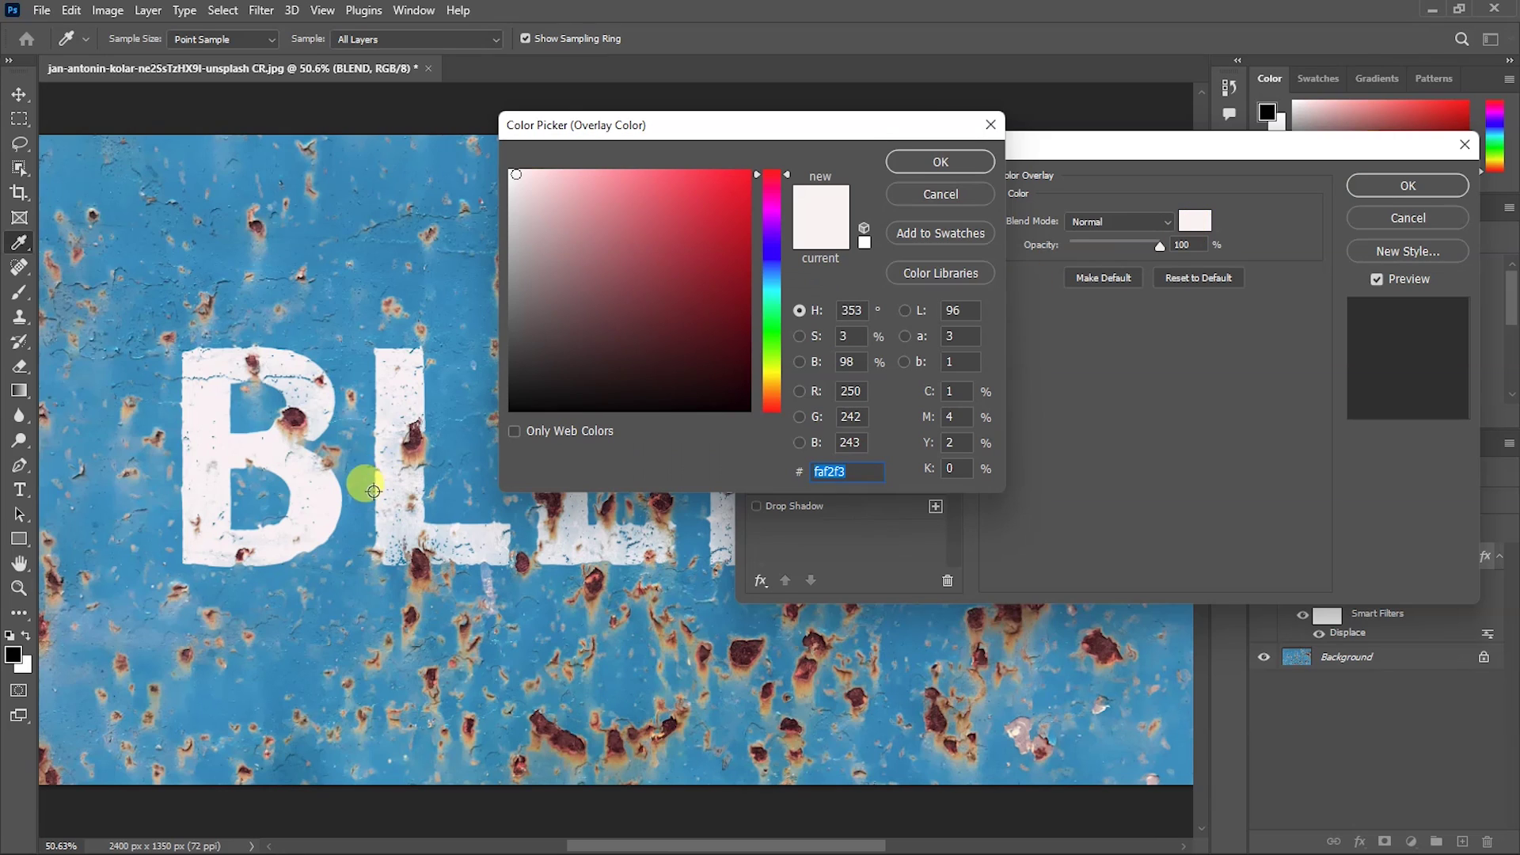
type("aa5c5c")
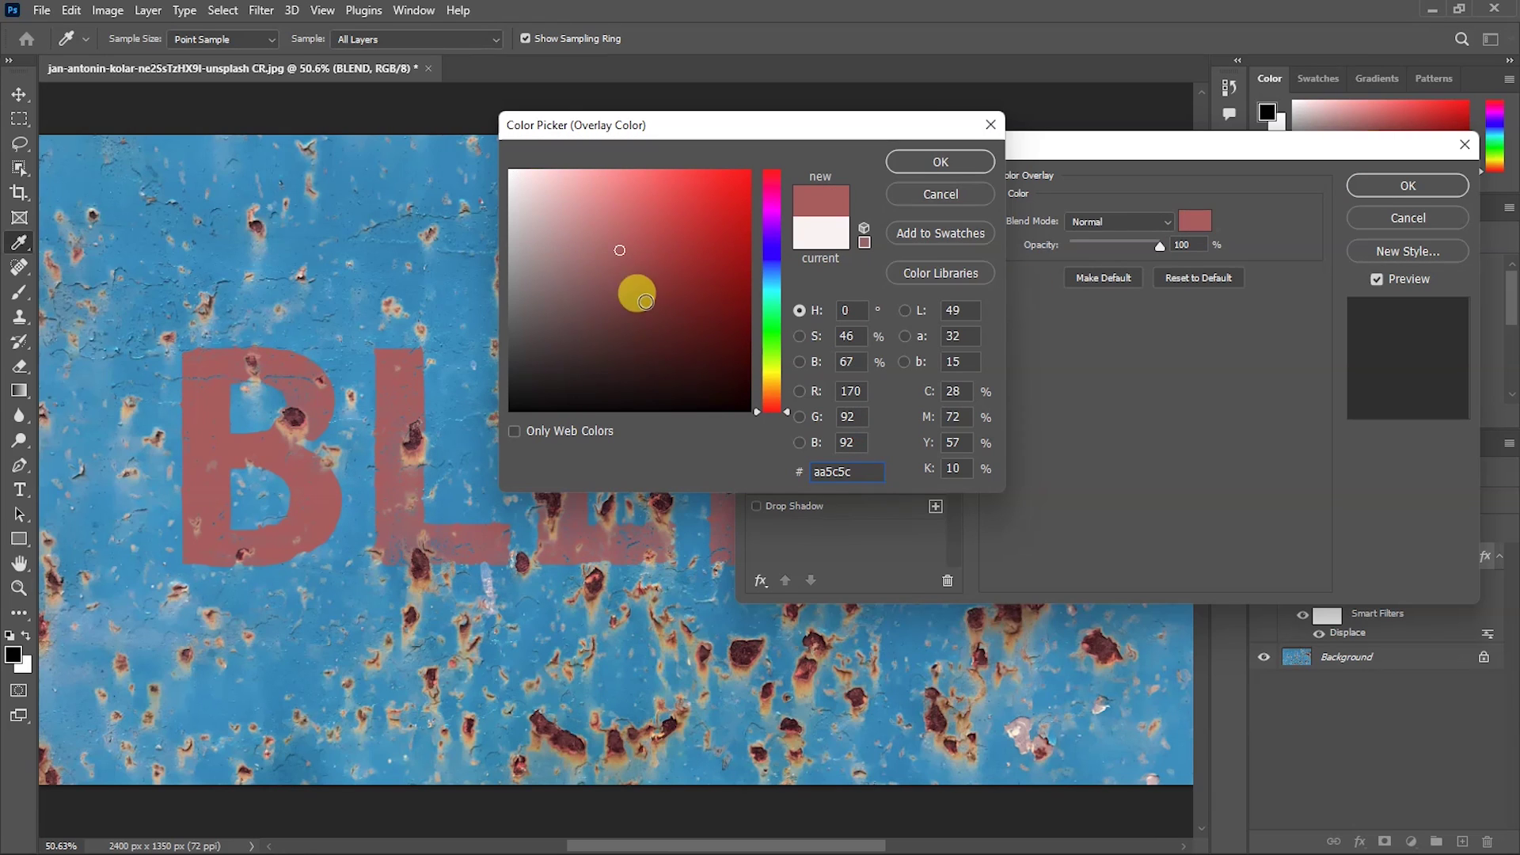
mouse_move(624, 251)
left_mouse_down()
mouse_move(514, 178)
mouse_move(521, 190)
left_mouse_up()
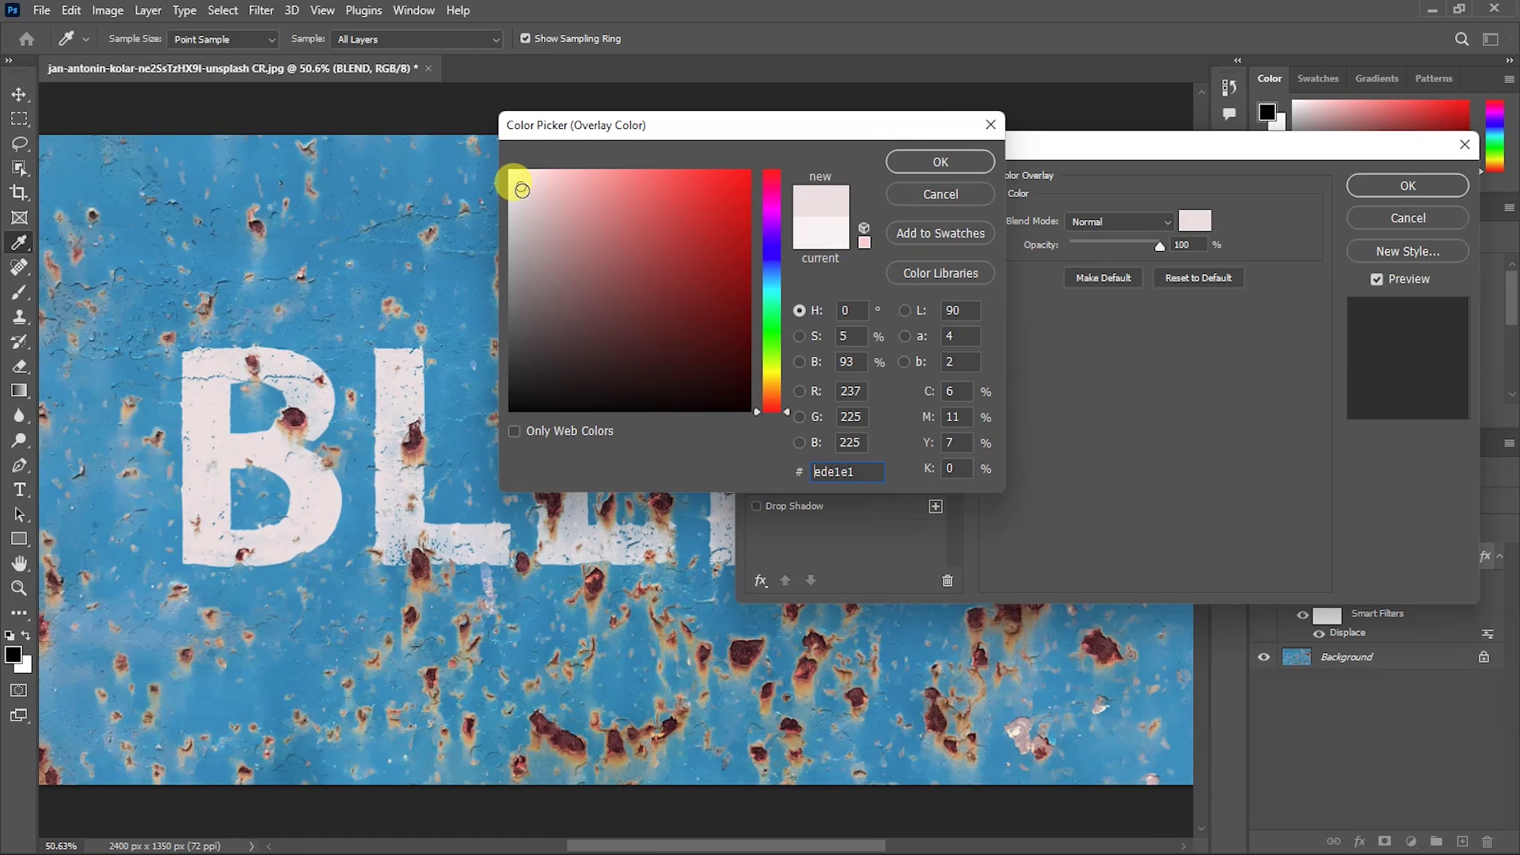
left_click(934, 161)
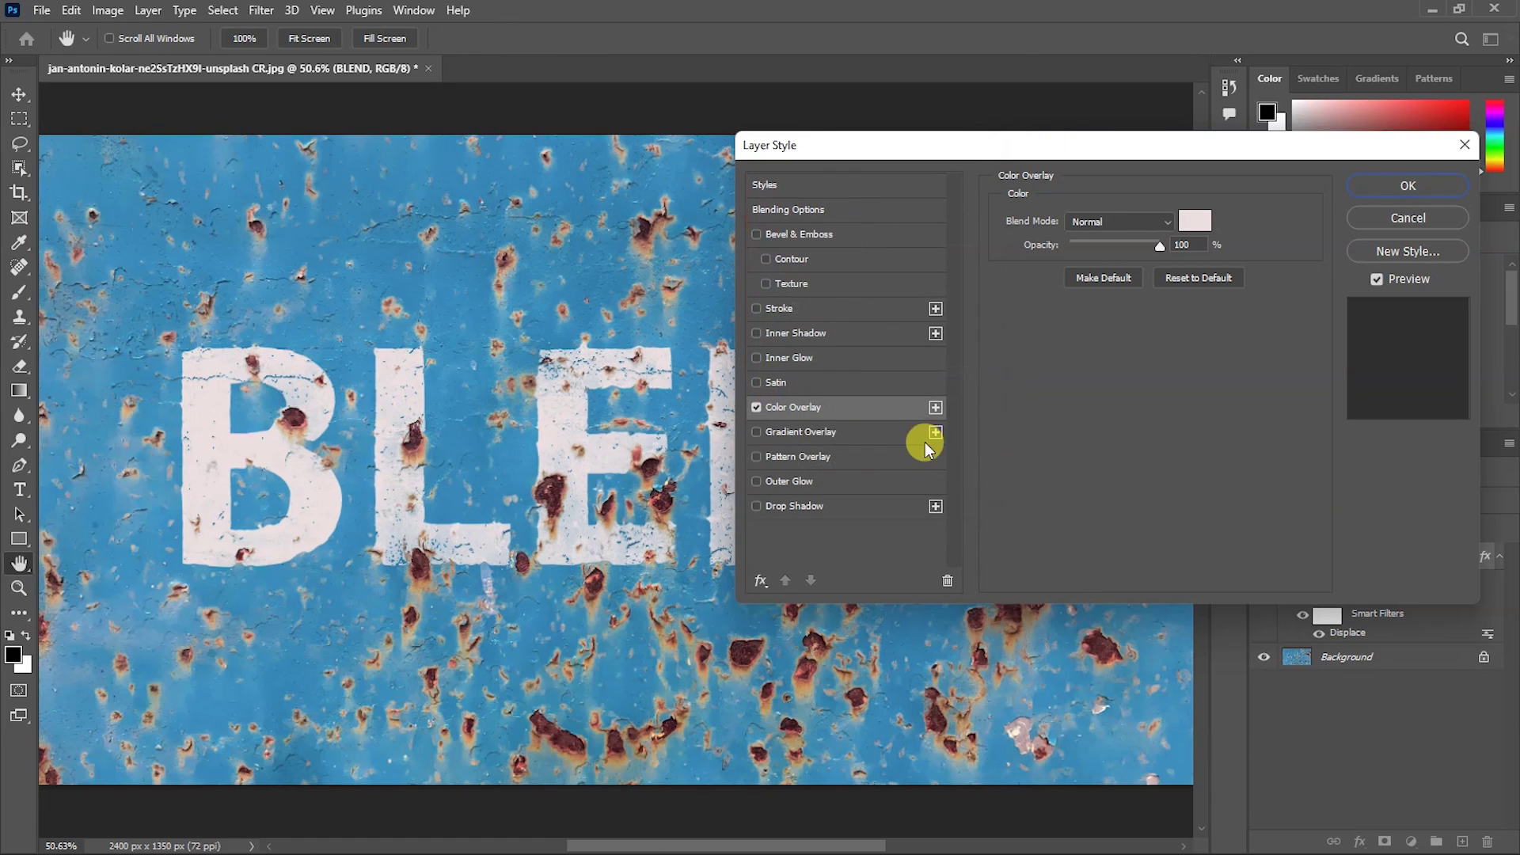
left_click(1407, 185)
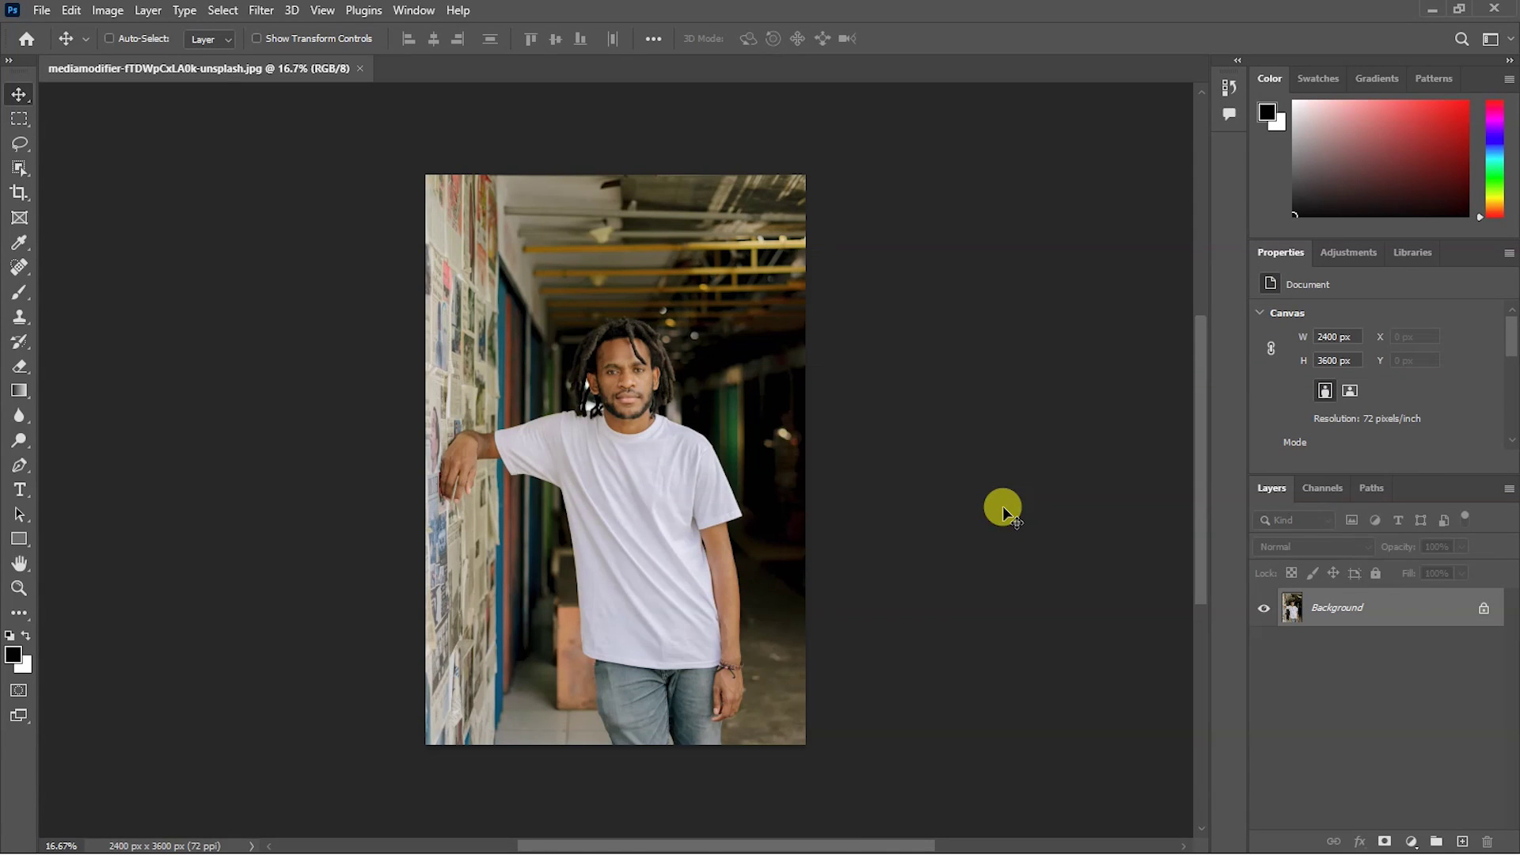
Step: Add a text box across the man's white T-shirt reading BLEND on one line and ANYTHING on the next
key("ctrl+0")
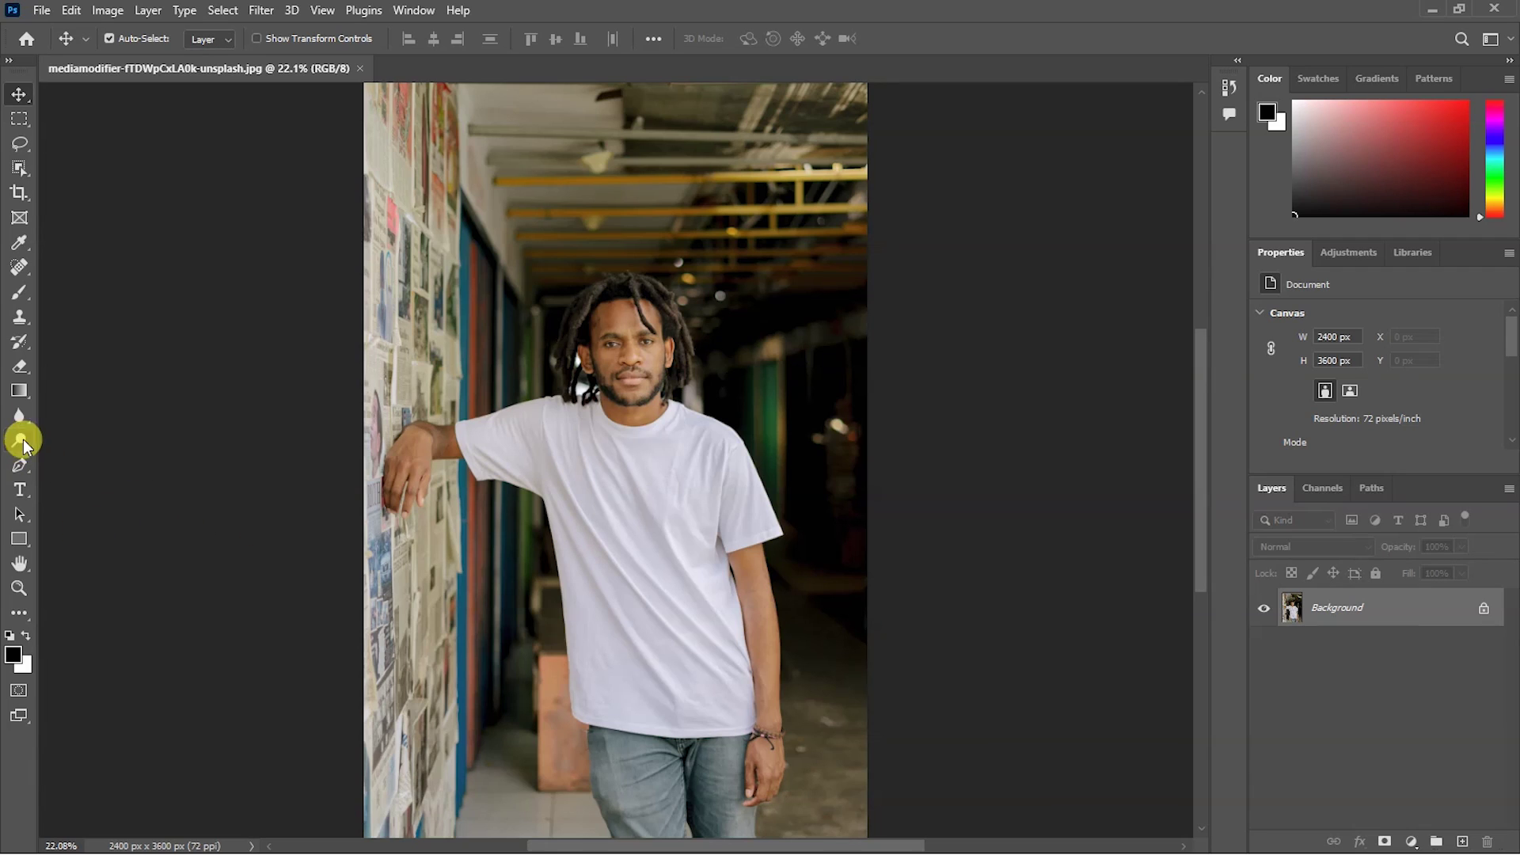
left_click(19, 489)
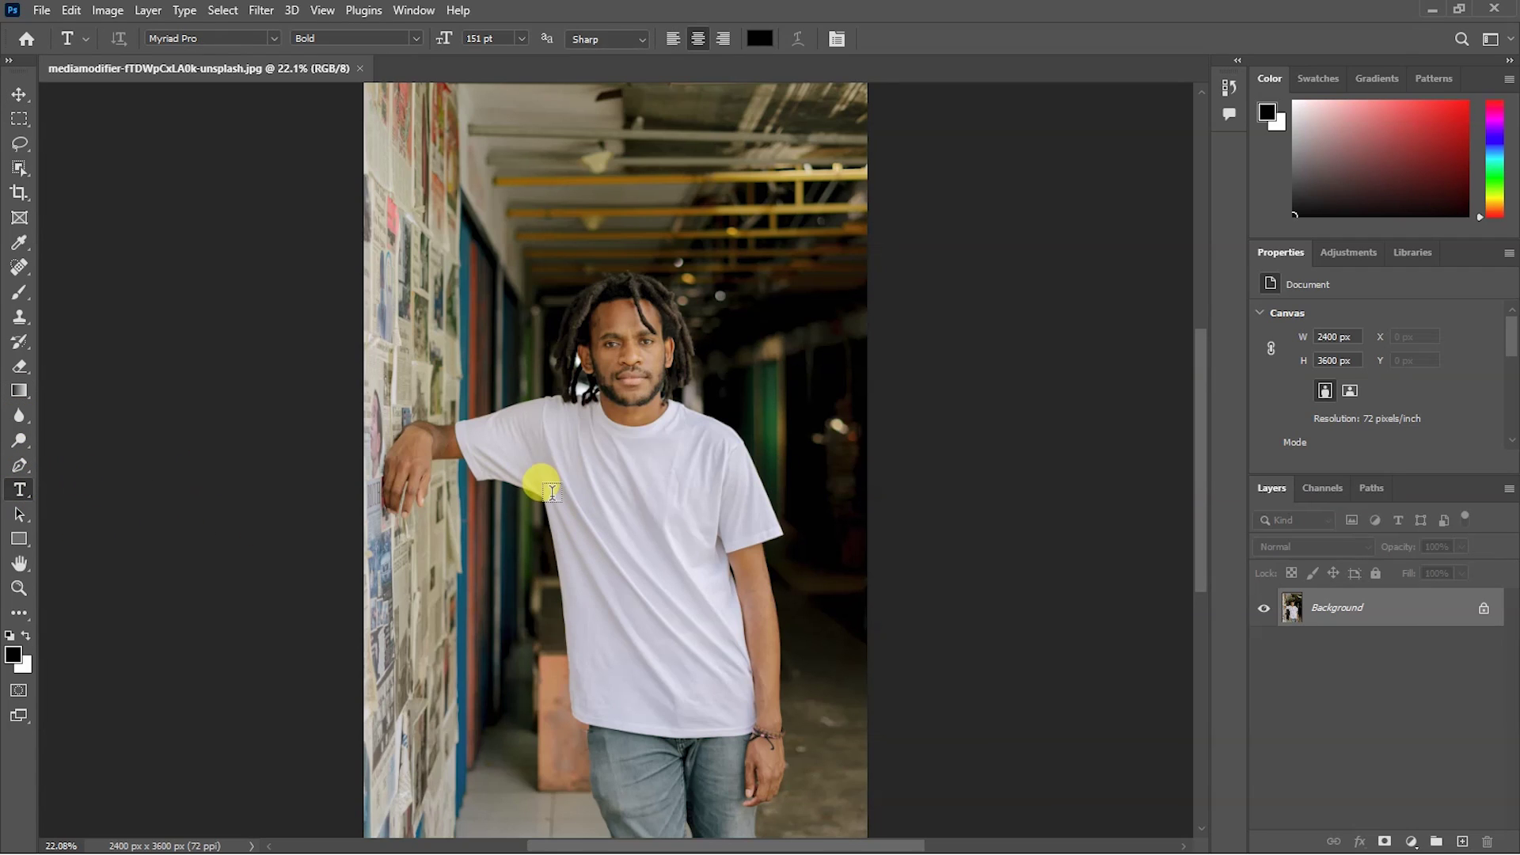
left_click_drag(556, 489, 744, 634)
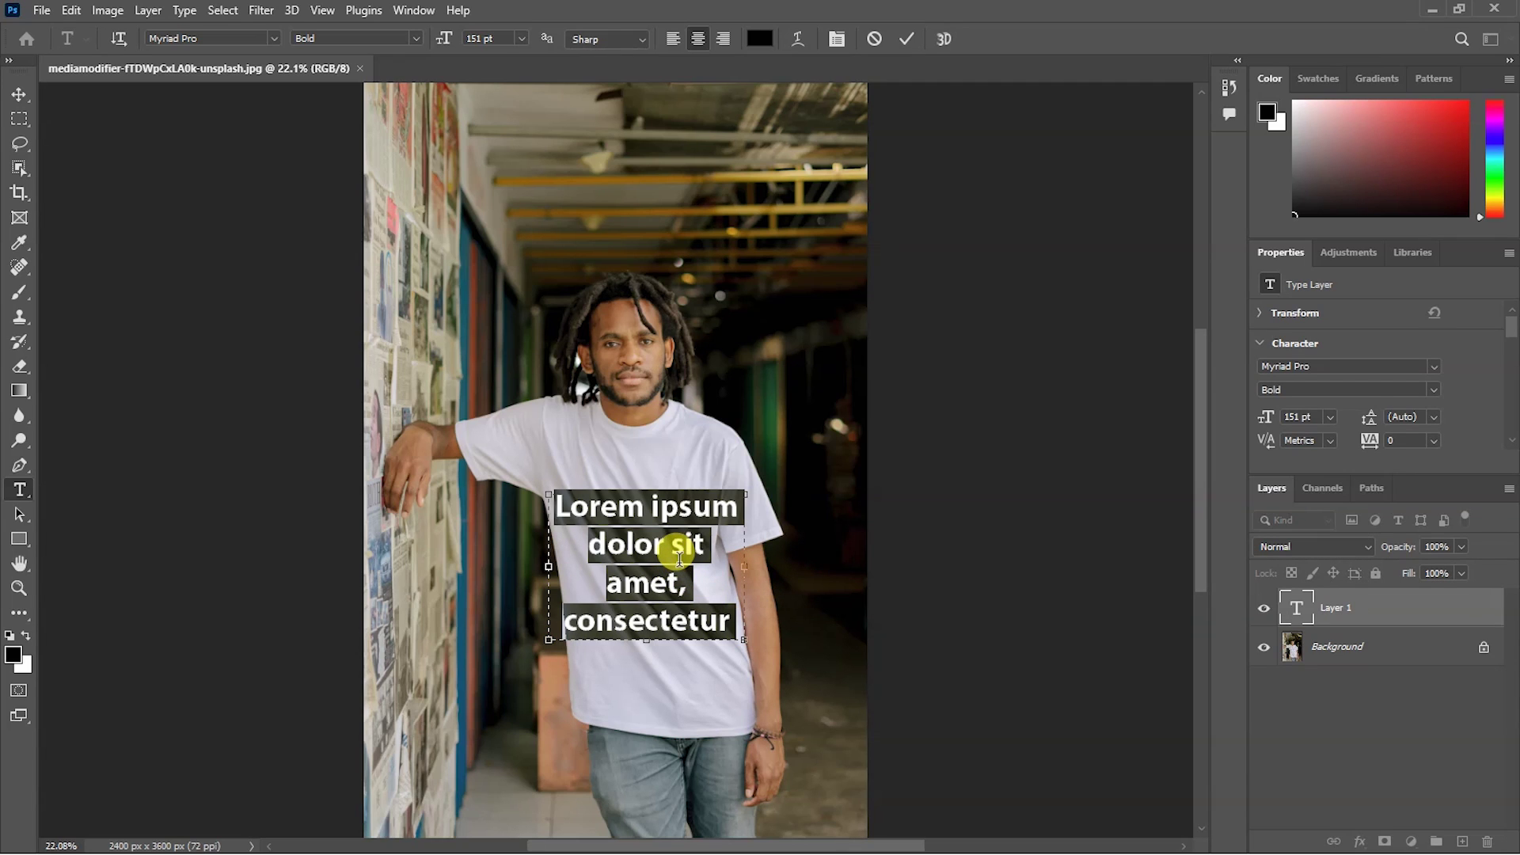
type("BLEND")
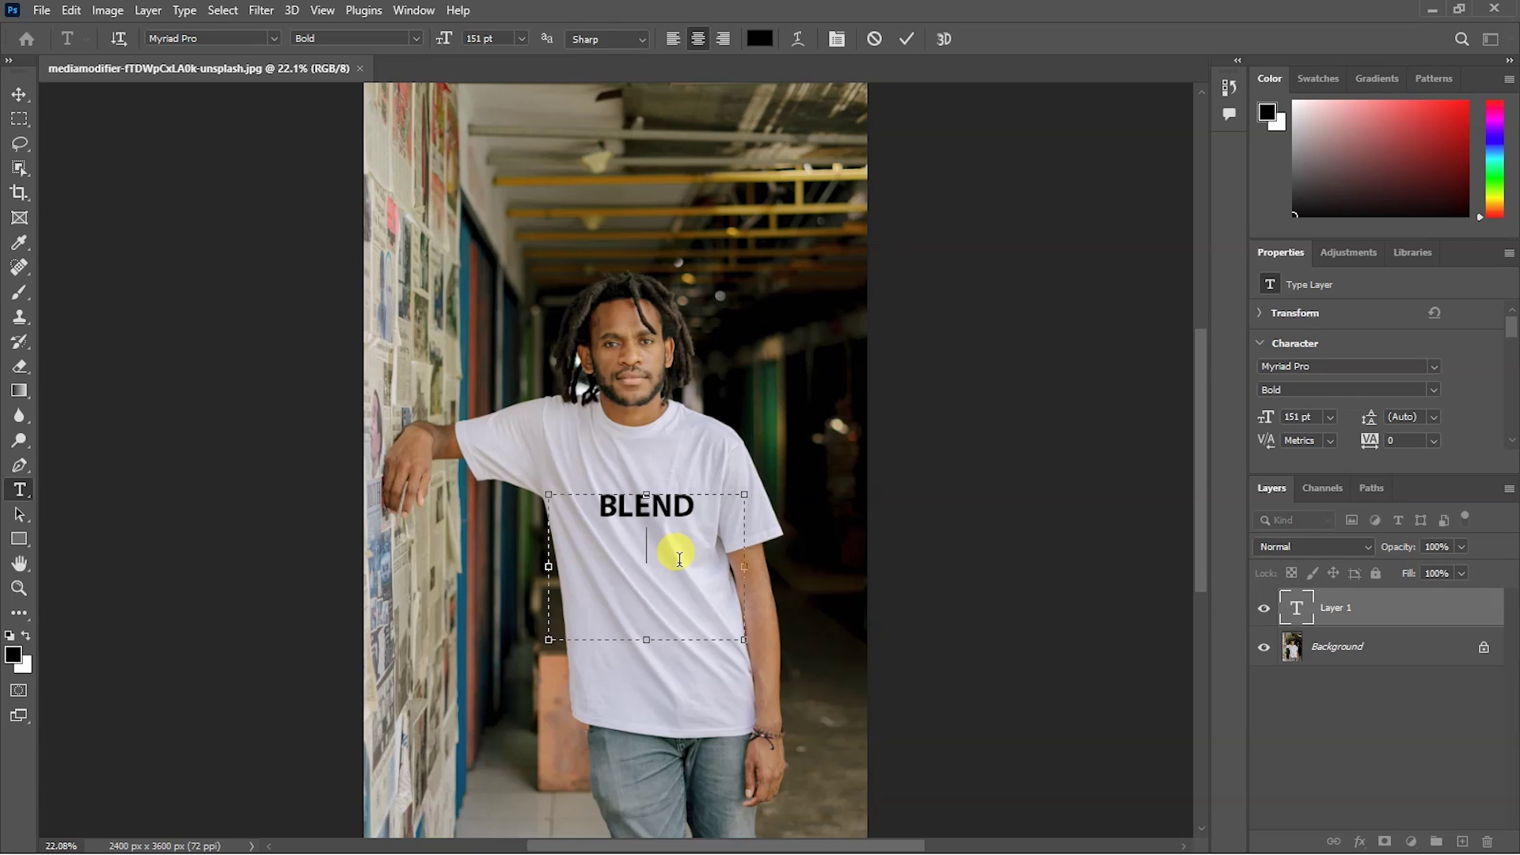
key("Return")
type("ANYTHING")
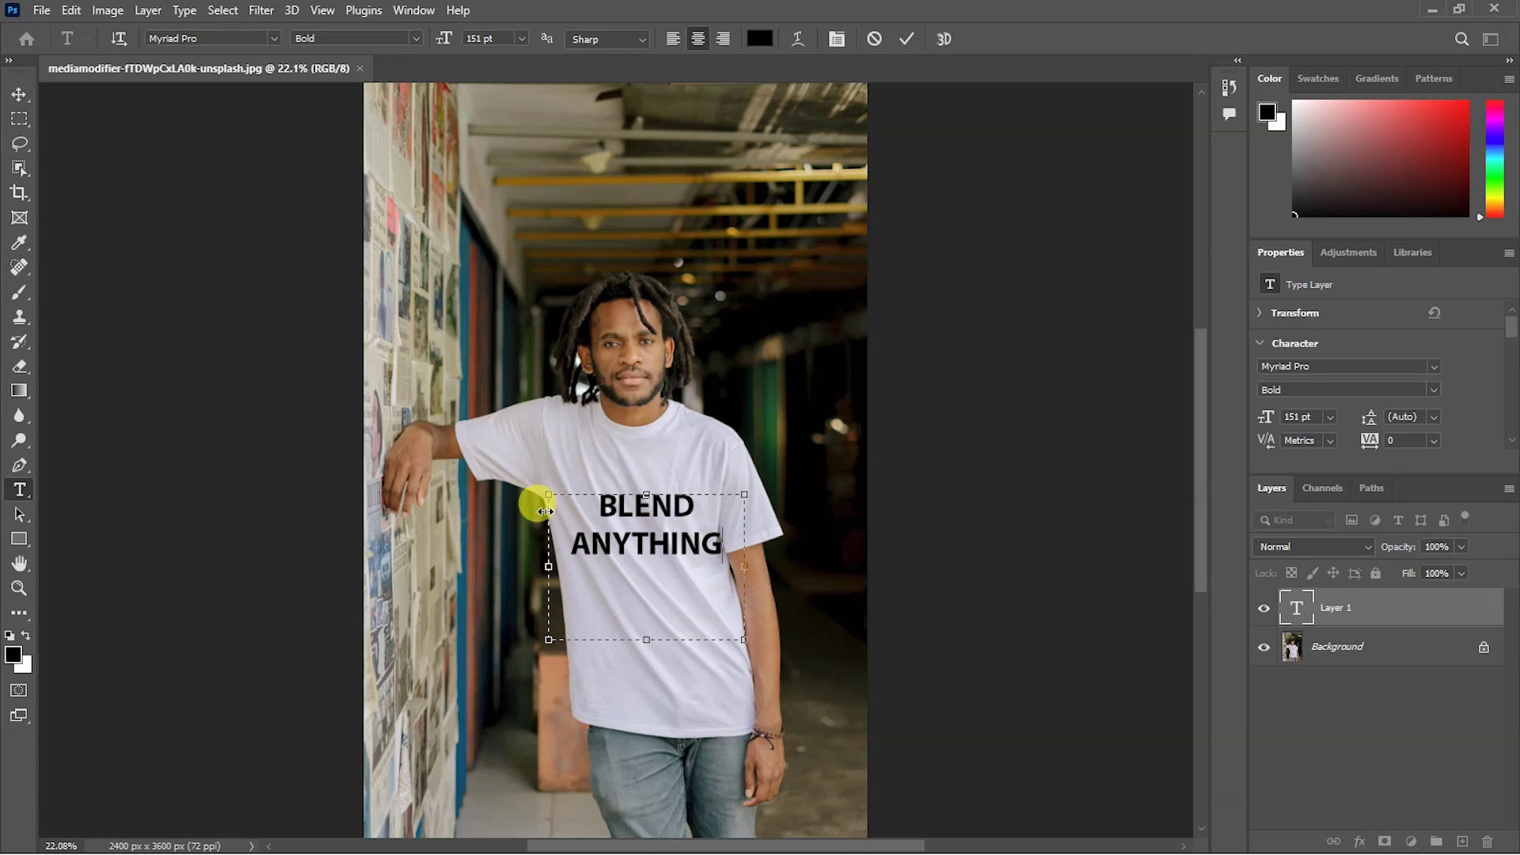
Step: Enlarge the word BLEND in the shirt text to 257 pt
double_click(652, 502)
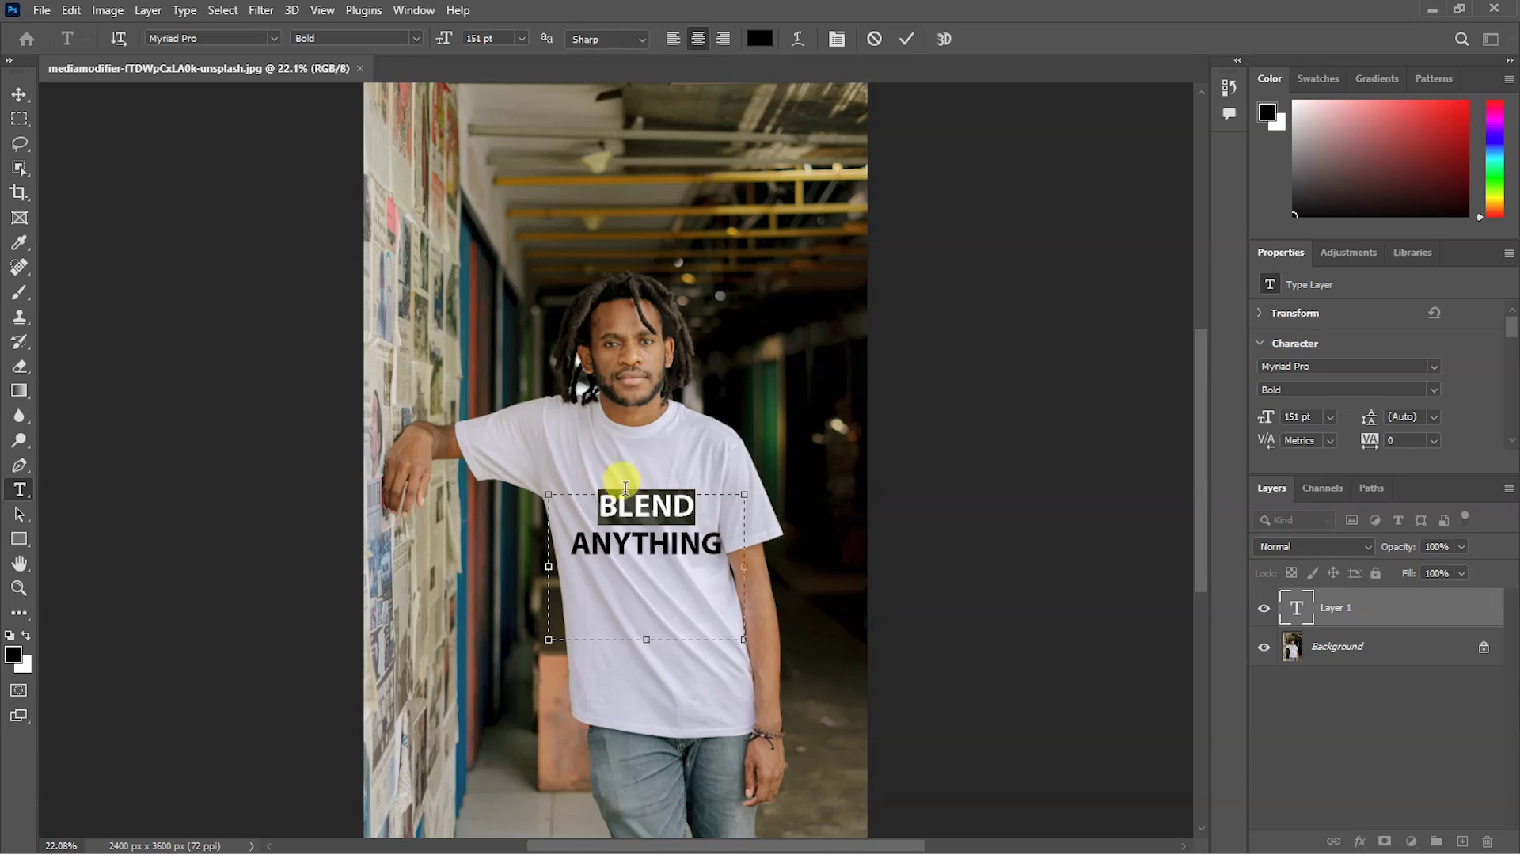
left_click_drag(445, 41, 561, 32)
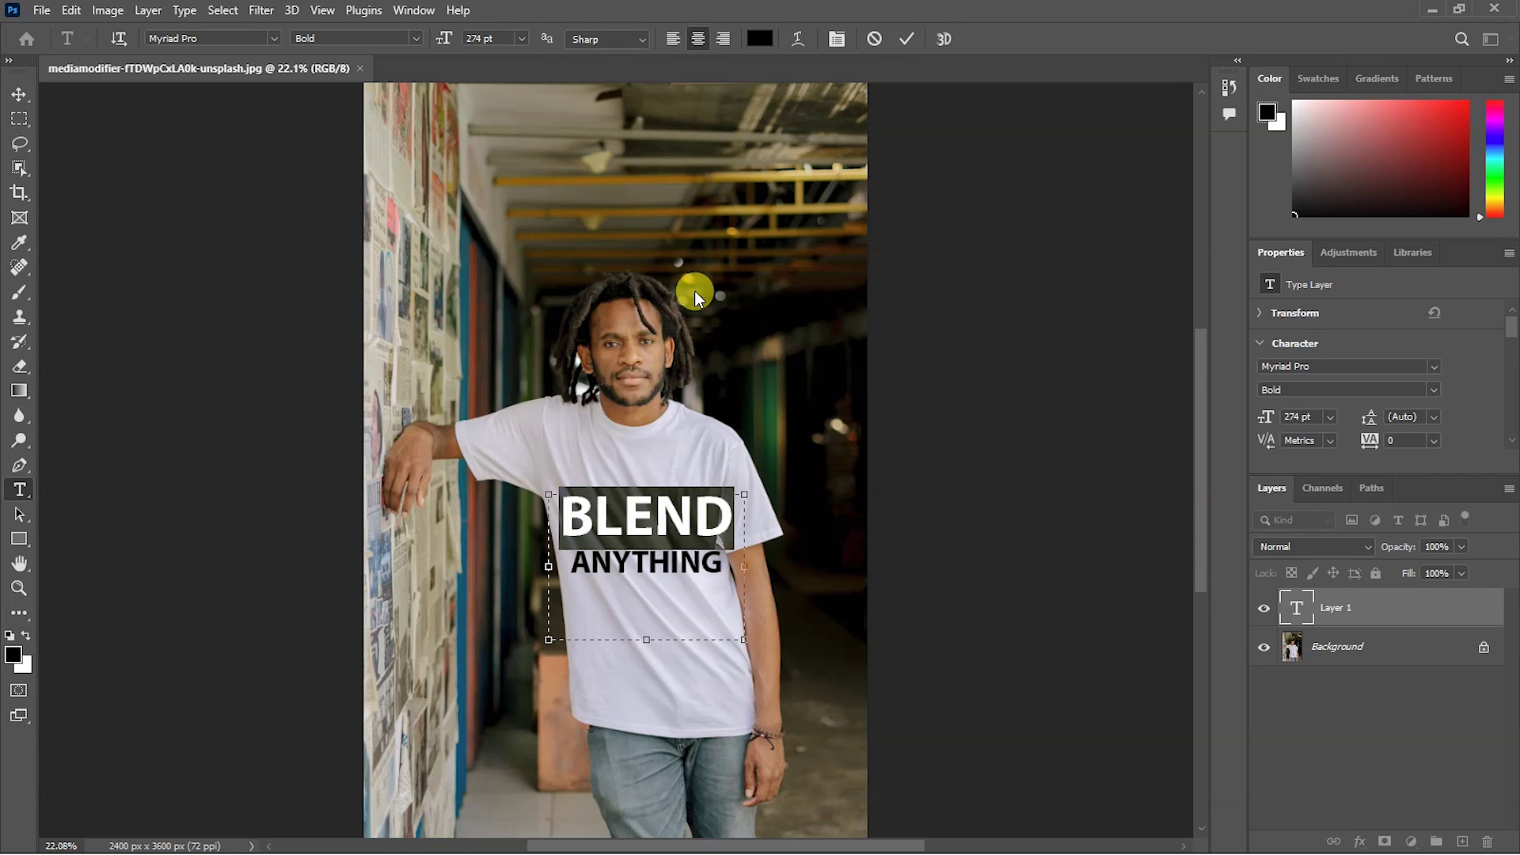
key("ctrl+plus")
key("ctrl+plus")
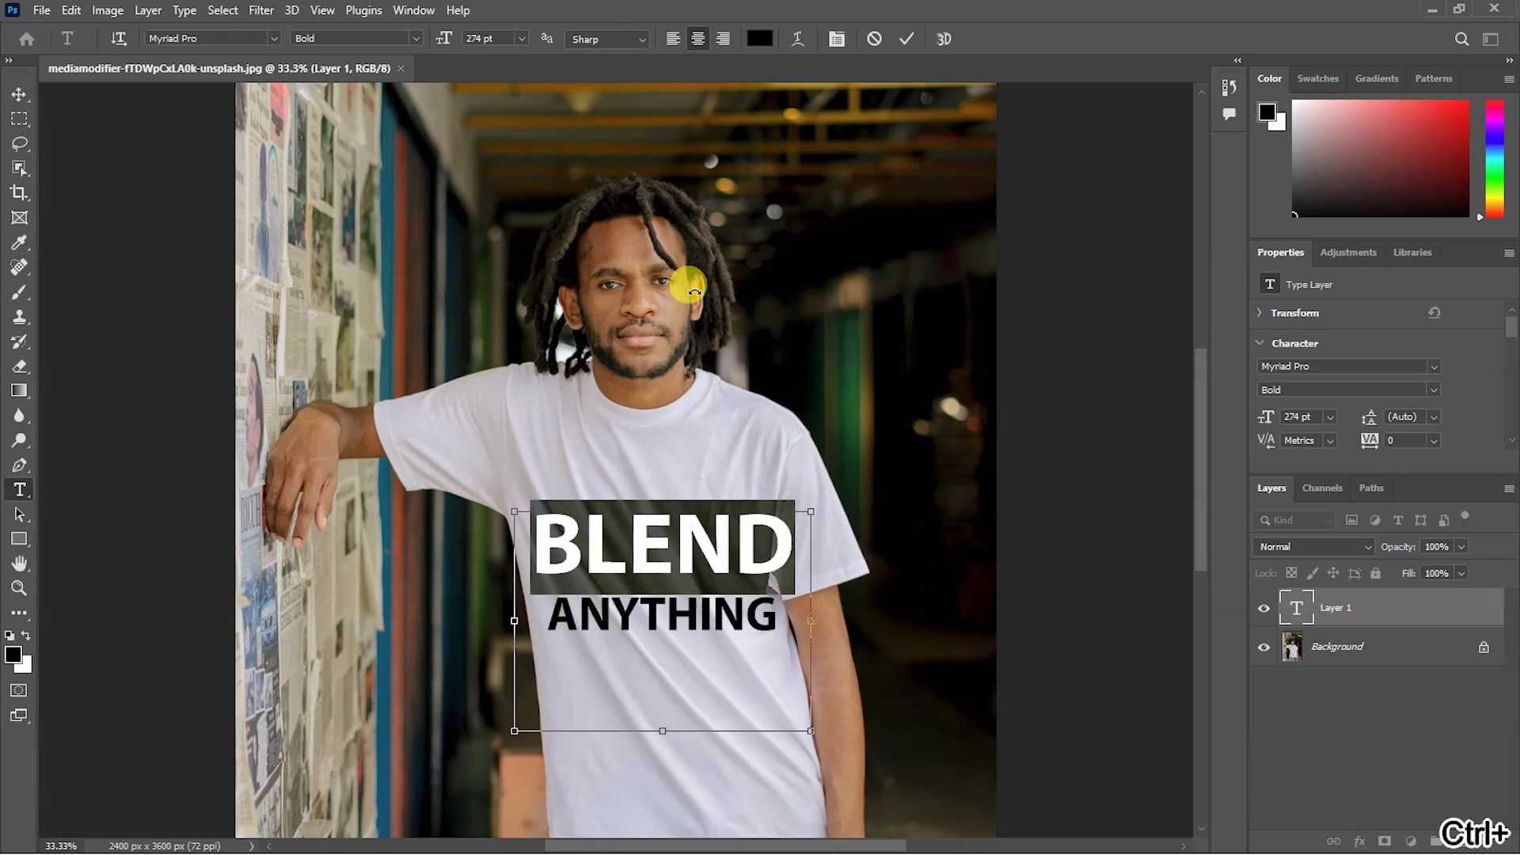
key("ctrl+plus")
scroll(744, 348, "down", 3)
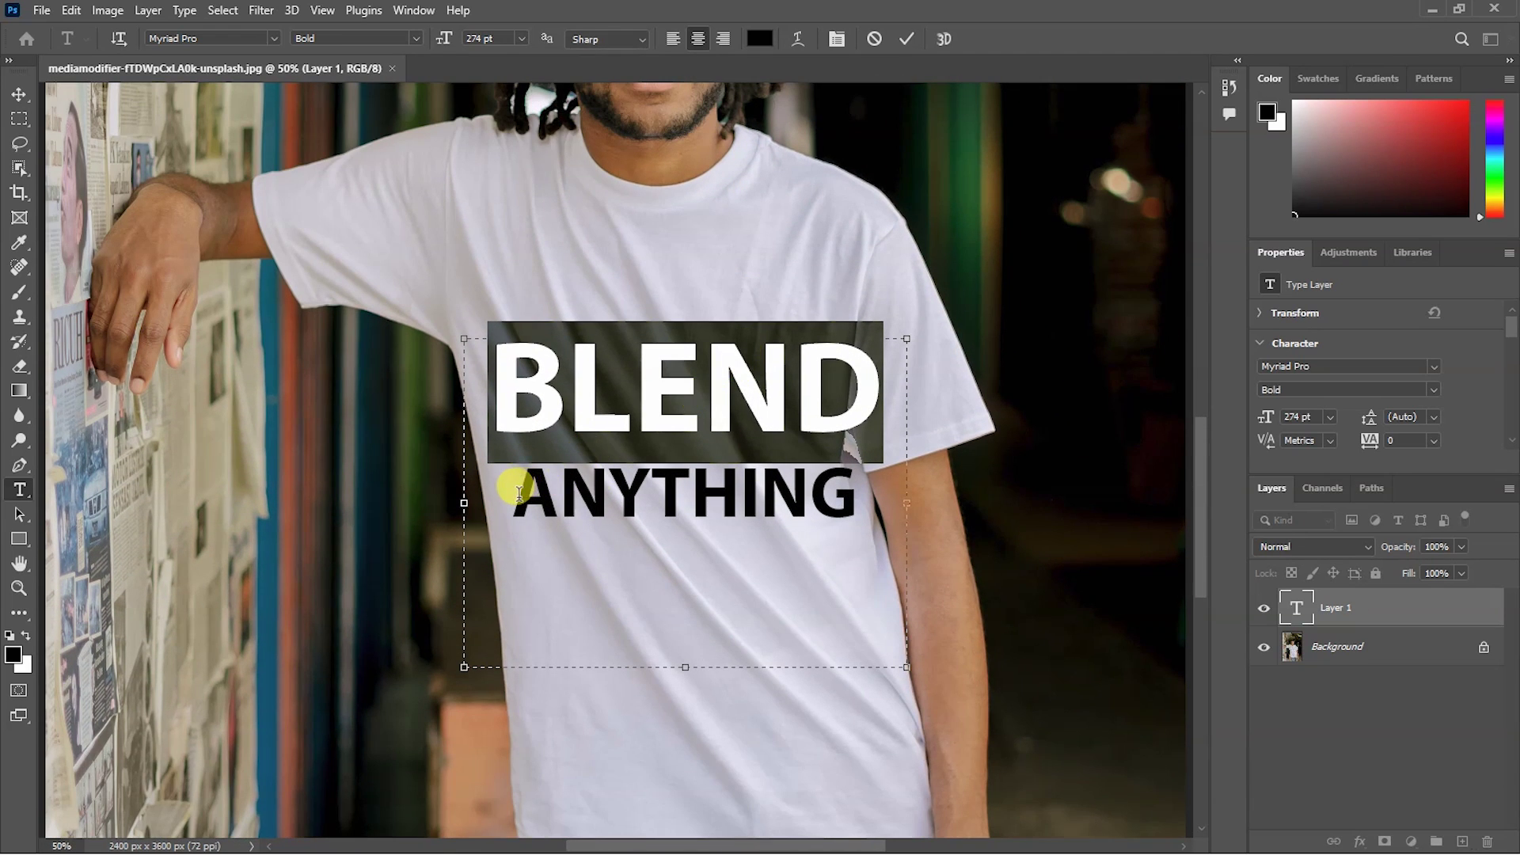
left_click_drag(443, 37, 435, 37)
left_click(750, 400)
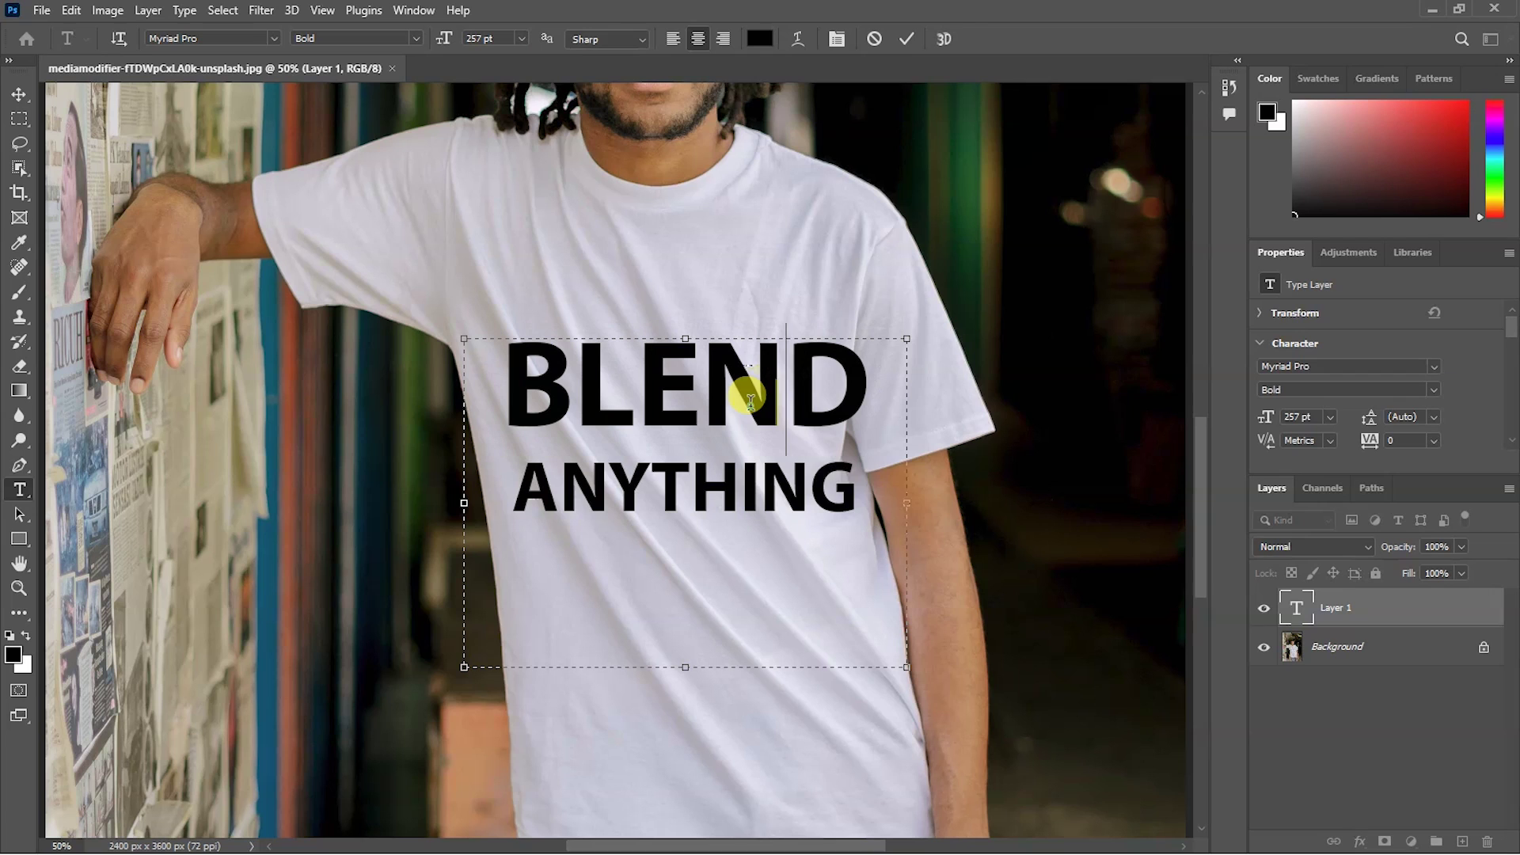
Step: Set the leading of both lines of the shirt text to 124 pt
left_click_drag(858, 485, 511, 380)
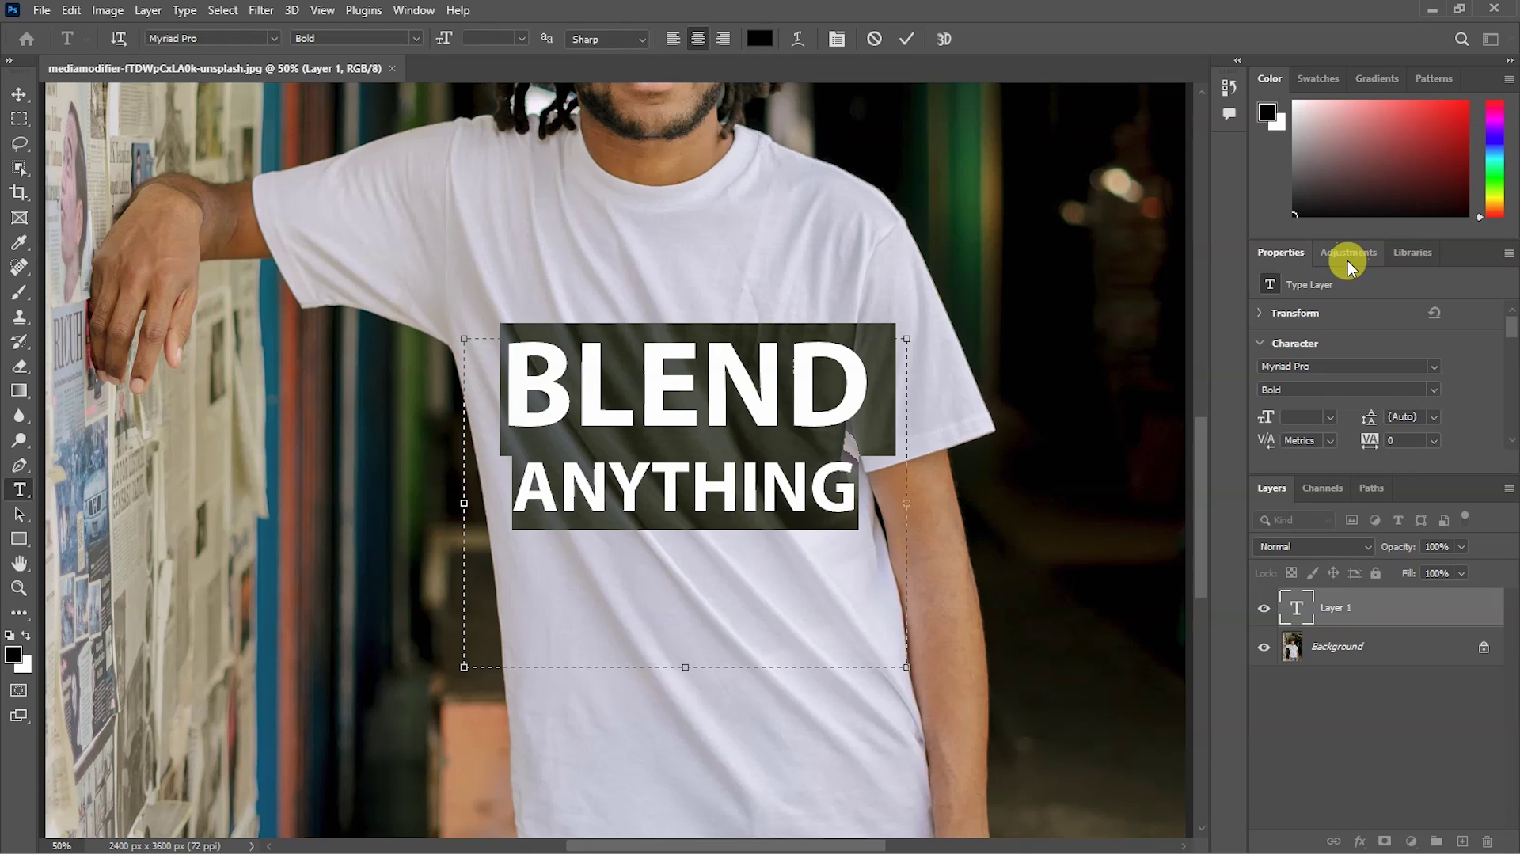
scroll(1348, 401, "down", 3)
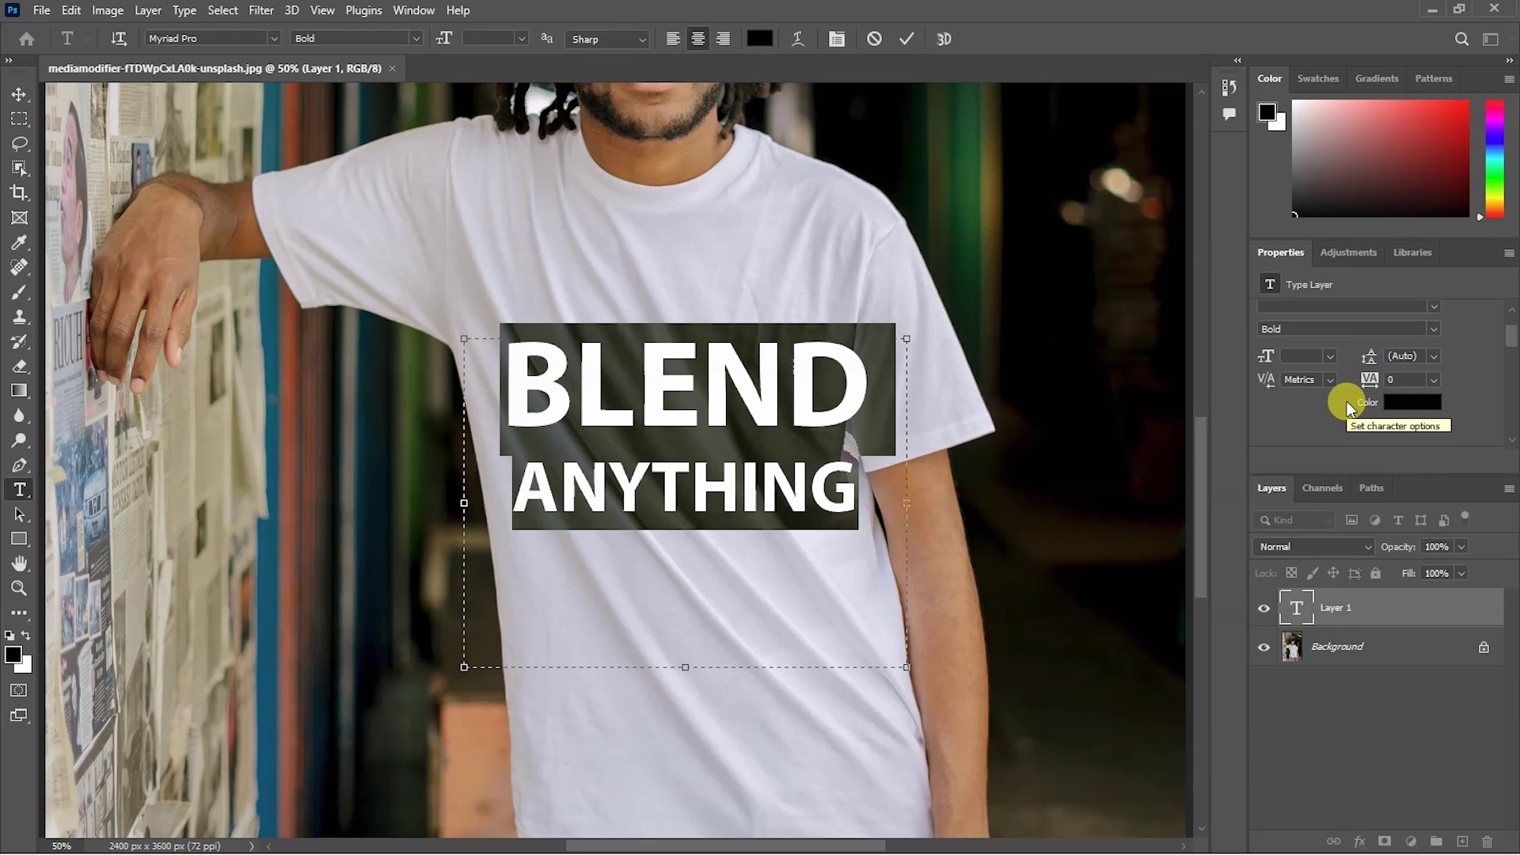
left_click_drag(1370, 362, 1193, 340)
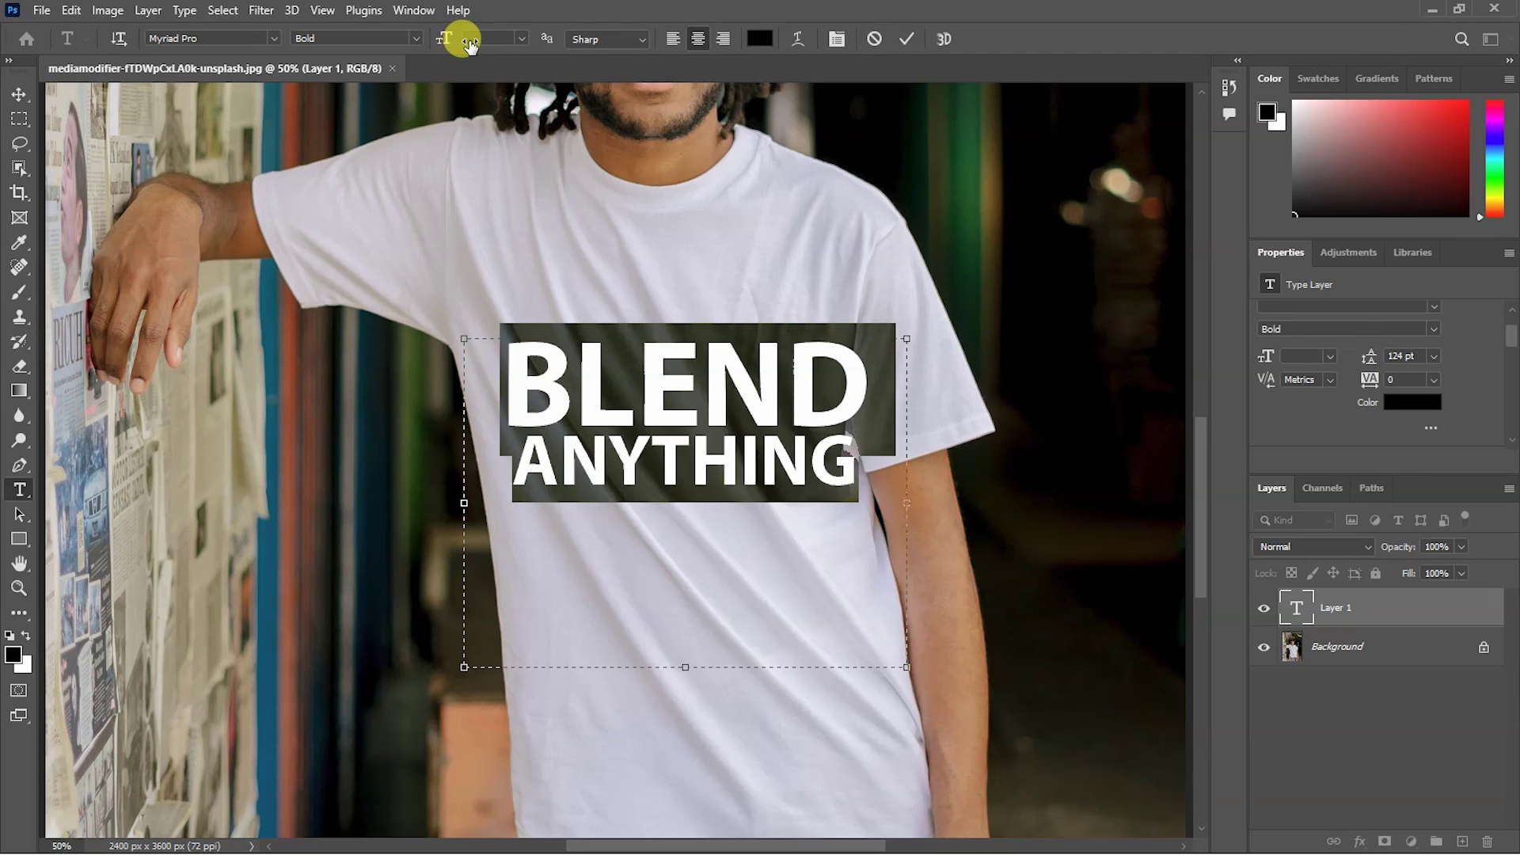
Step: Set the font size of the word BLEND to 247 pt and commit the text edit
left_click(787, 363)
left_click_drag(866, 367, 515, 349)
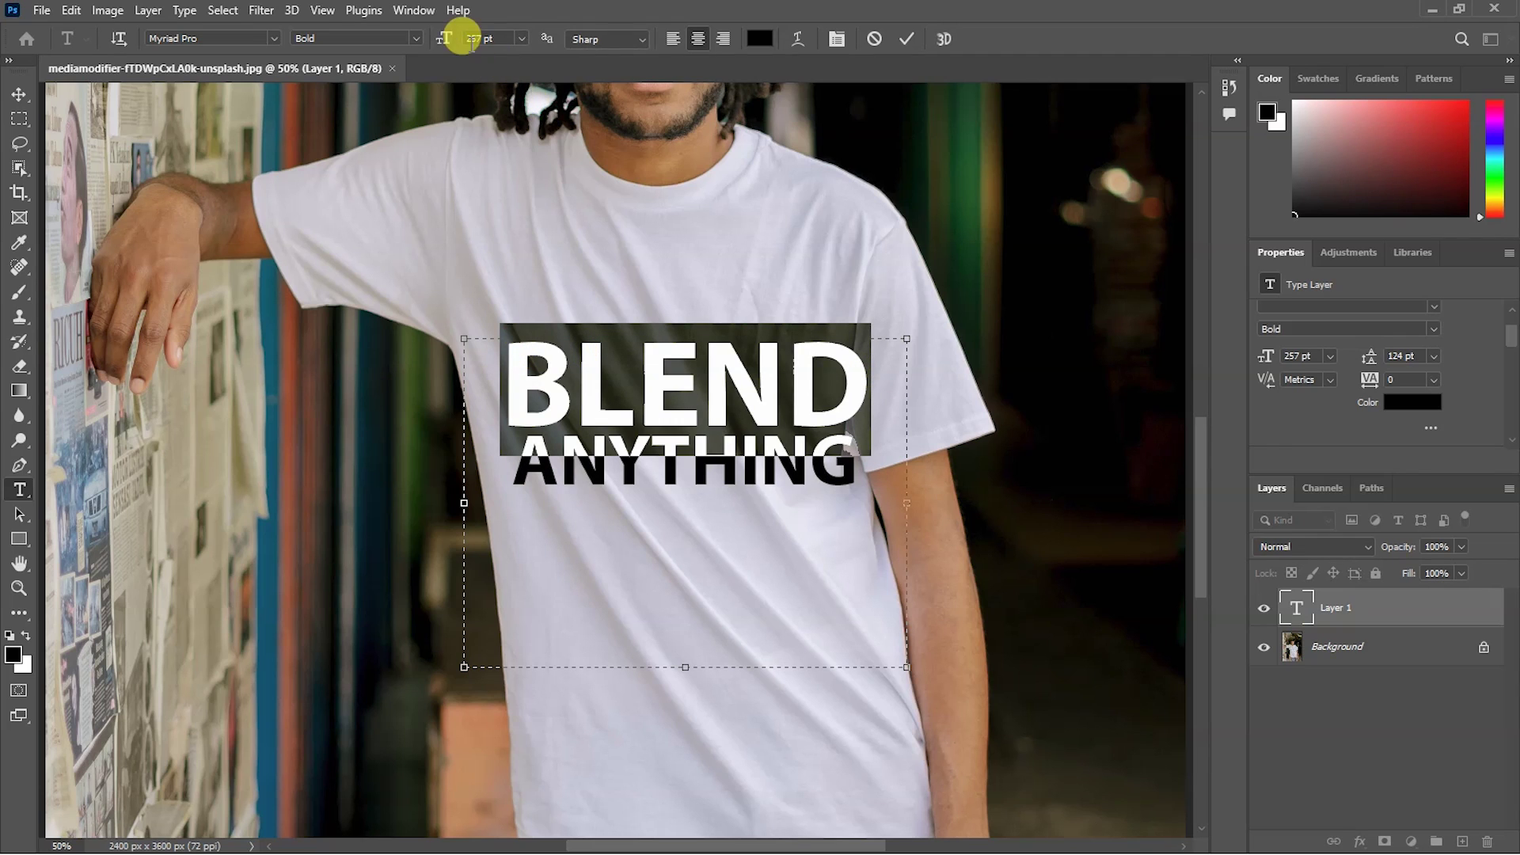
left_click_drag(443, 39, 431, 41)
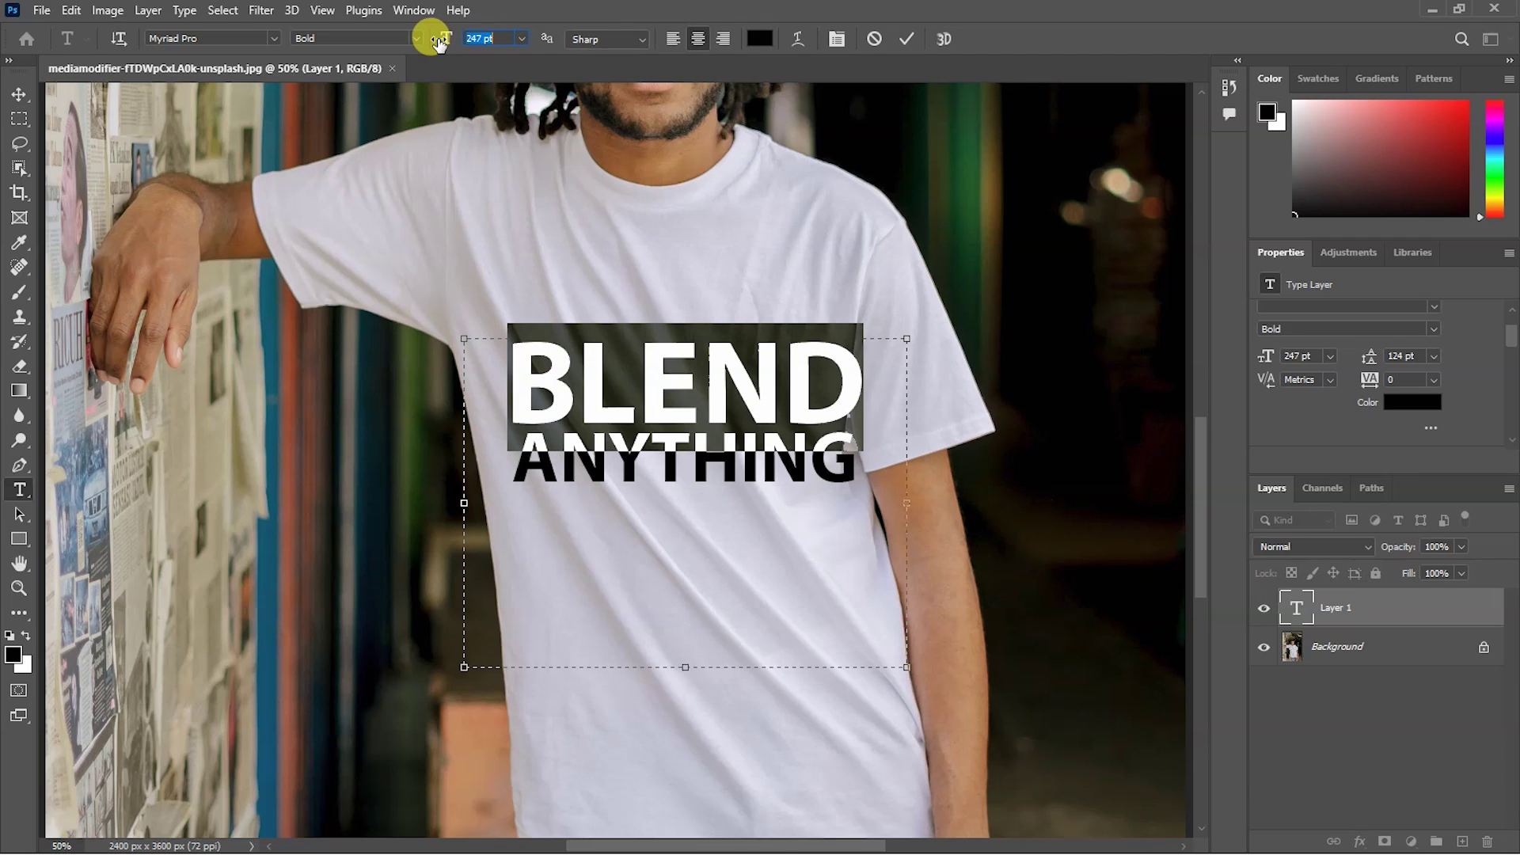
left_click(909, 44)
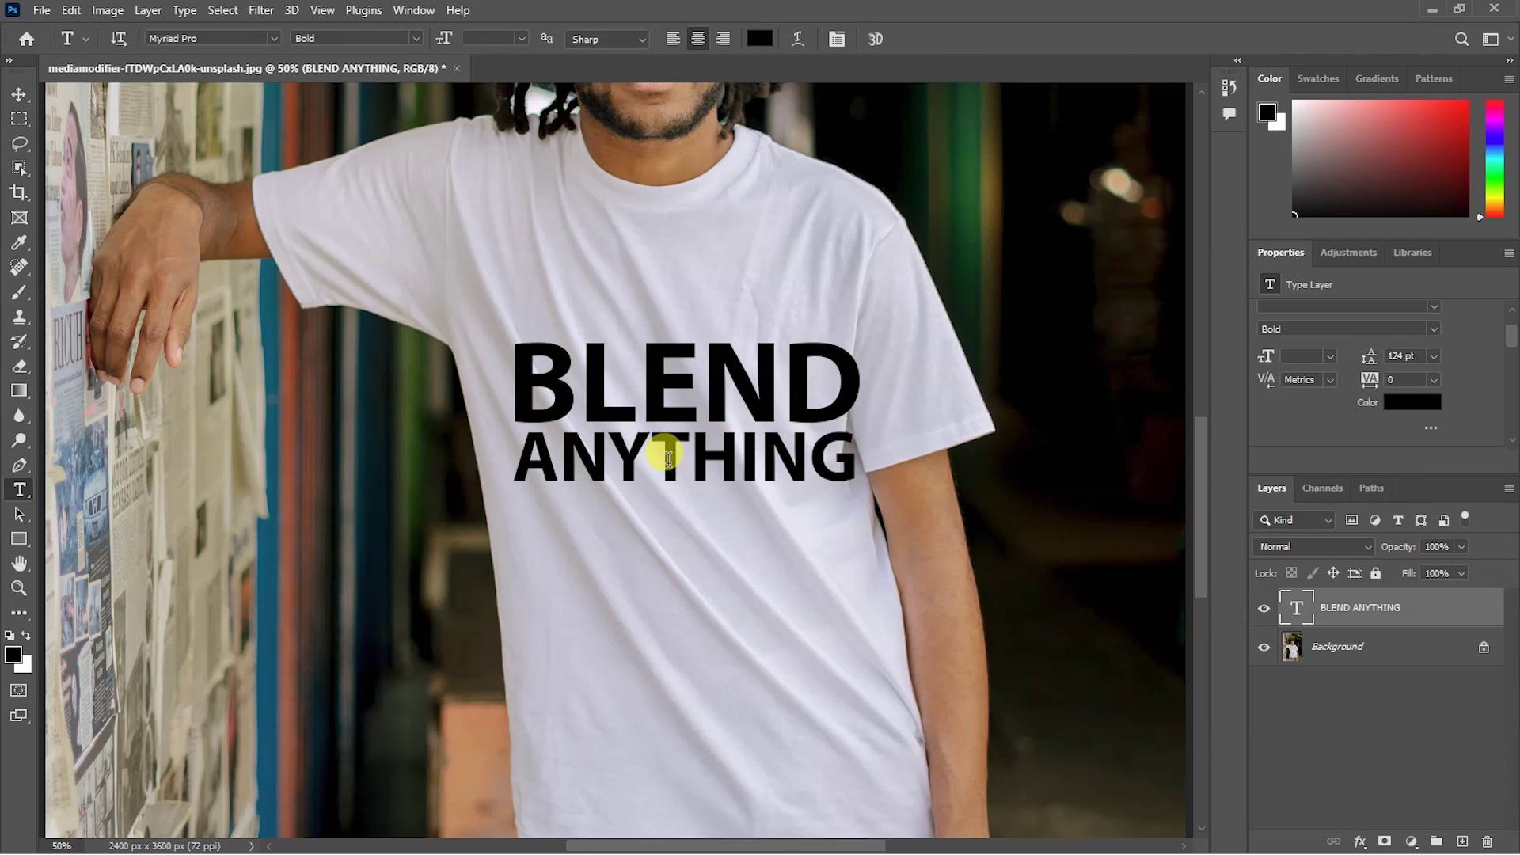
Step: Move the BLEND ANYTHING text up onto the shirt's chest and rotate it to about 3.8° to follow the body's tilt
key("ctrl+t")
left_click_drag(922, 328, 923, 290)
left_click_drag(719, 410, 692, 373)
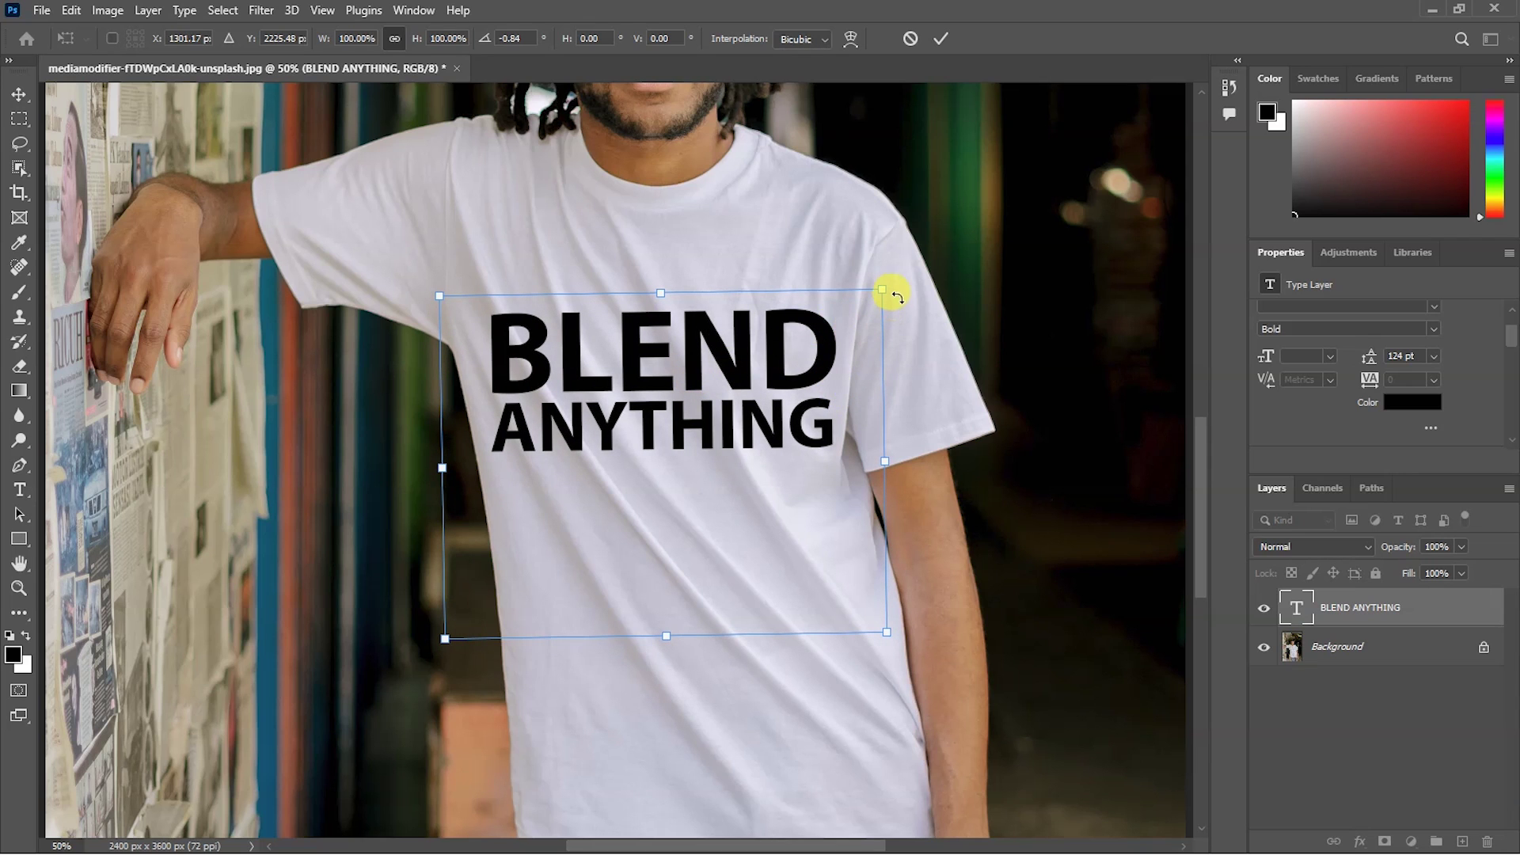
left_click_drag(894, 283, 901, 325)
left_click_drag(716, 402, 706, 405)
left_click_drag(916, 308, 916, 307)
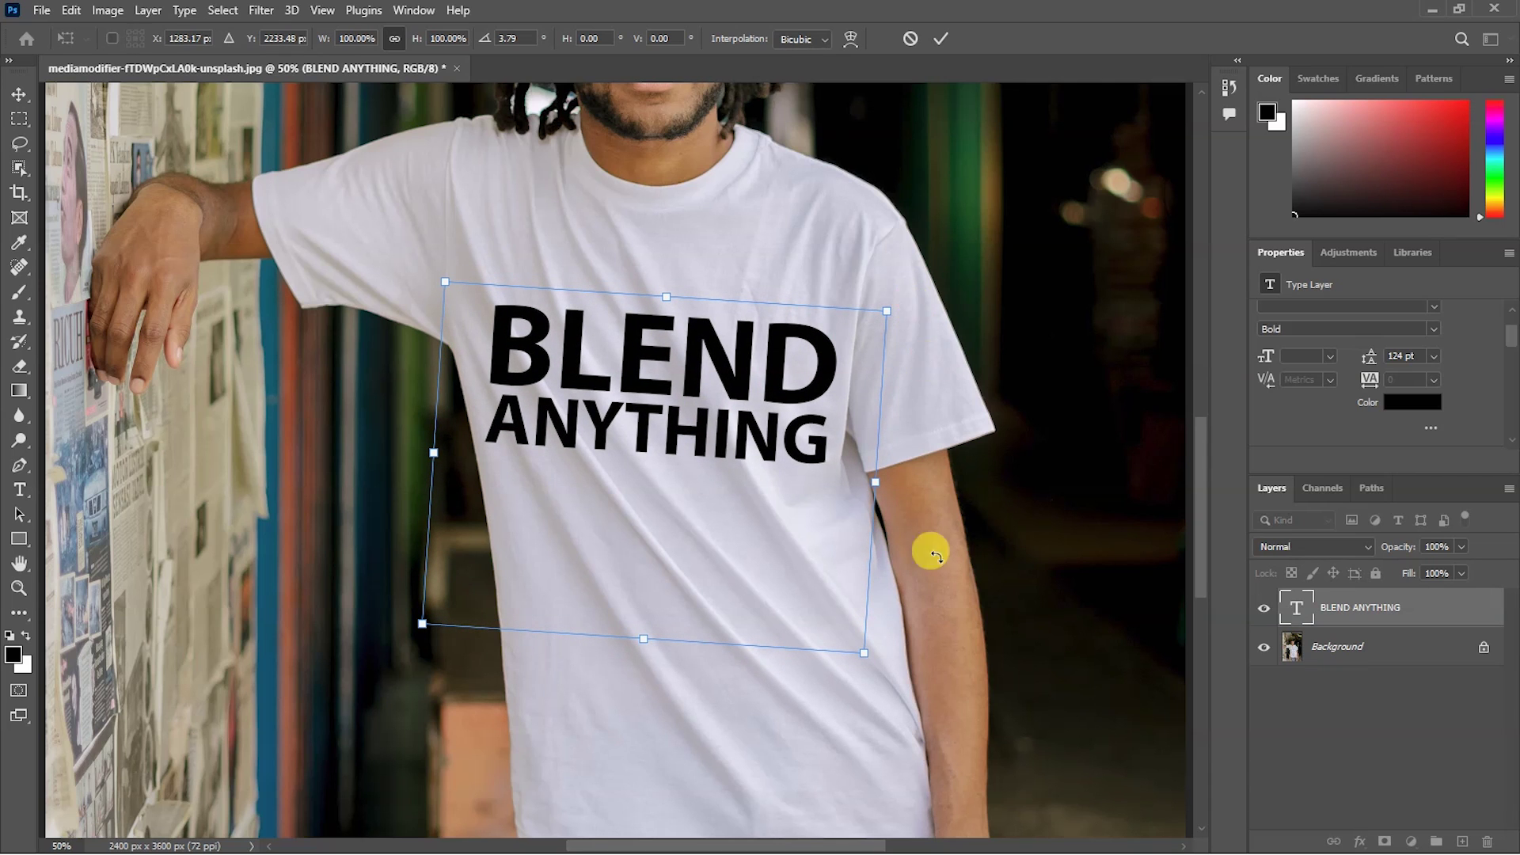
left_click(942, 41)
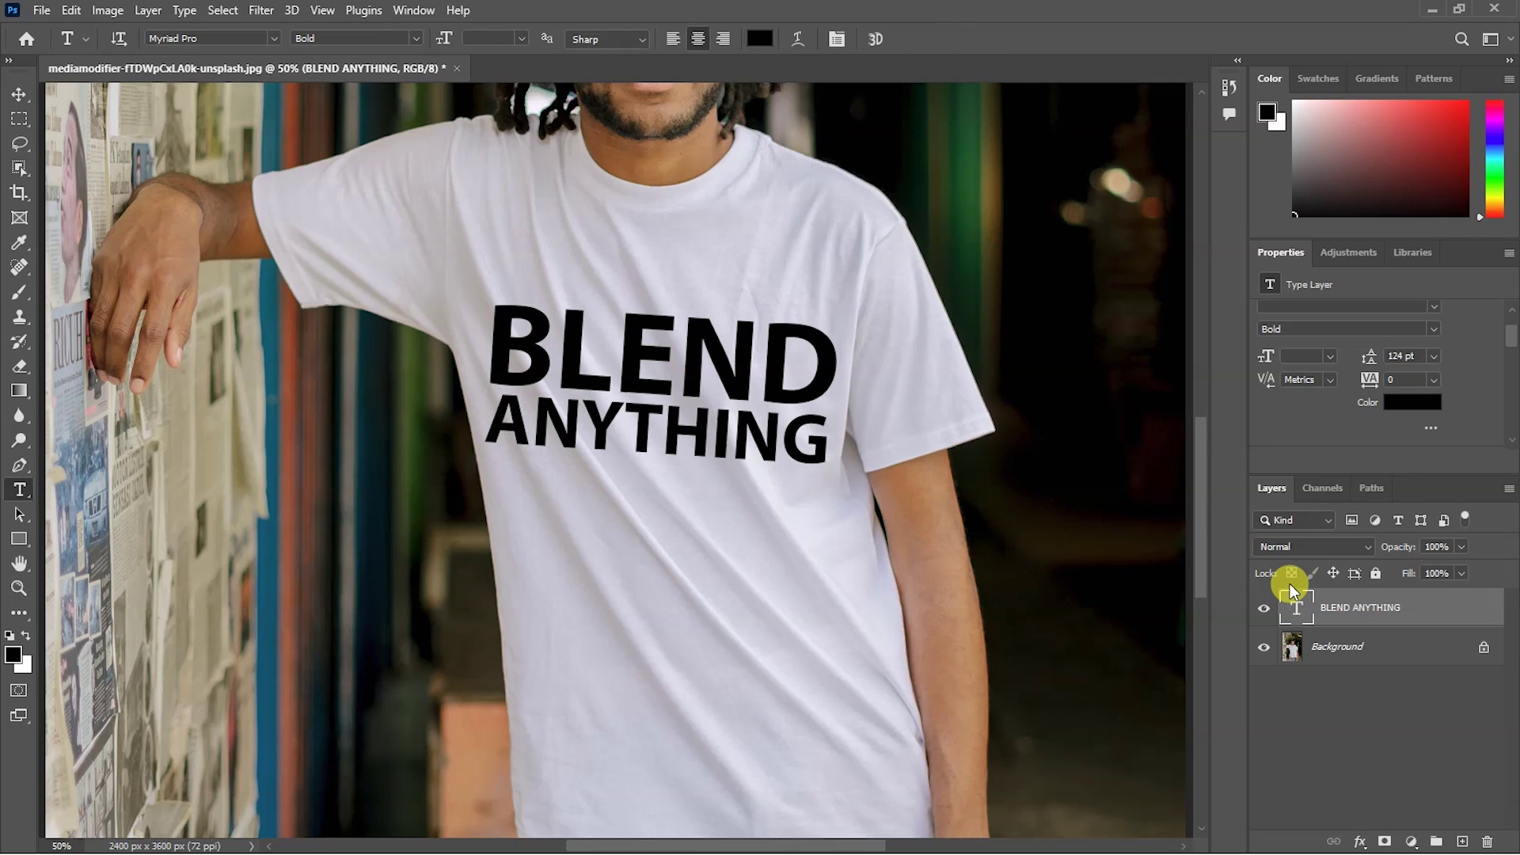
Step: Convert the BLEND ANYTHING text layer to a smart object and hide it
right_click(1424, 597)
left_click(1266, 271)
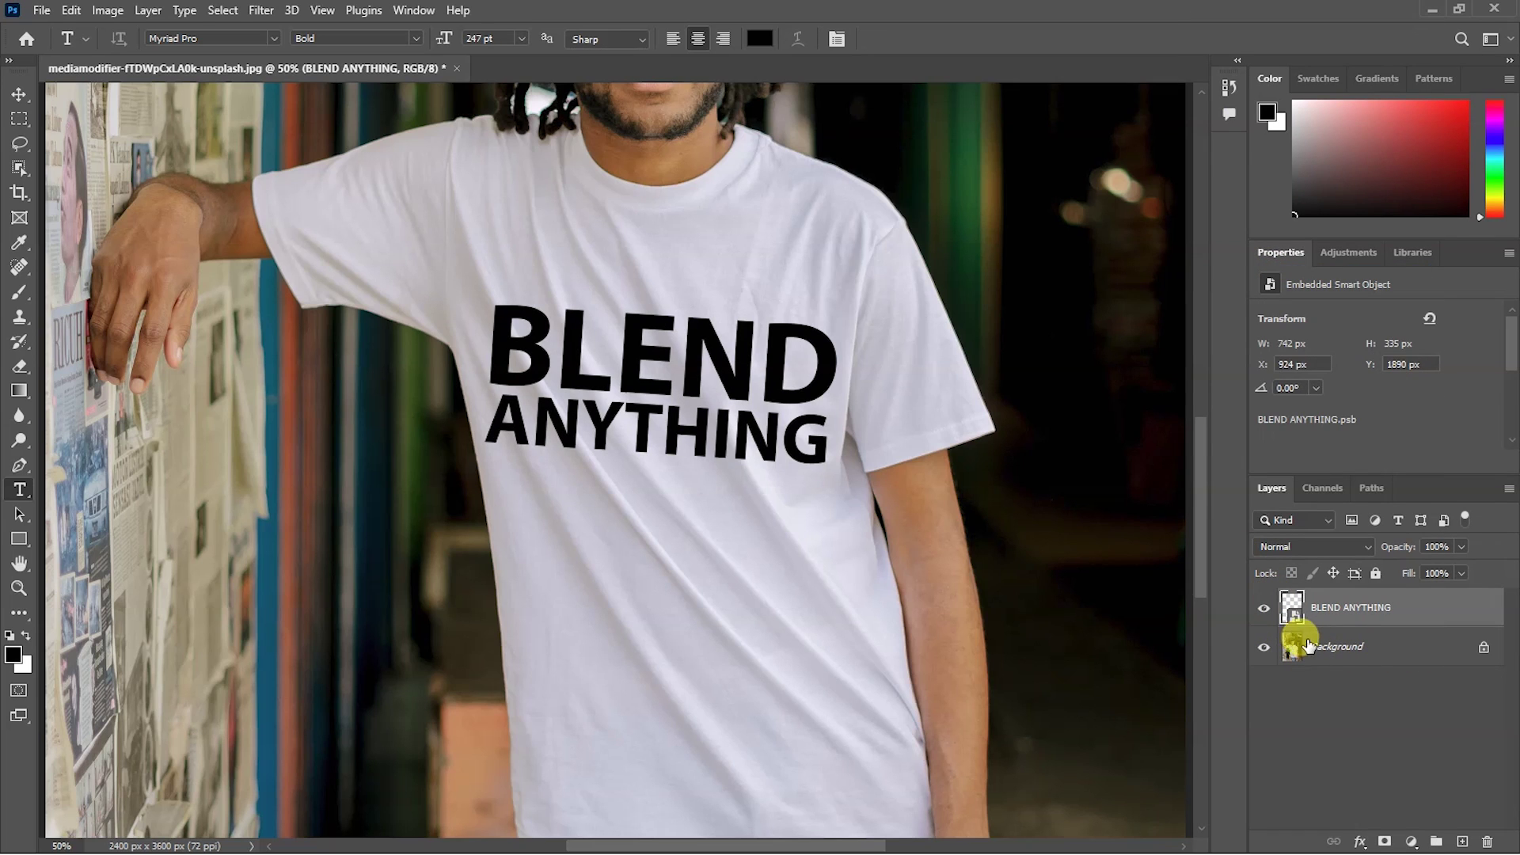
left_click(1263, 607)
Step: Duplicate the Background layer into a new document named DUPE
right_click(1385, 645)
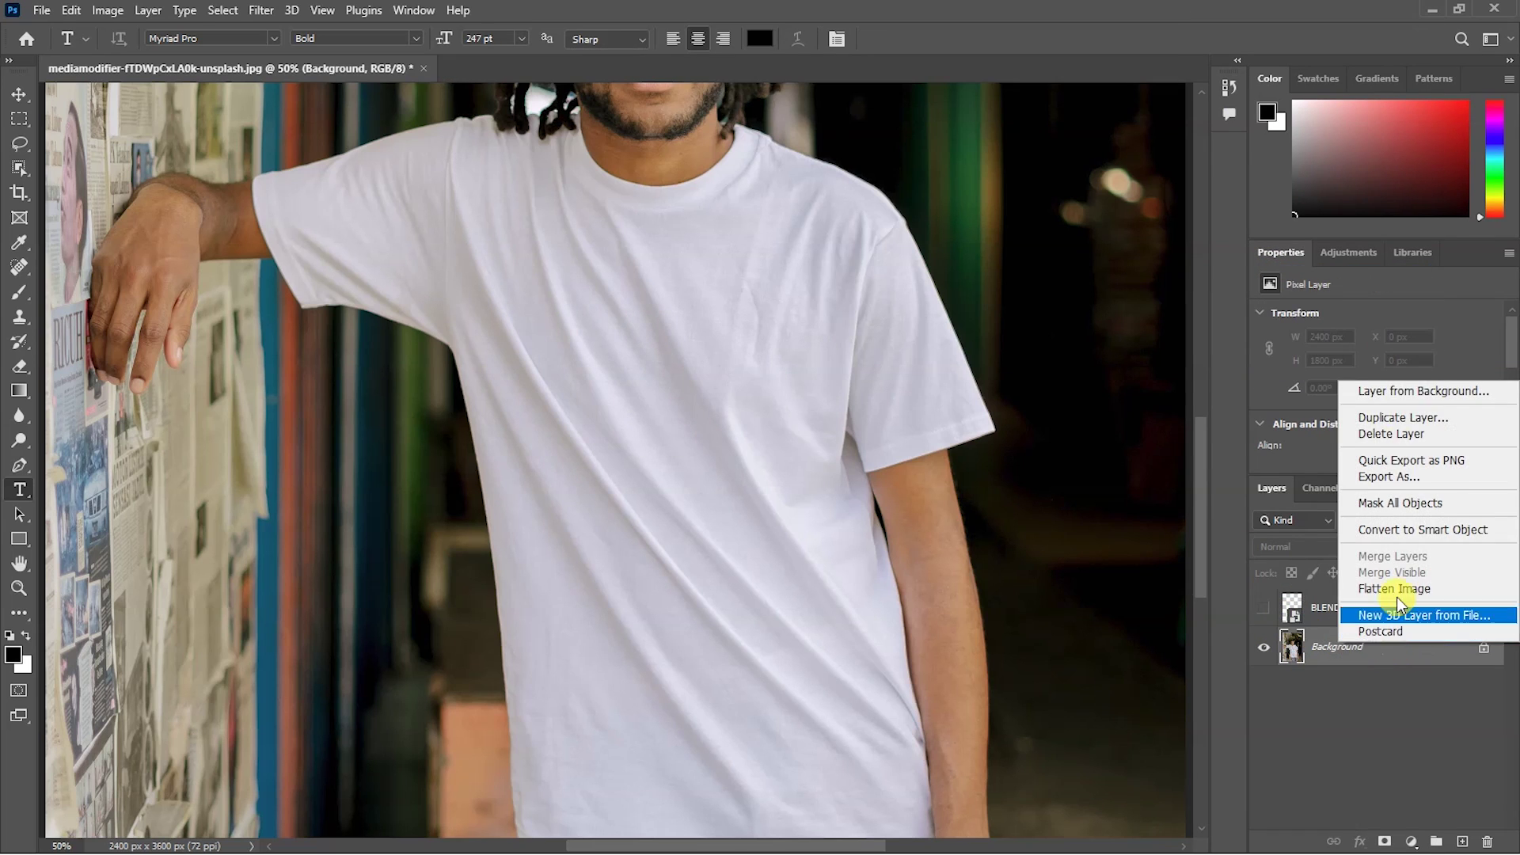
left_click(1401, 417)
left_click(725, 289)
left_click(706, 321)
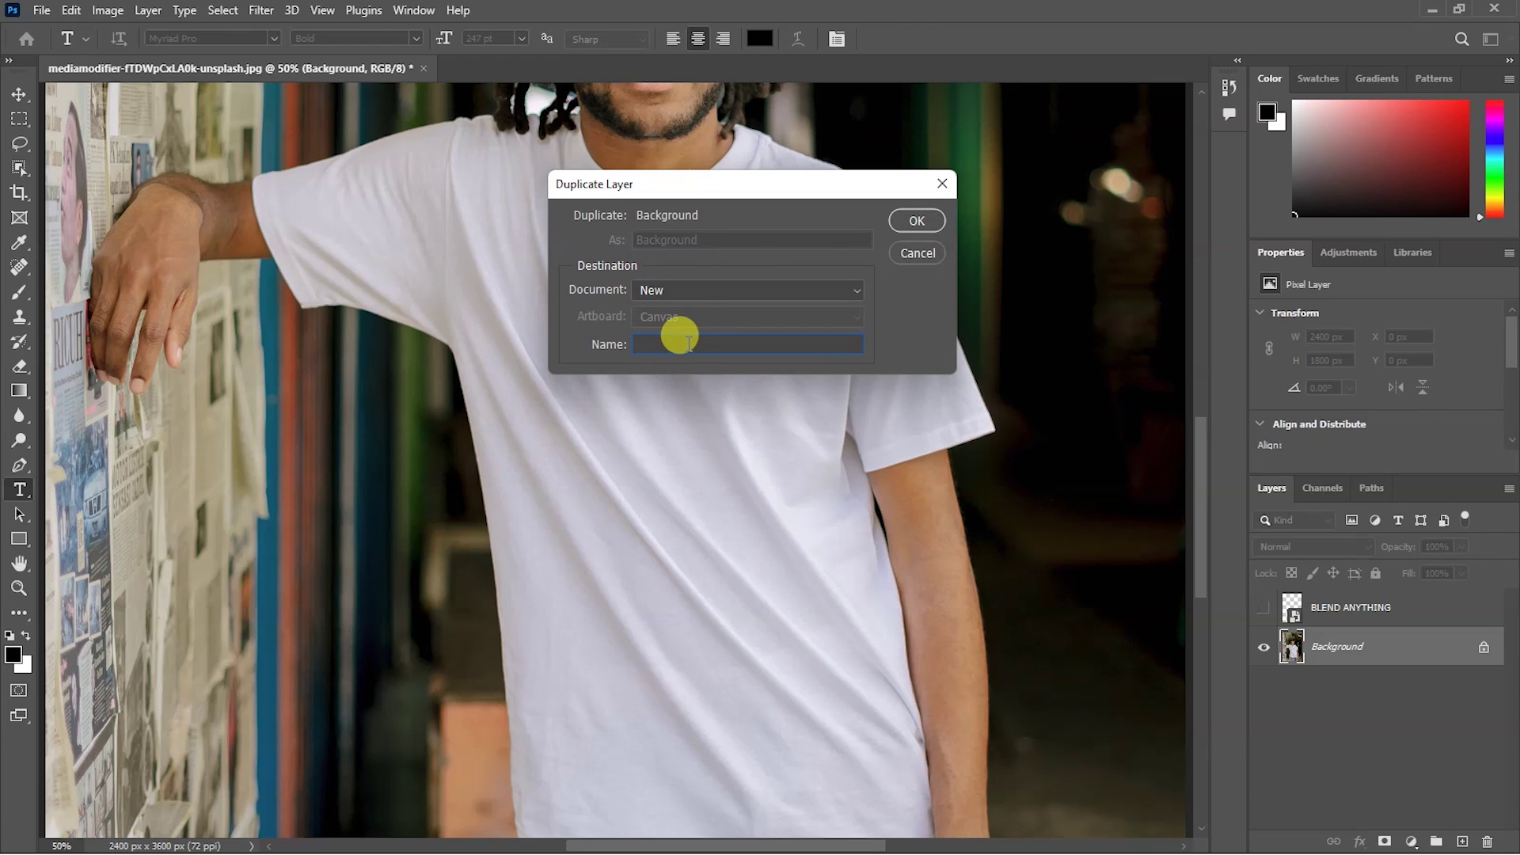
type("DUPE")
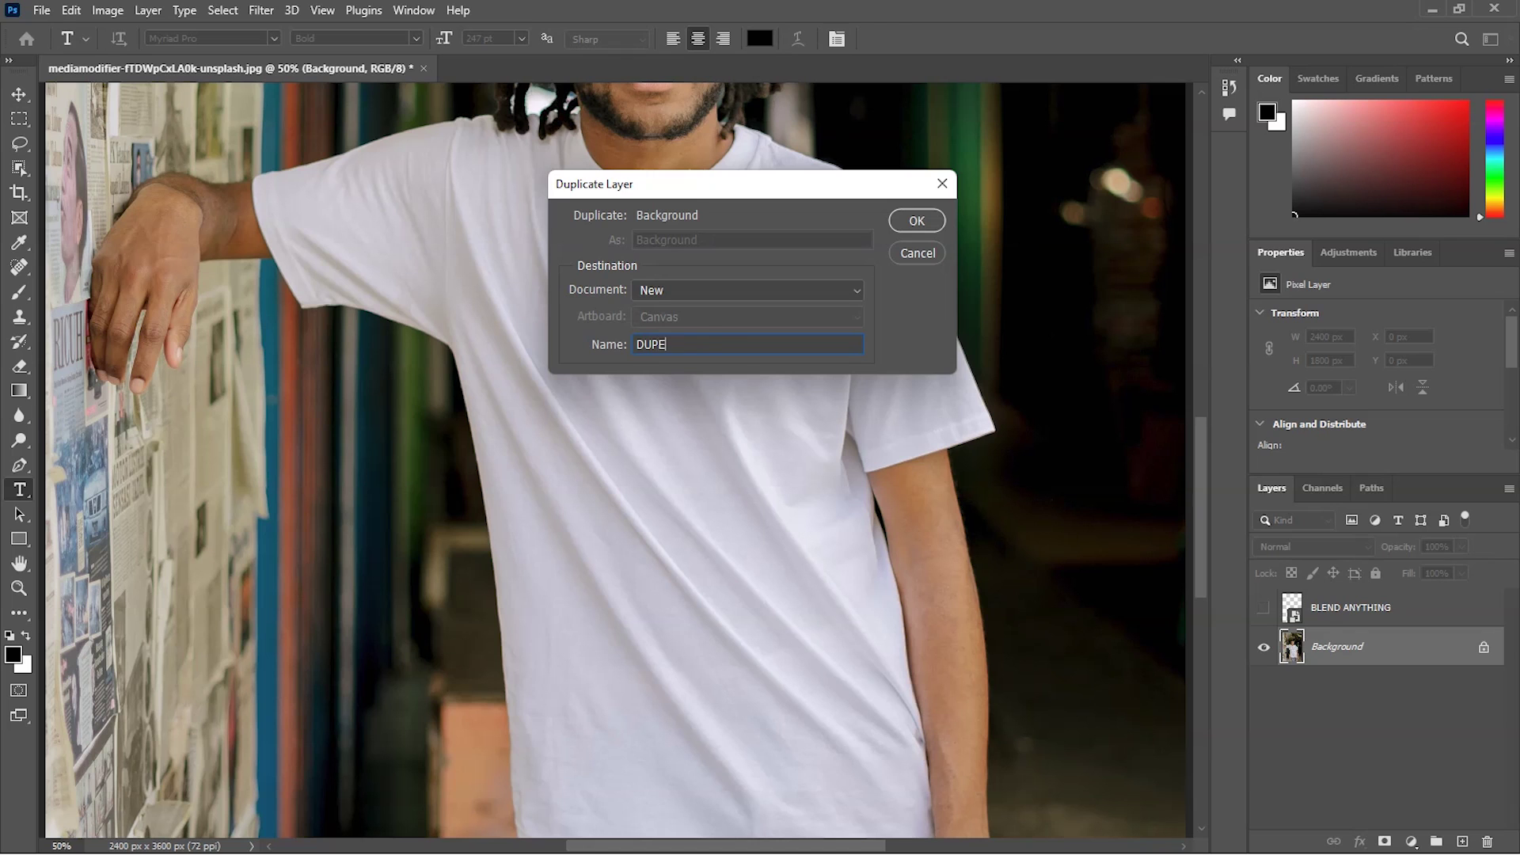
left_click(915, 219)
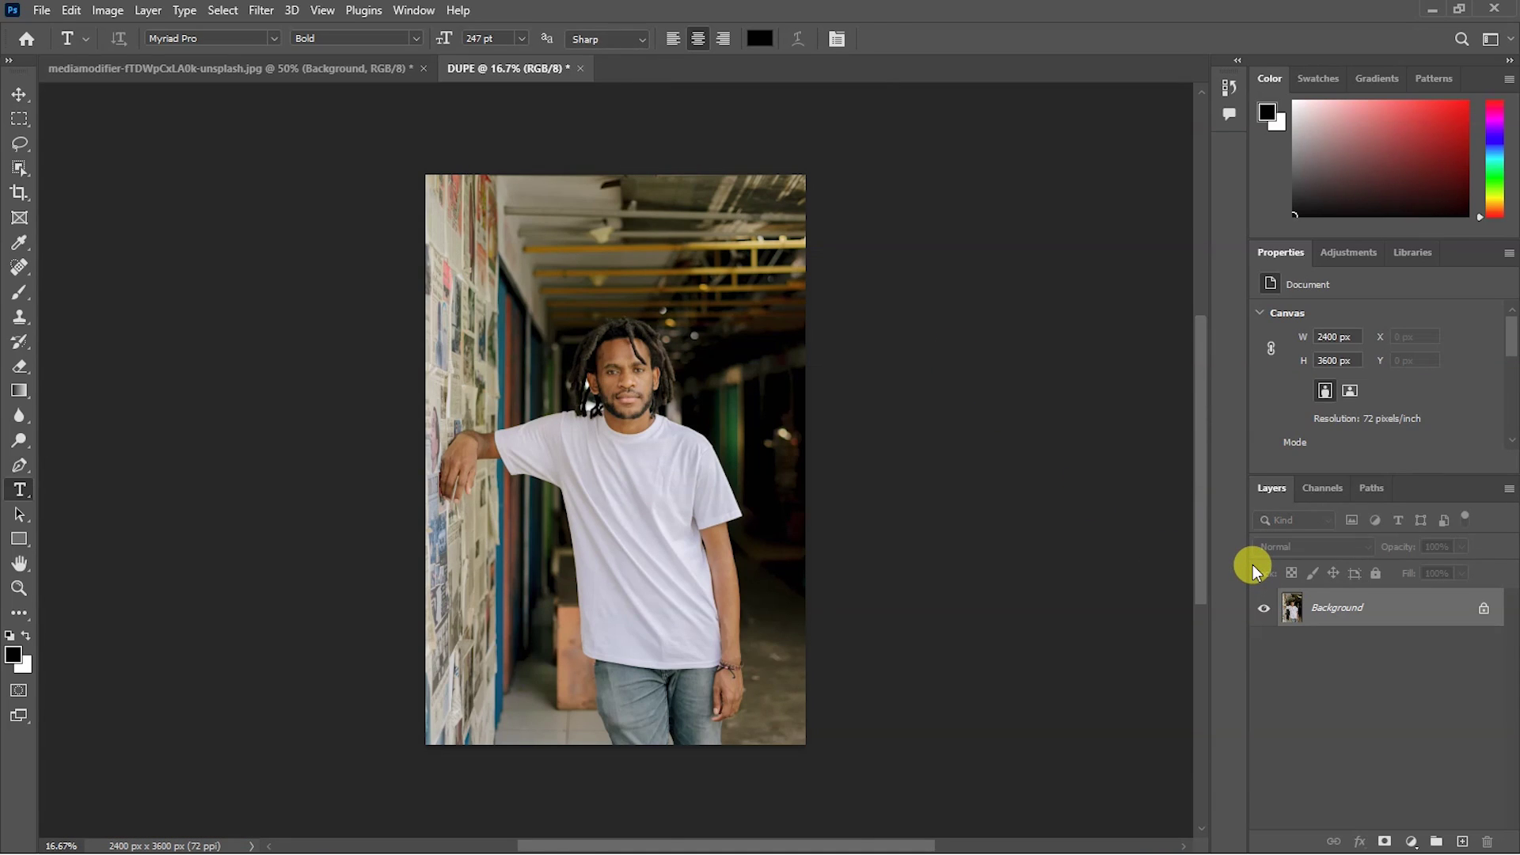
Step: Desaturate the DUPE image
key("ctrl+0")
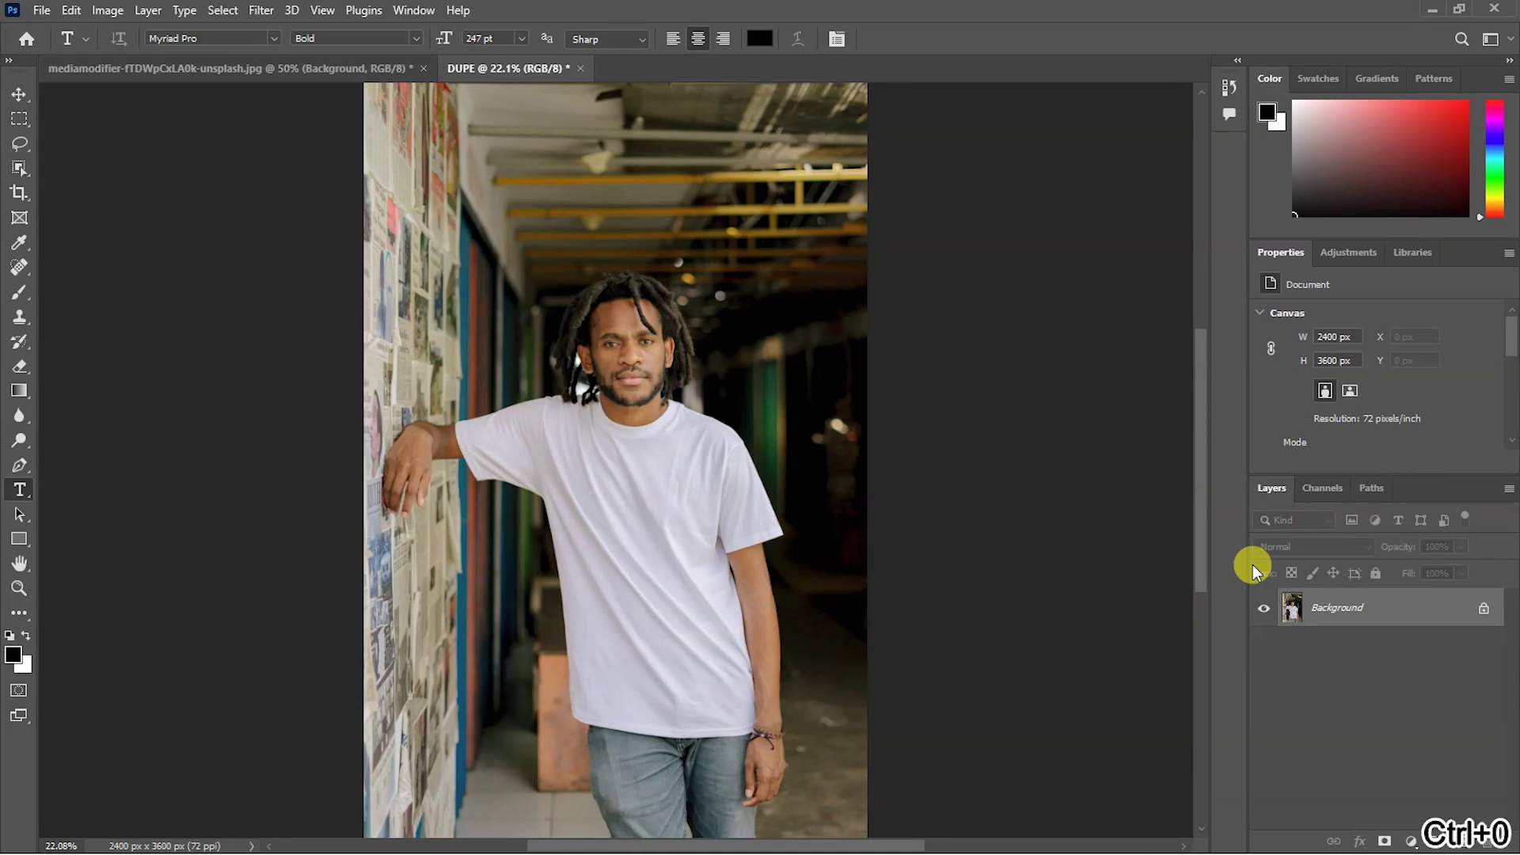
left_click(105, 10)
mouse_move(197, 59)
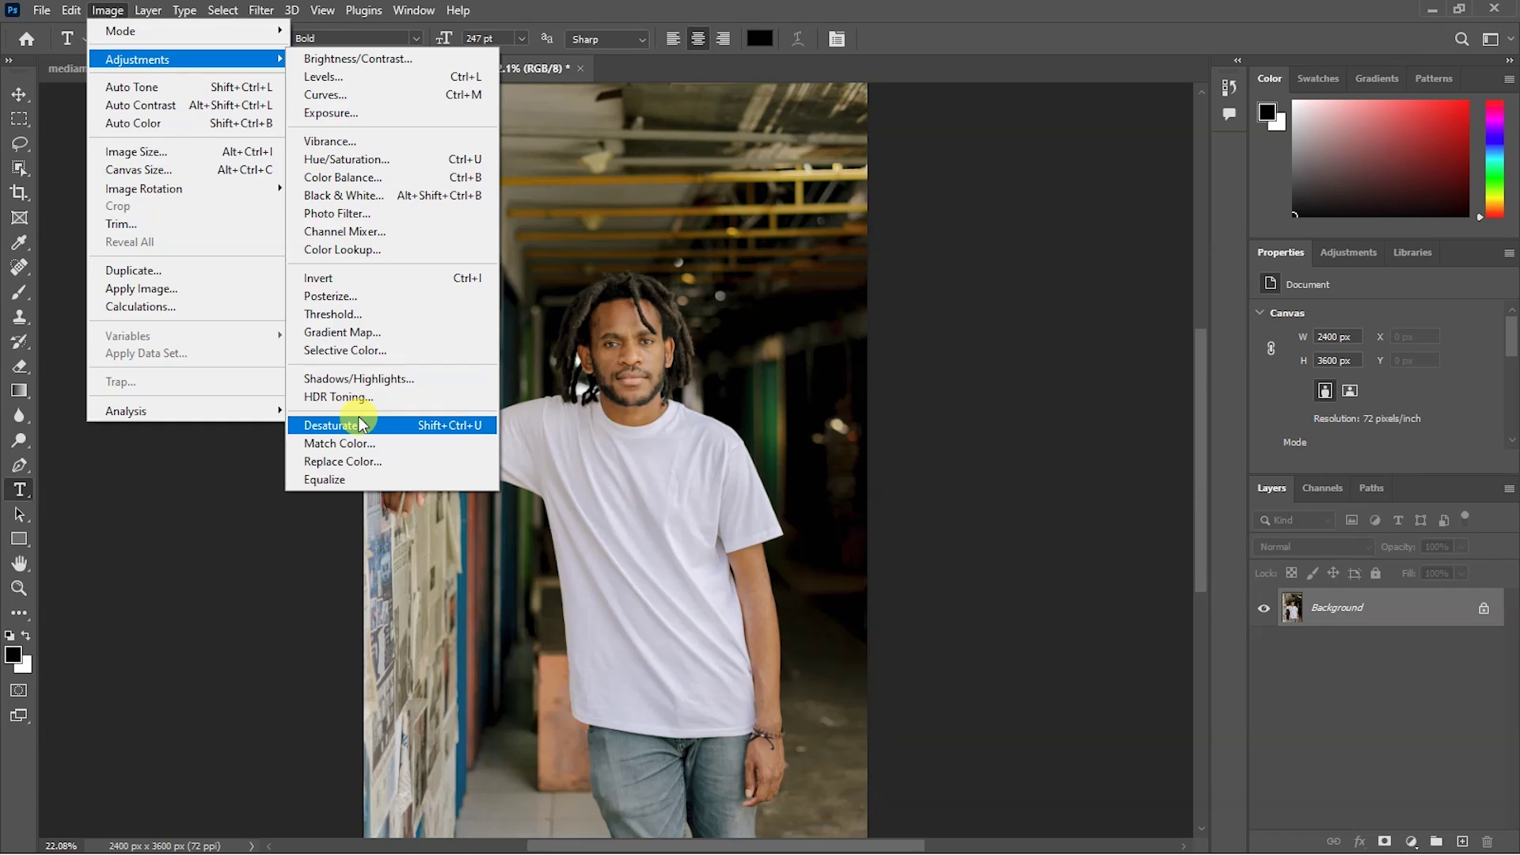
left_click(331, 425)
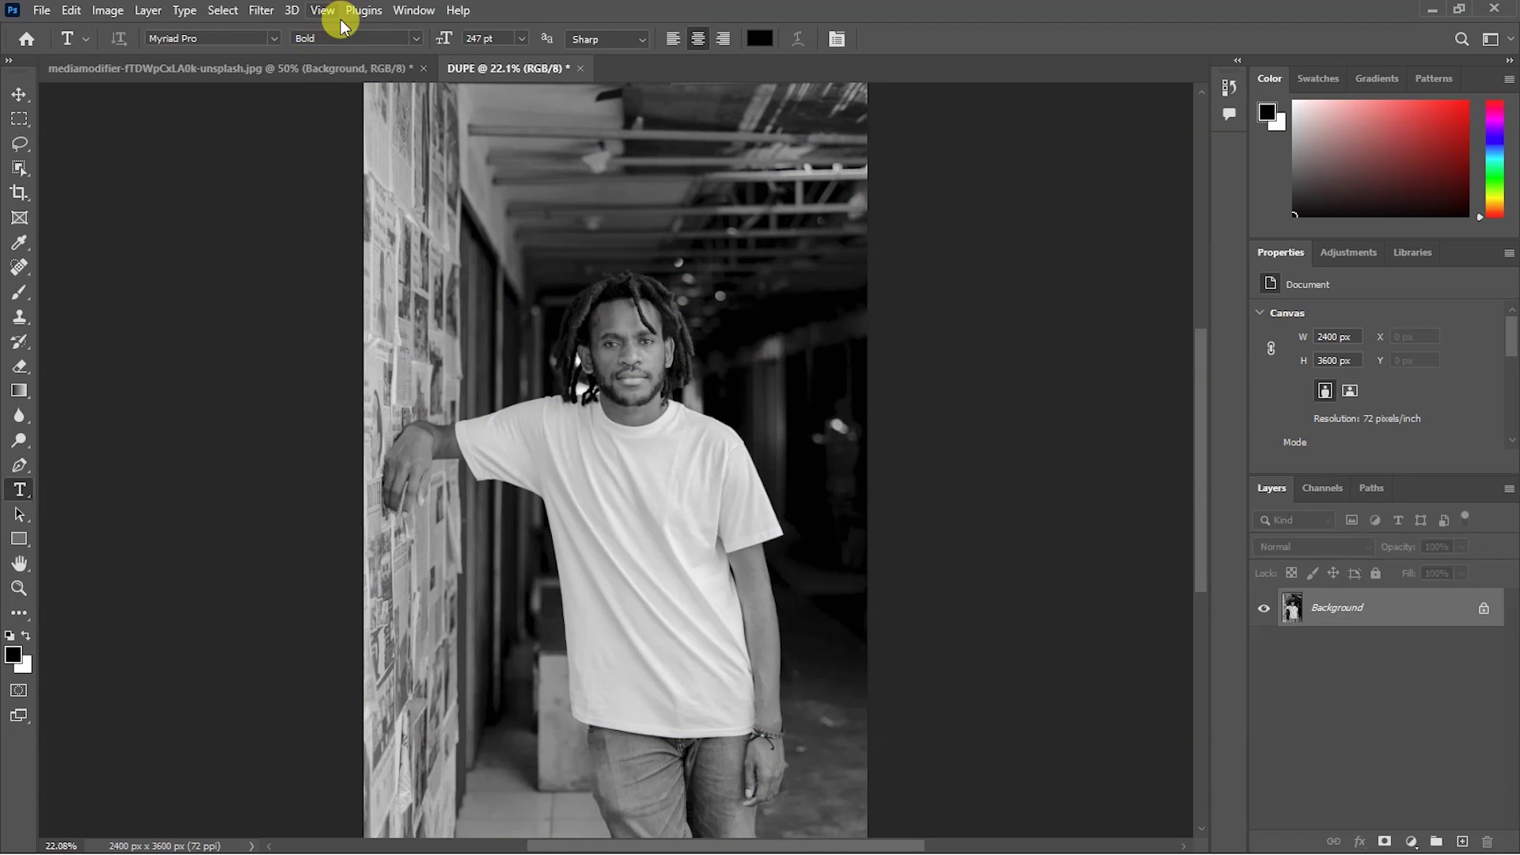
Step: Apply a Gaussian Blur with a radius of 5.2 pixels to the DUPE image
left_click(261, 11)
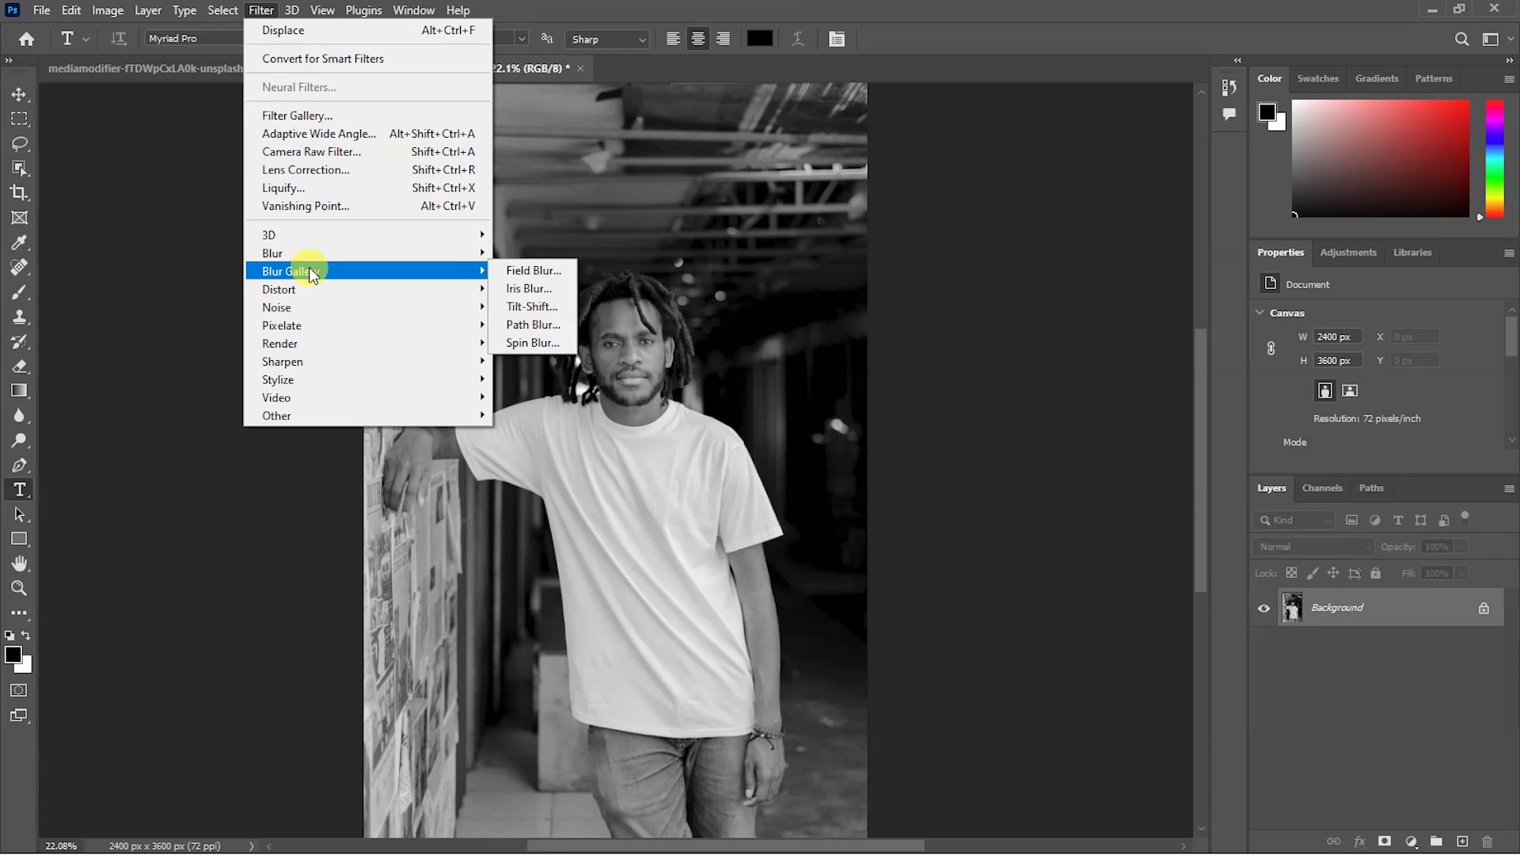
mouse_move(307, 252)
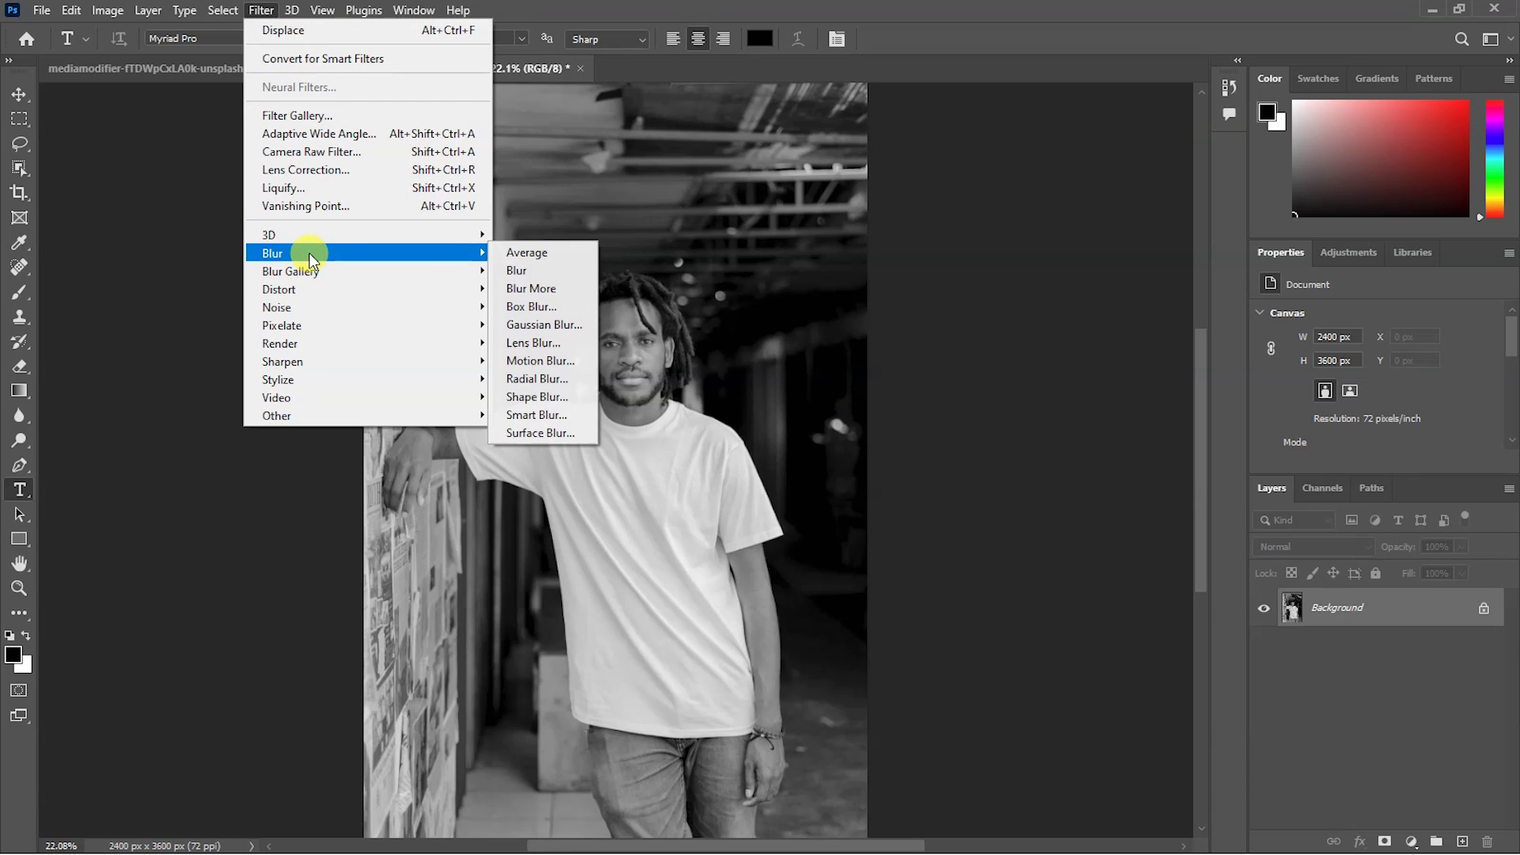
left_click(546, 325)
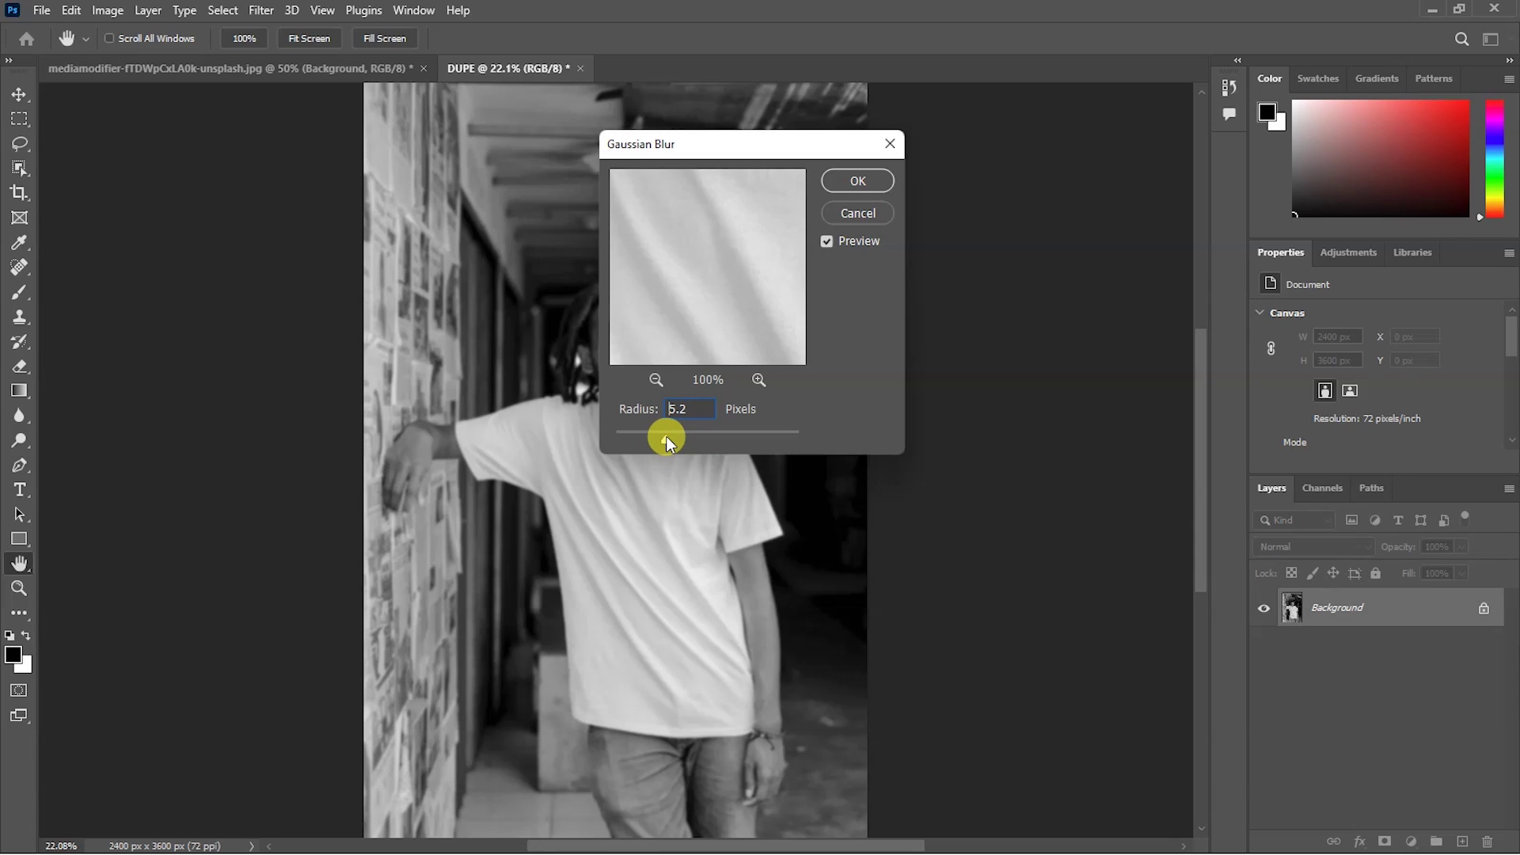
left_click(855, 181)
key("t")
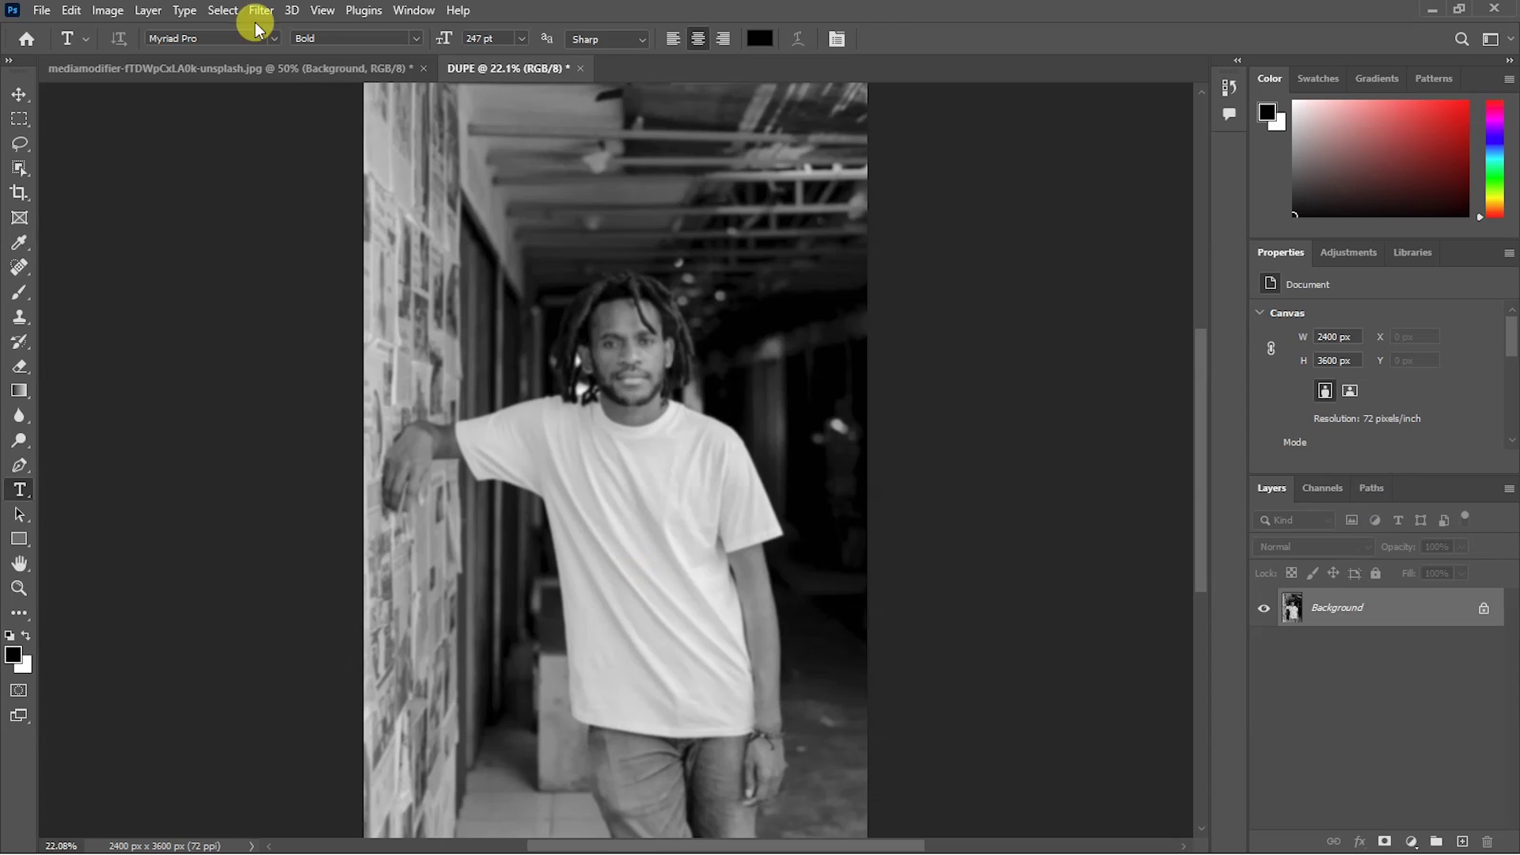
Step: Close the DUPE document, saving its changes under its current name
left_click(581, 71)
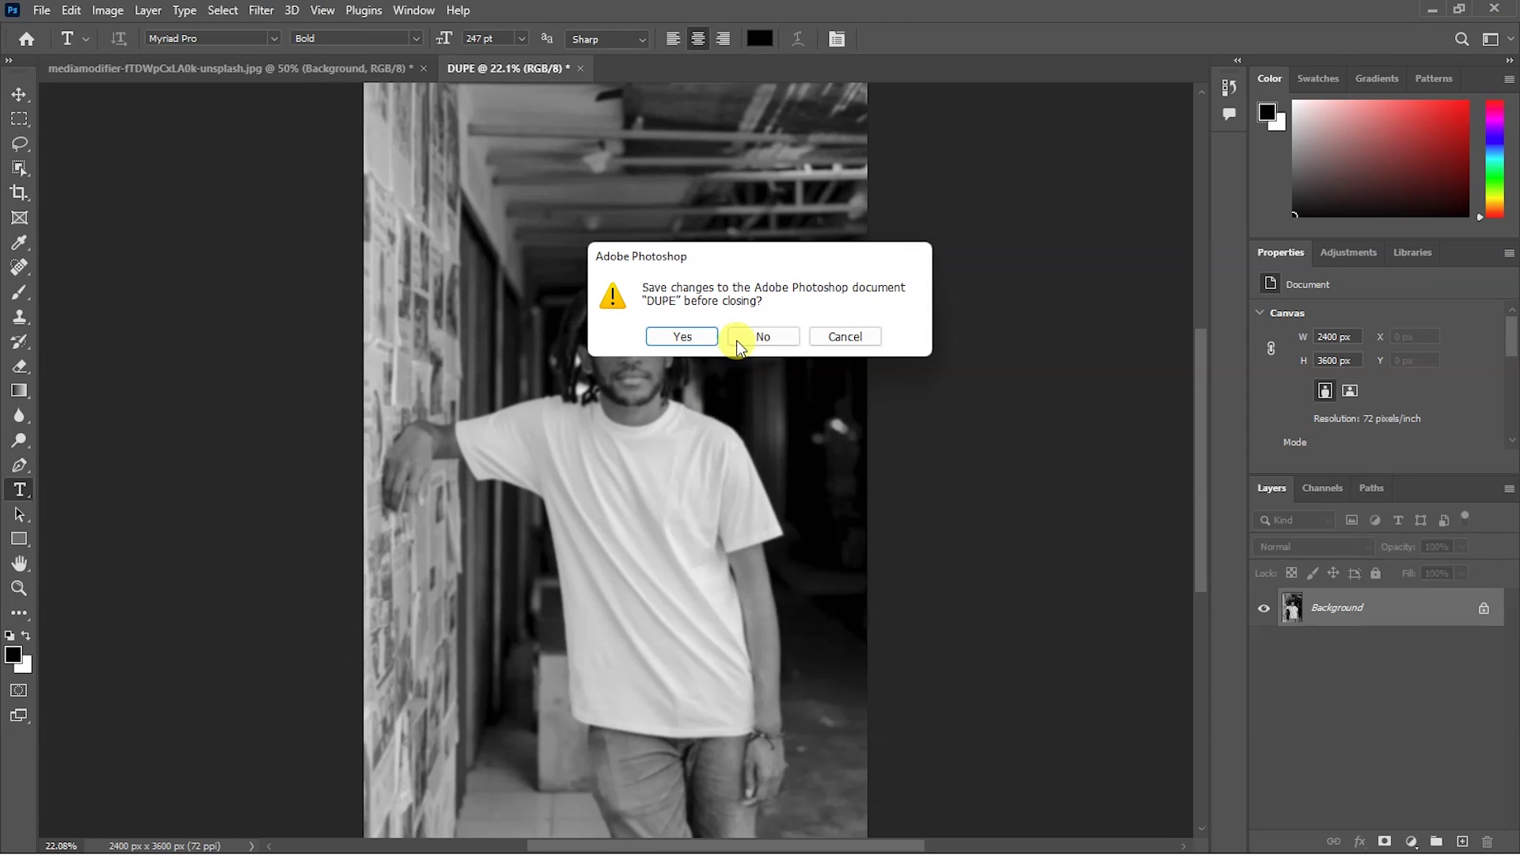
left_click(685, 336)
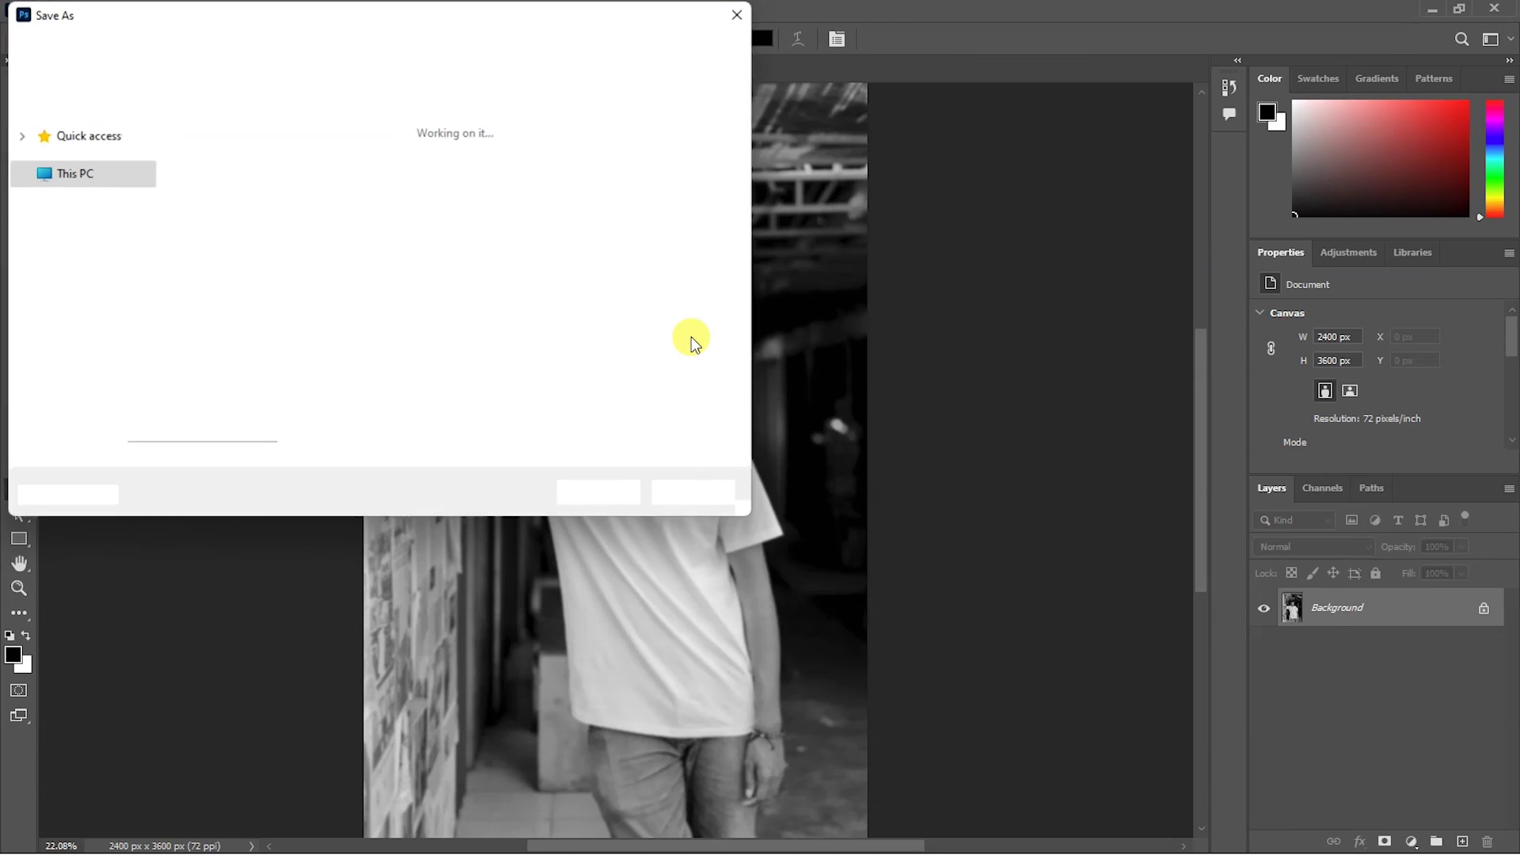
left_click(593, 494)
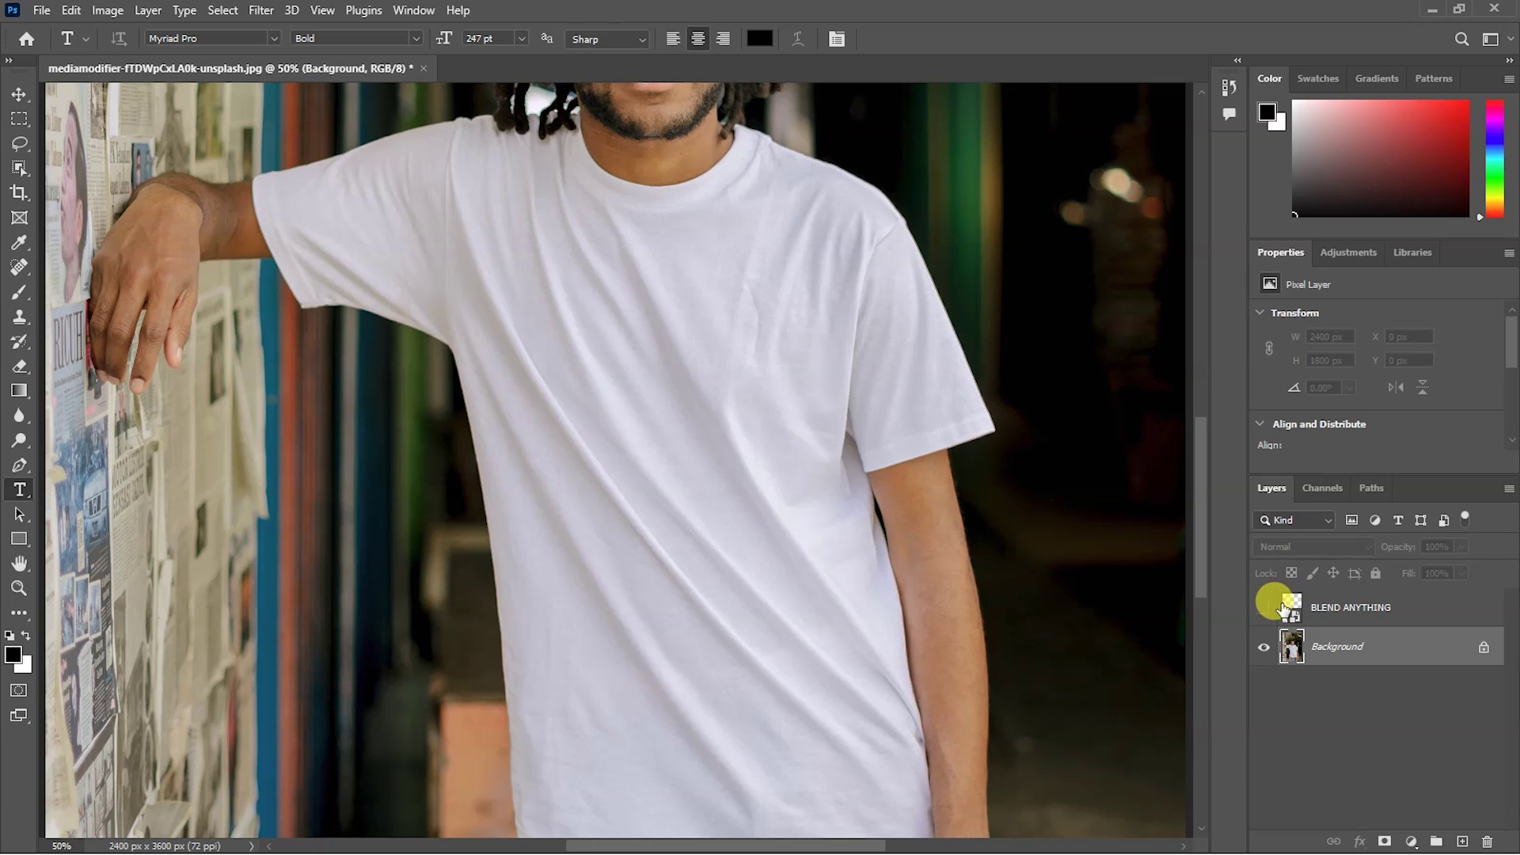
Step: Show the BLEND ANYTHING layer and apply Displace at 20 horizontal and 20 vertical scale, Stretch To Fit and Repeat Edge Pixels, using the DUPE file as map
left_click(1266, 608)
scroll(807, 435, "up", 3)
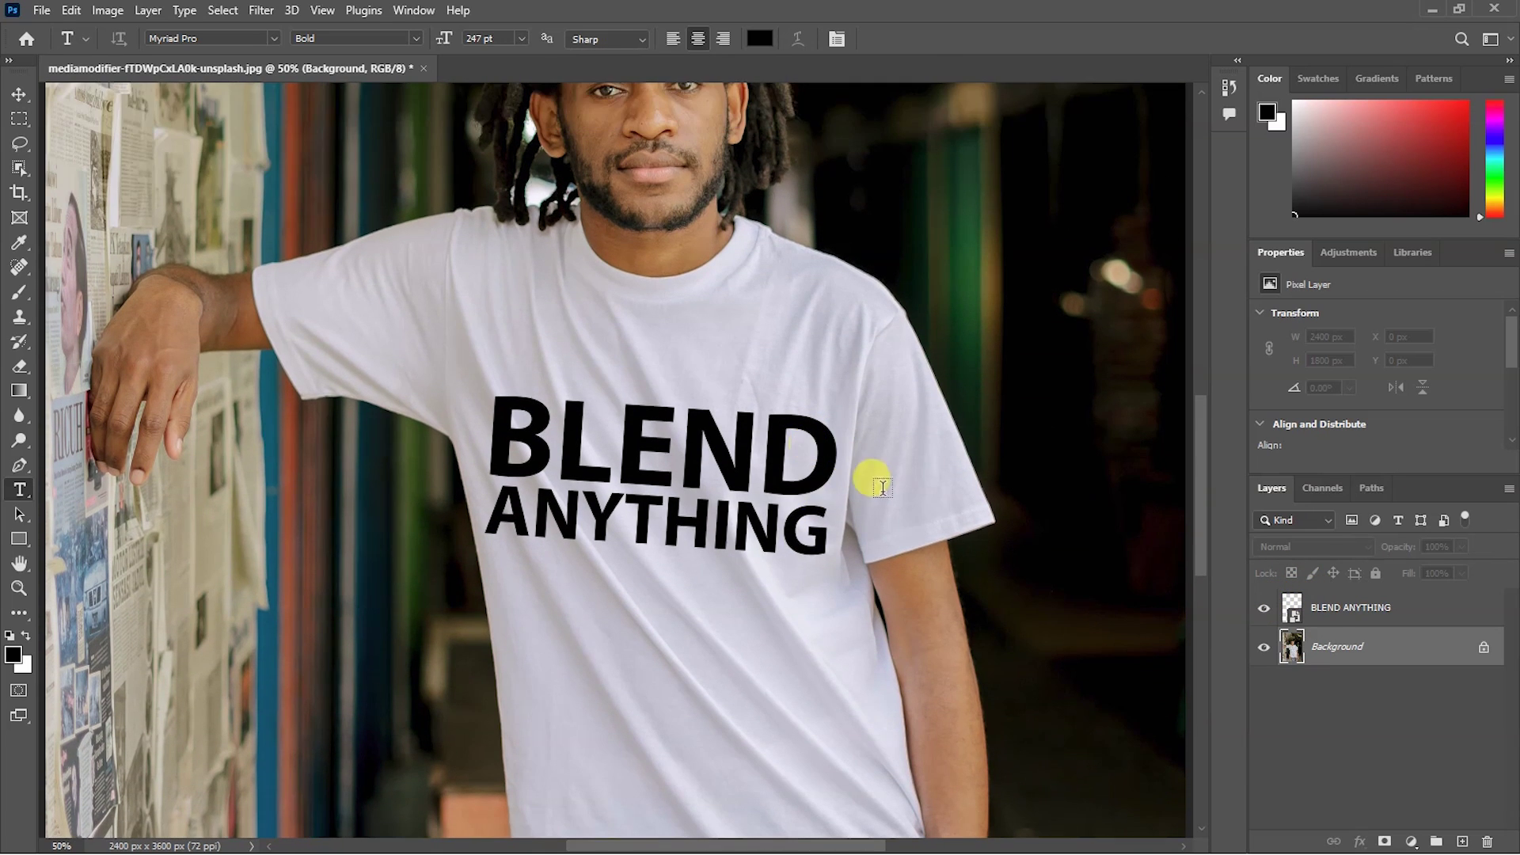
left_click(1391, 608)
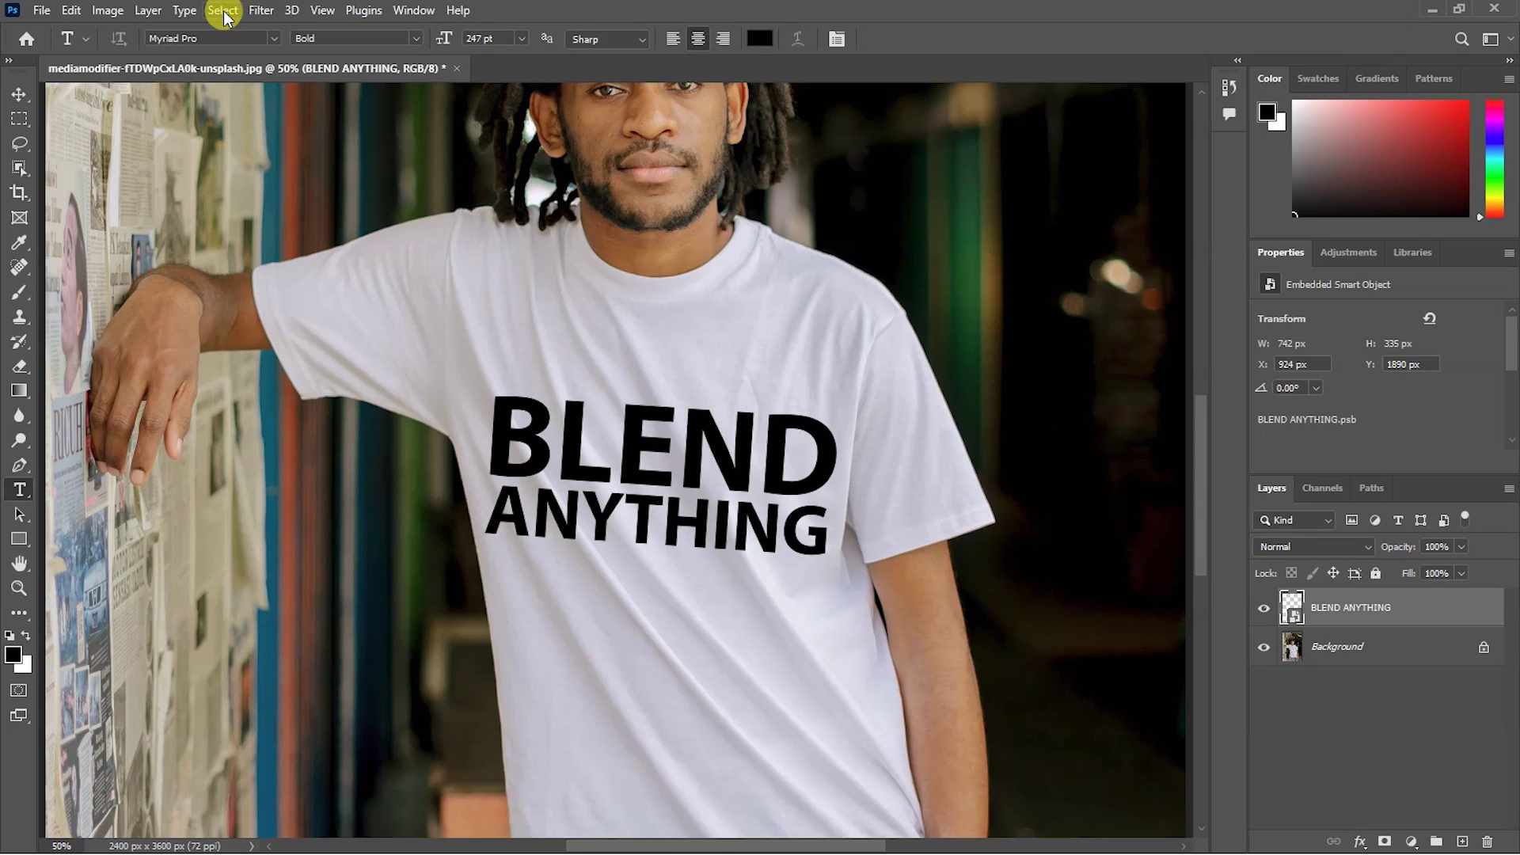
left_click(260, 11)
mouse_move(331, 292)
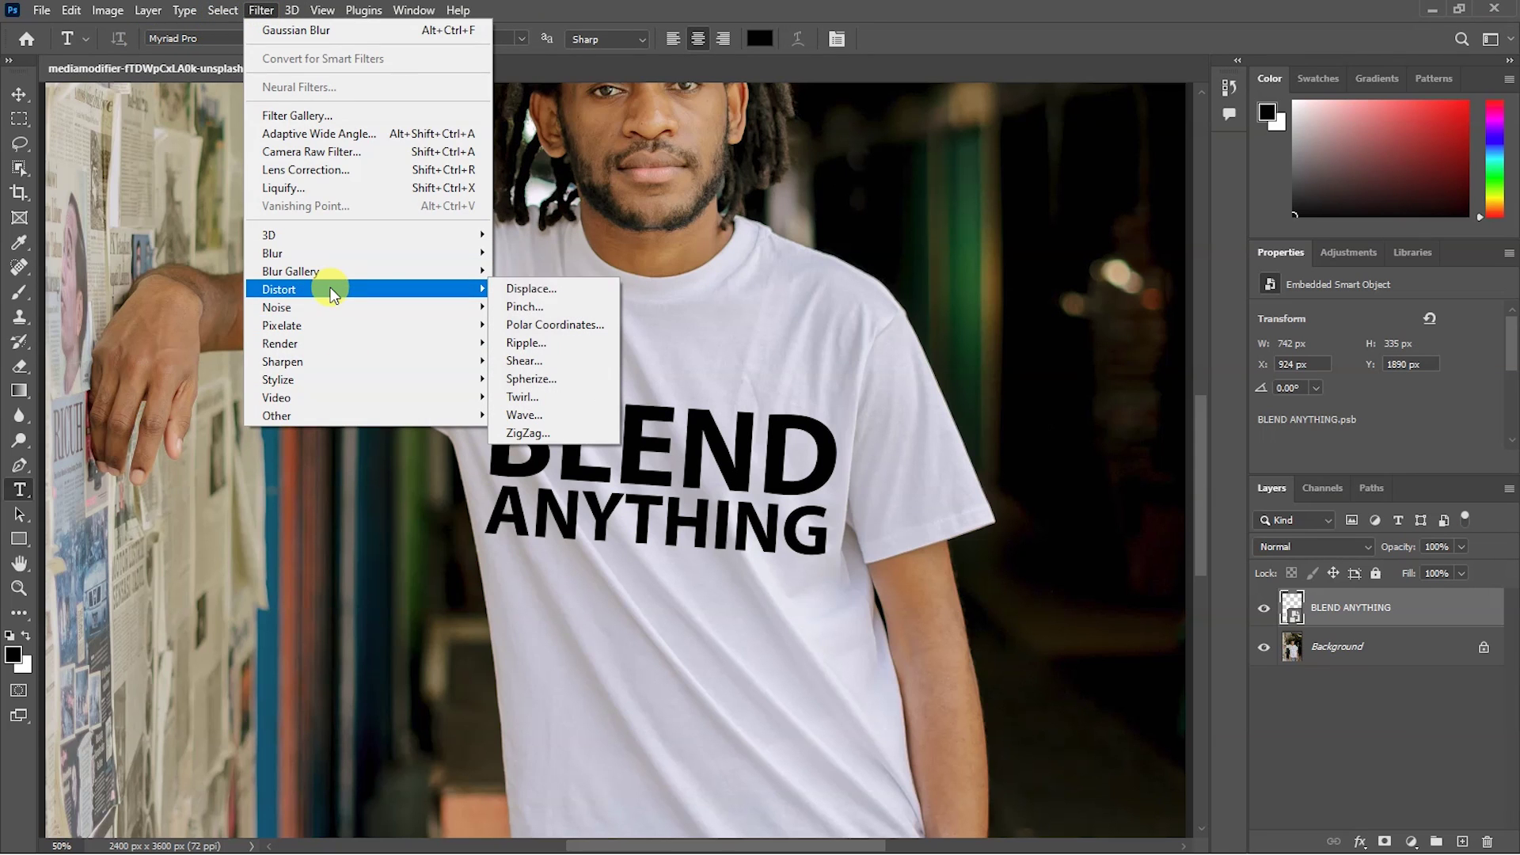
left_click(531, 289)
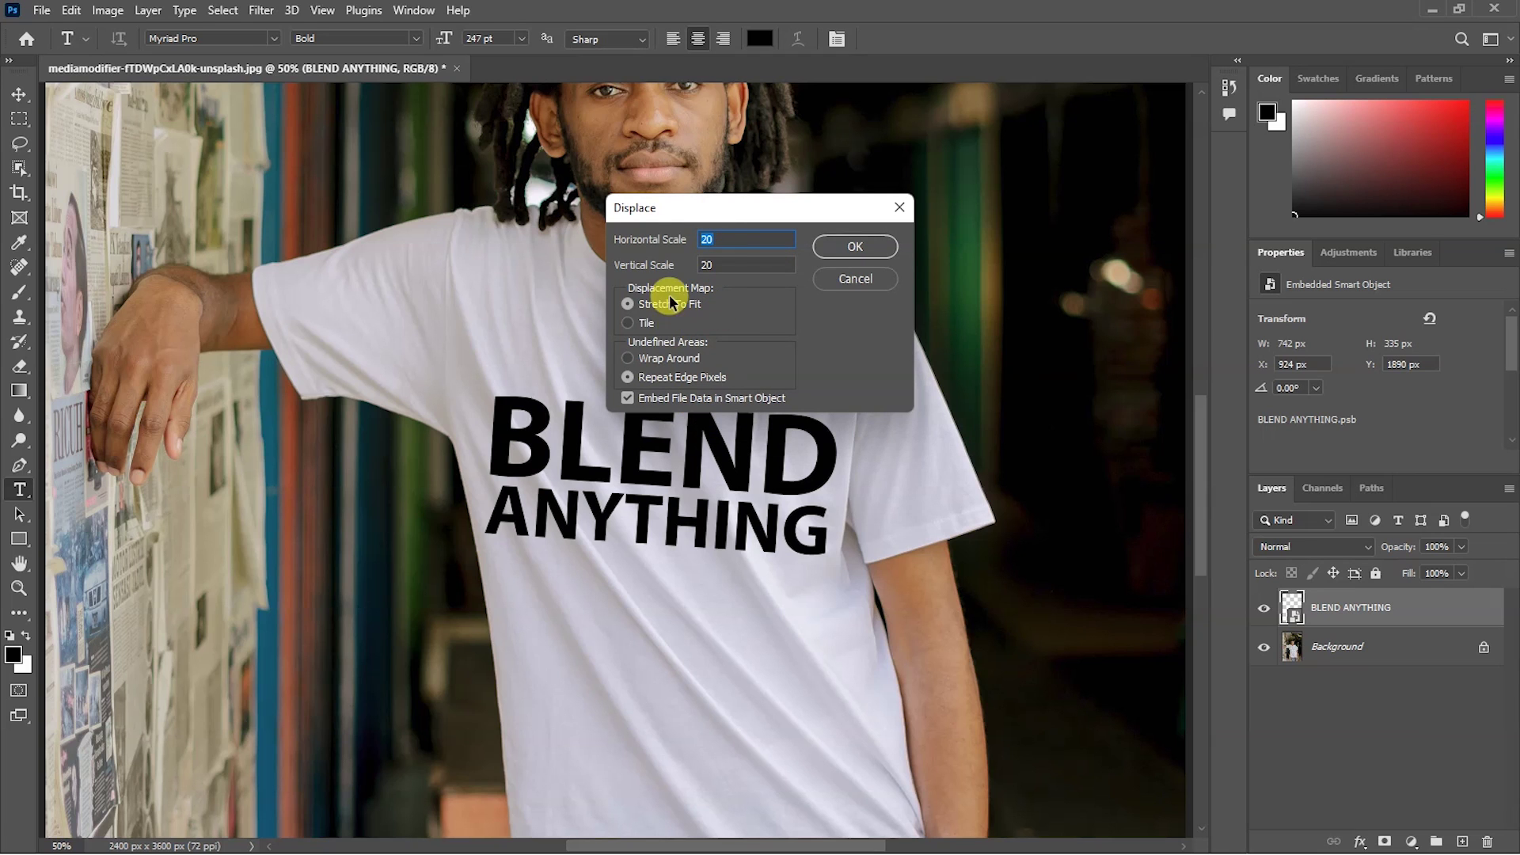
left_click(843, 250)
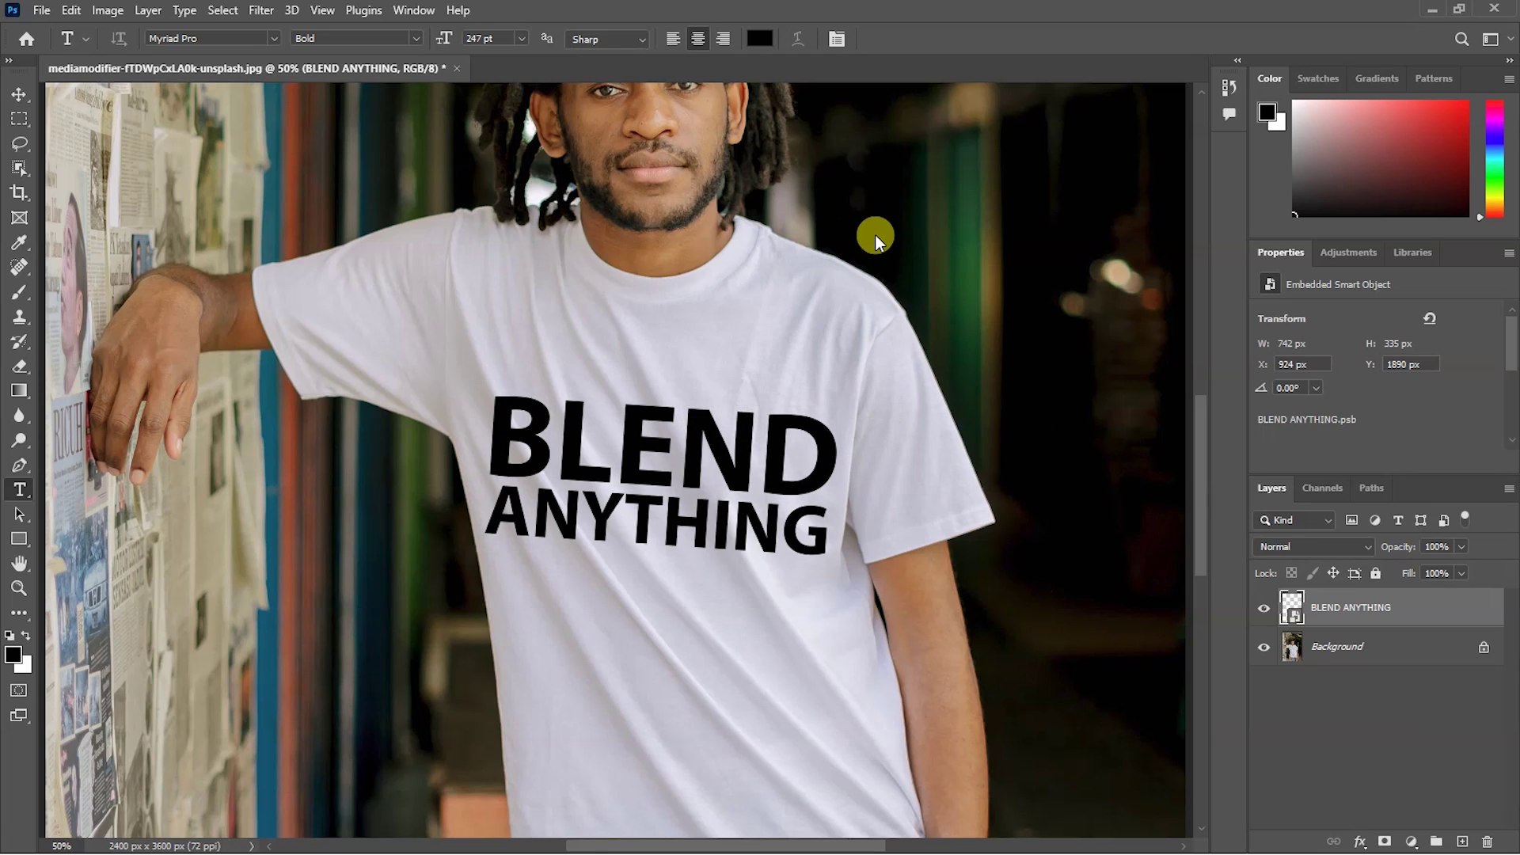
left_click(621, 424)
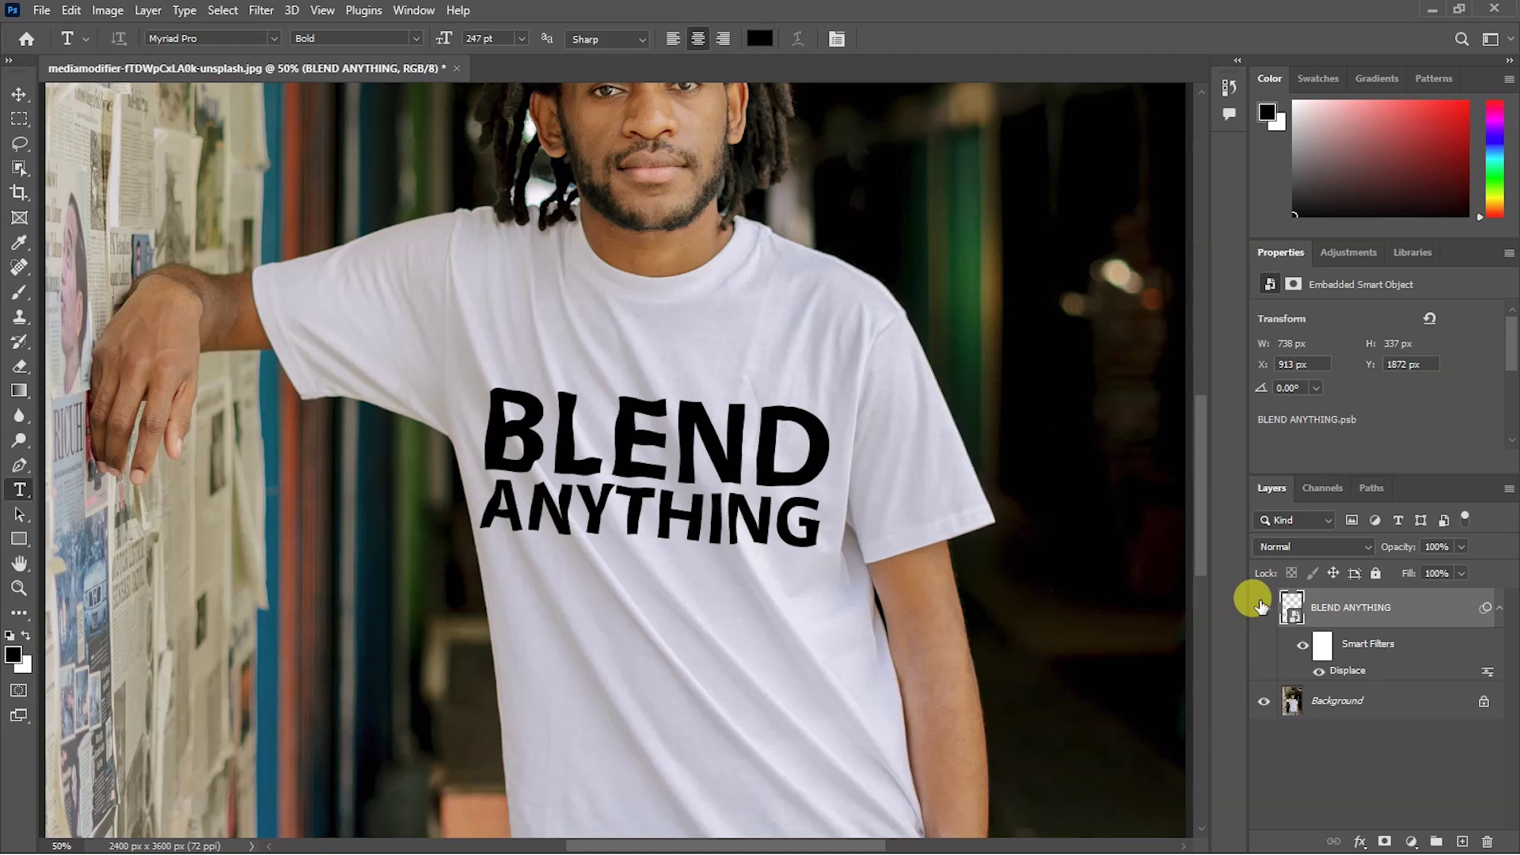
Step: Compare the BLEND ANYTHING text with and without its smart filters by toggling their visibility
left_click(1303, 645)
left_click(1303, 646)
left_click(1303, 646)
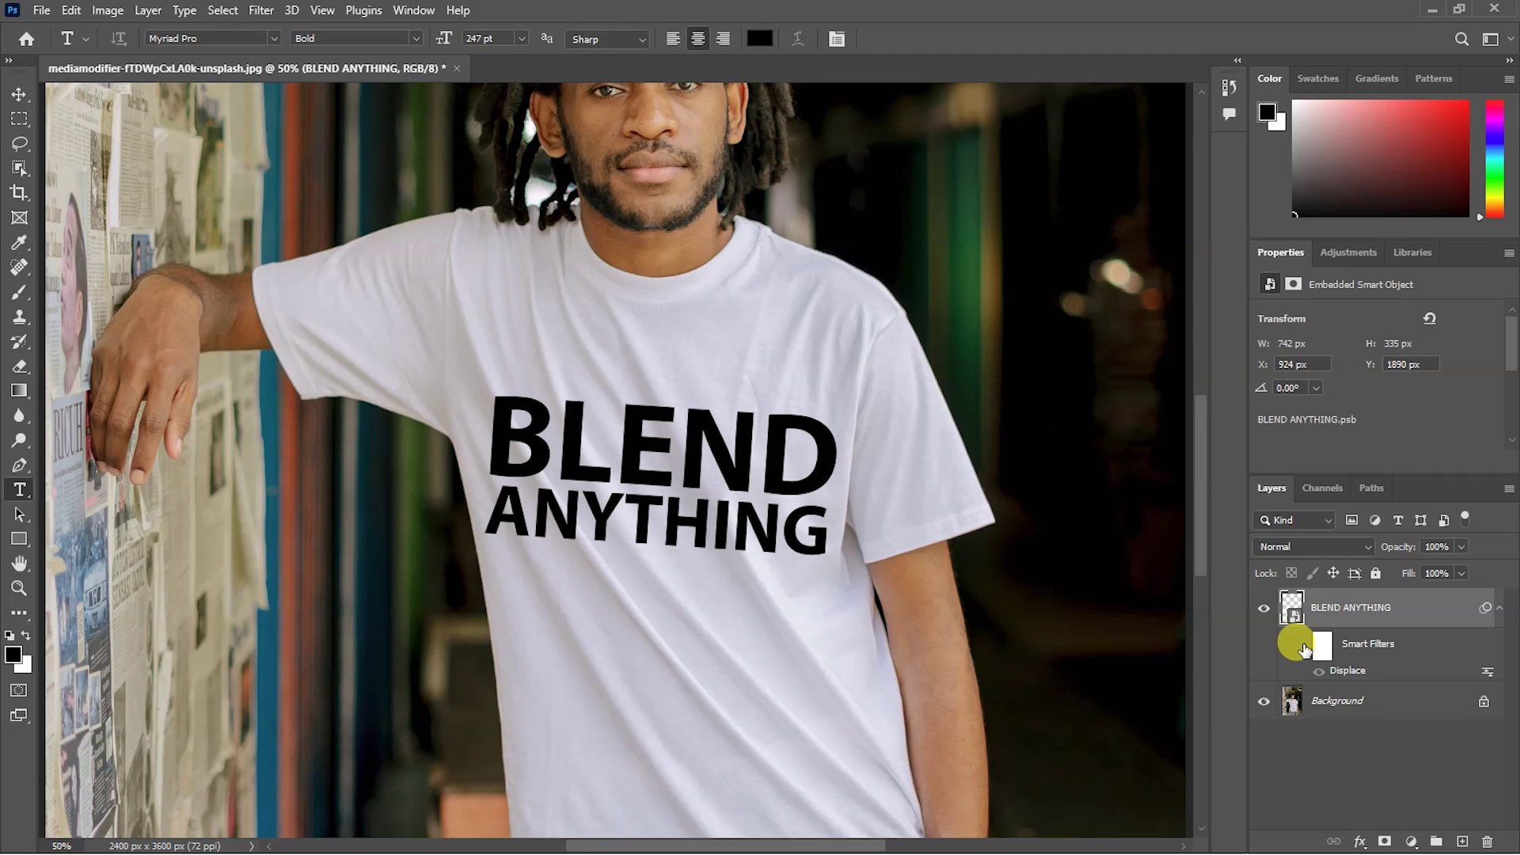
left_click(1303, 646)
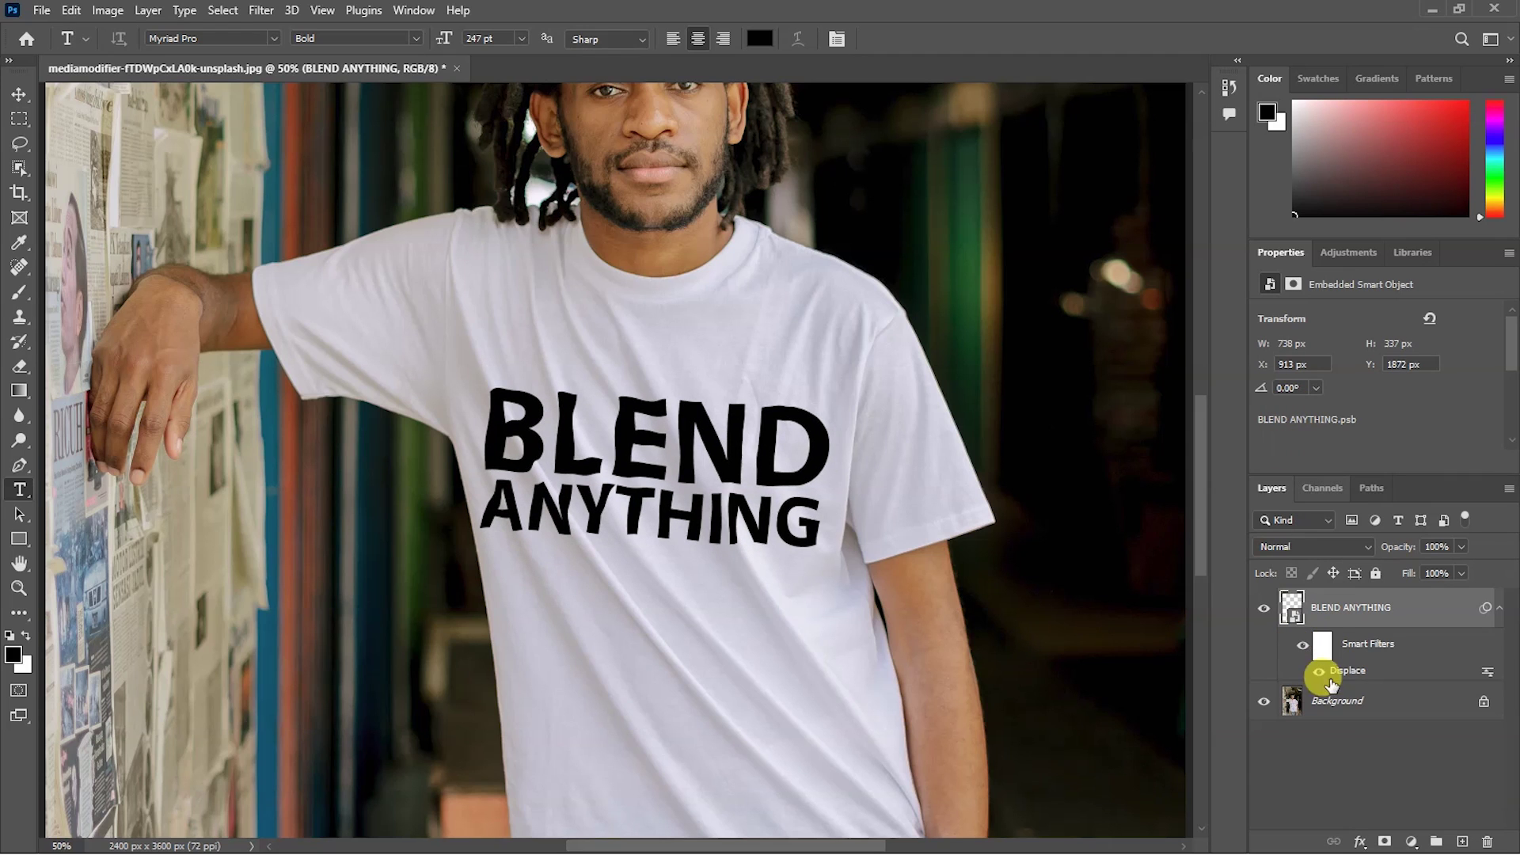
Step: In the BLEND ANYTHING layer's Blend If options, raise the Underlying Layer black slider slightly and set its white slider to 243
right_click(1338, 611)
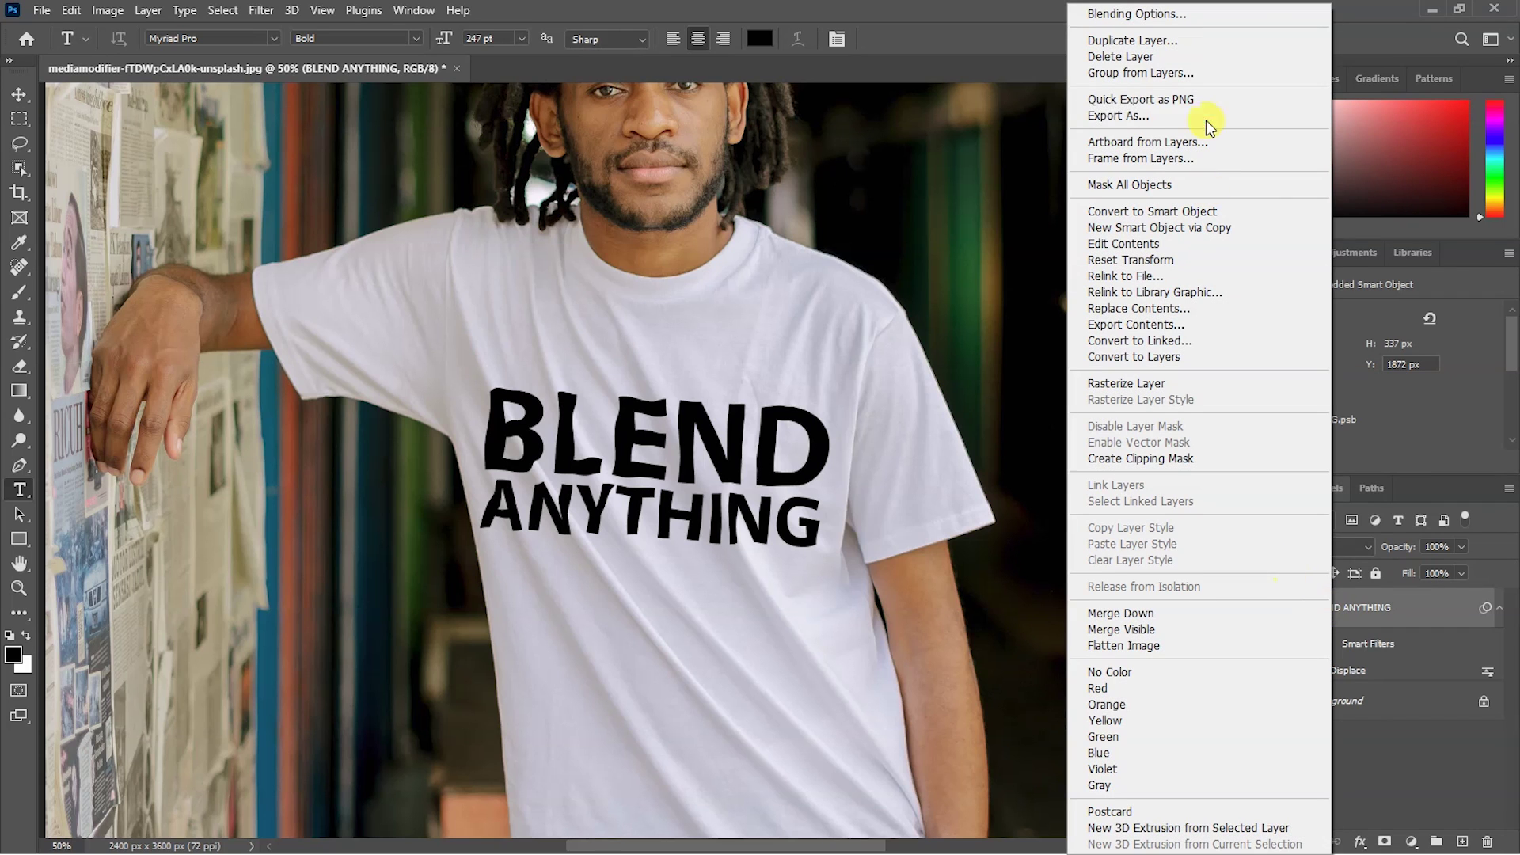
left_click(1187, 12)
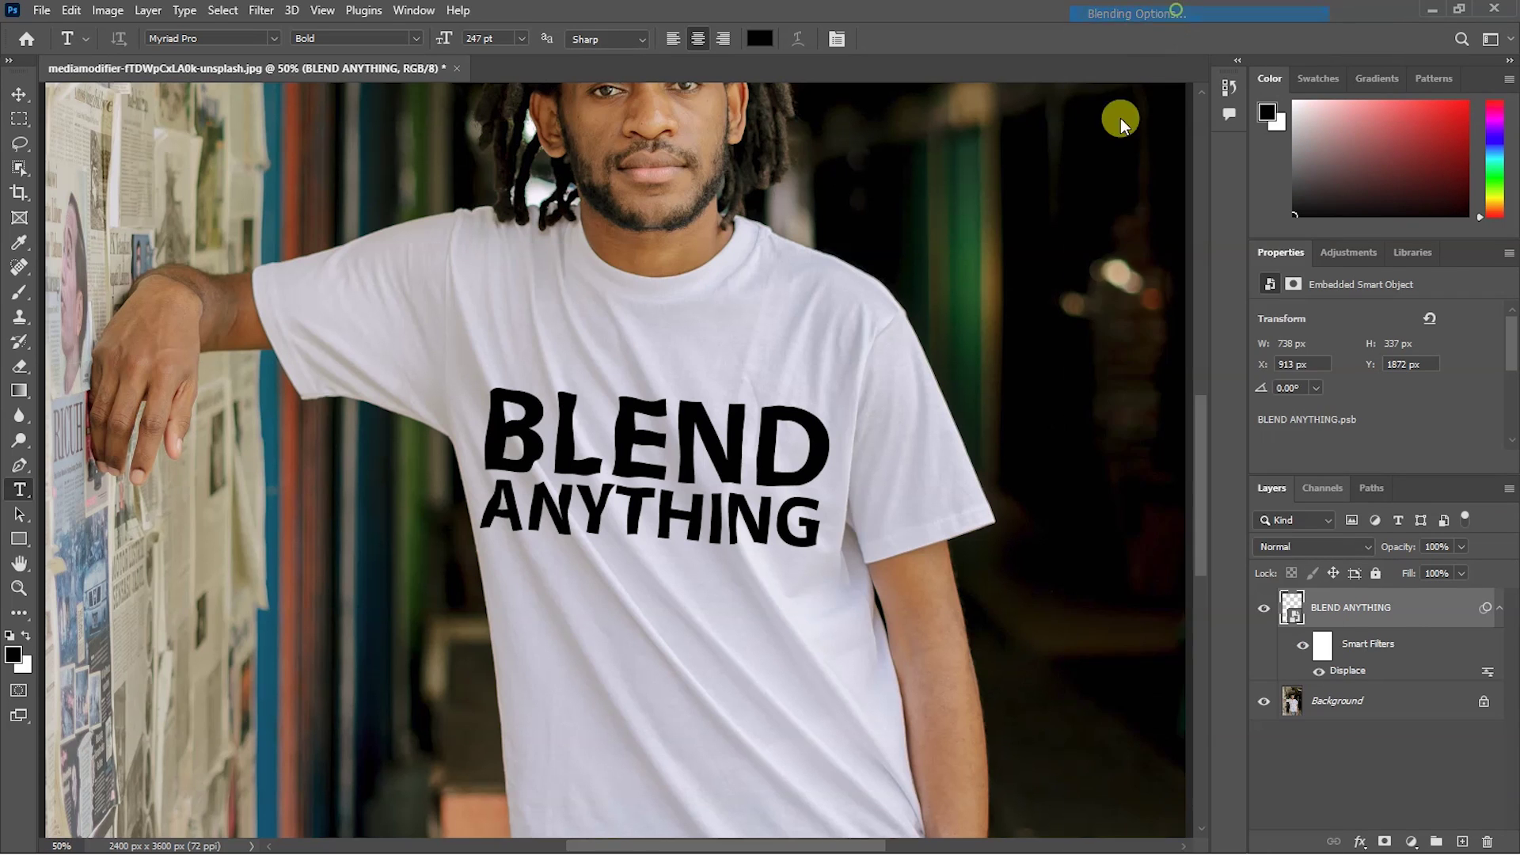
left_click_drag(749, 182, 1047, 53)
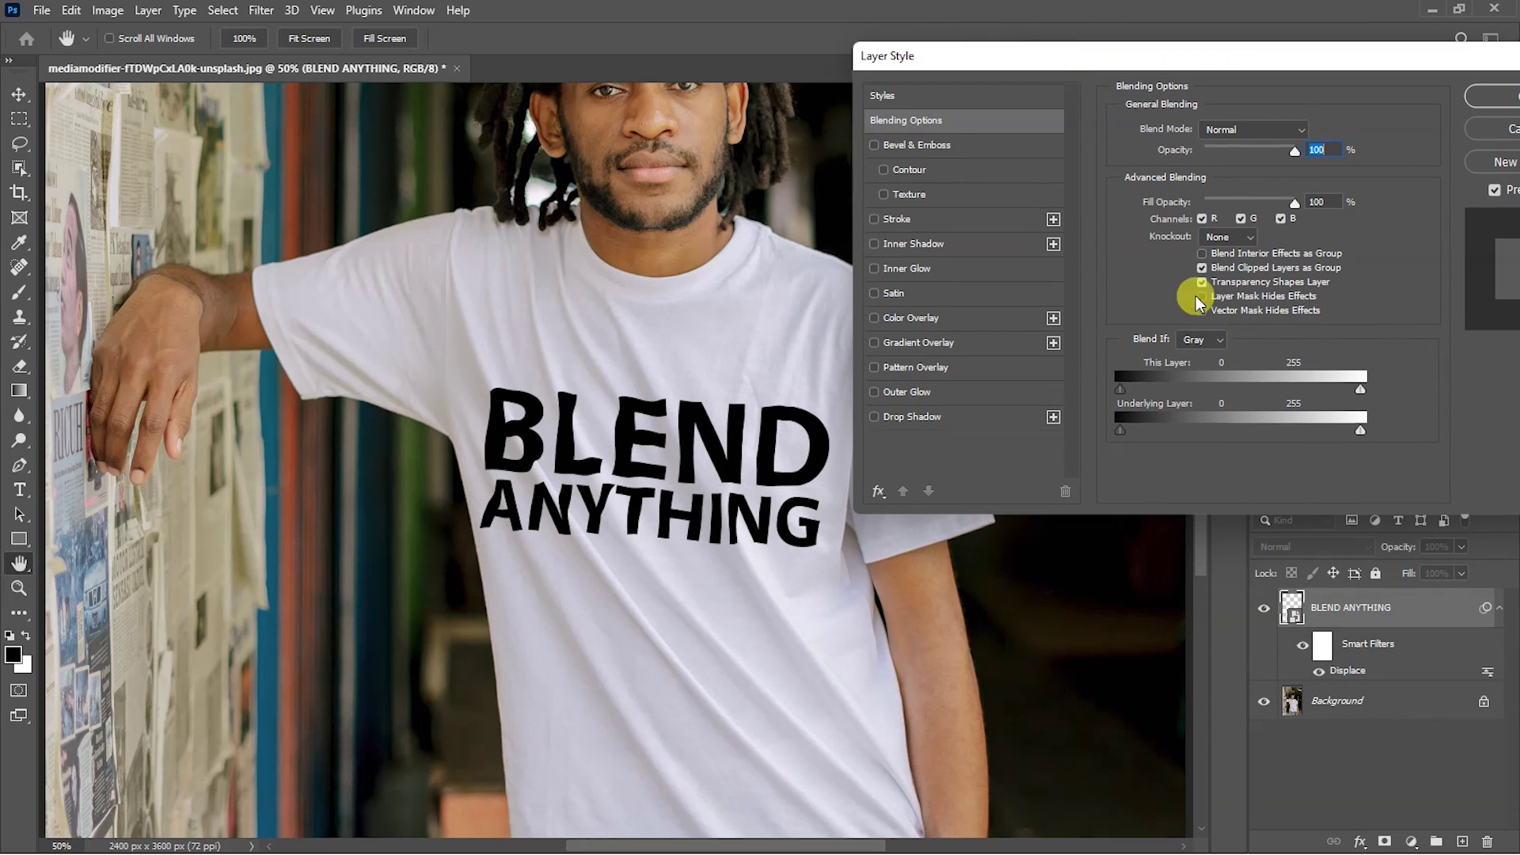
left_click_drag(1121, 426, 1171, 427)
mouse_move(1328, 429)
left_mouse_down()
mouse_move(1304, 430)
mouse_move(1332, 427)
left_mouse_up()
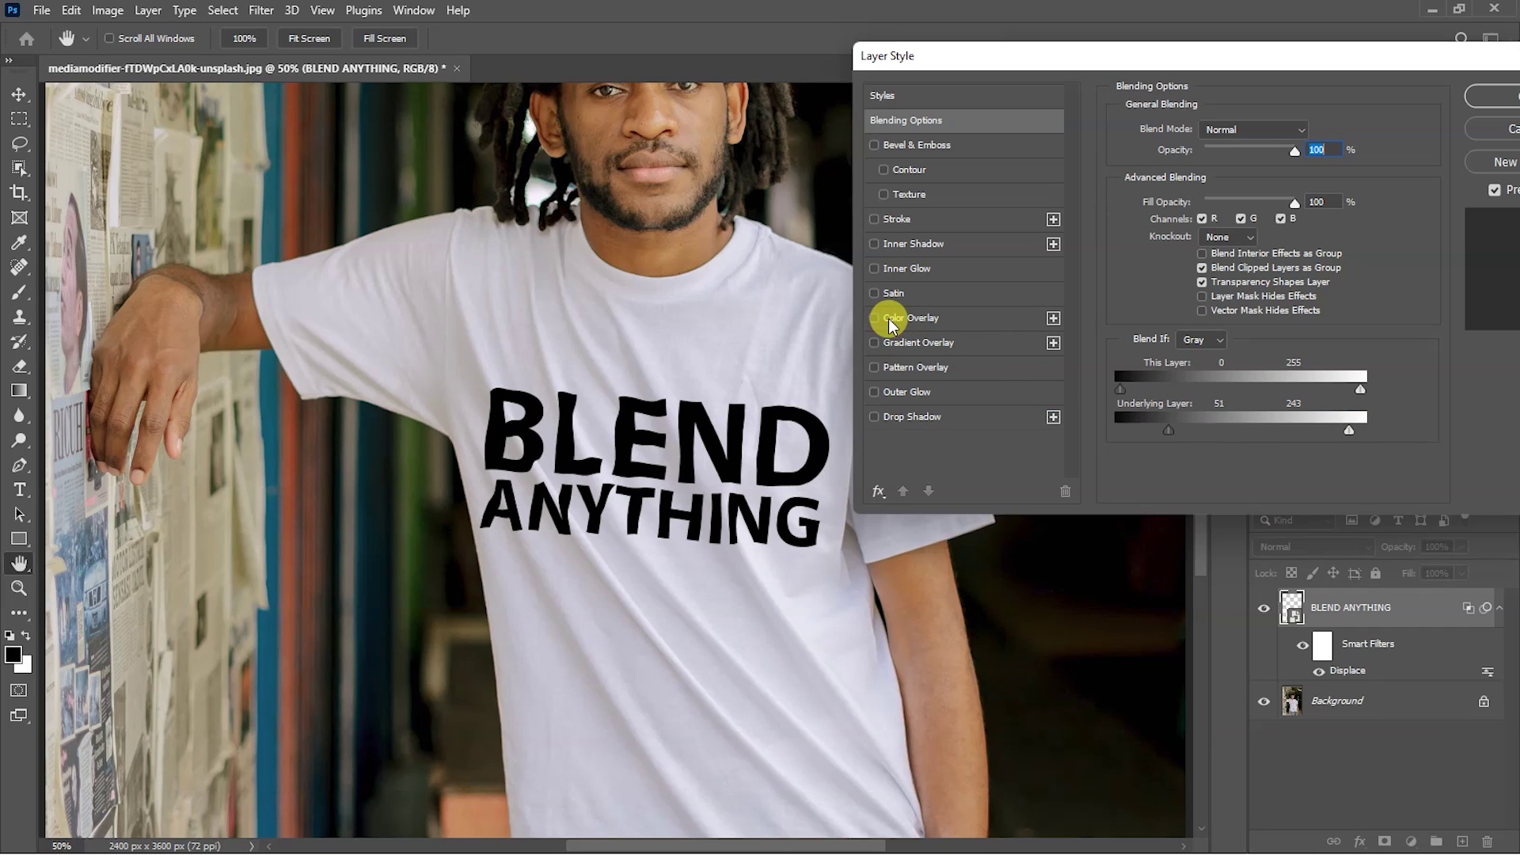
left_click_drag(1167, 429, 1137, 429)
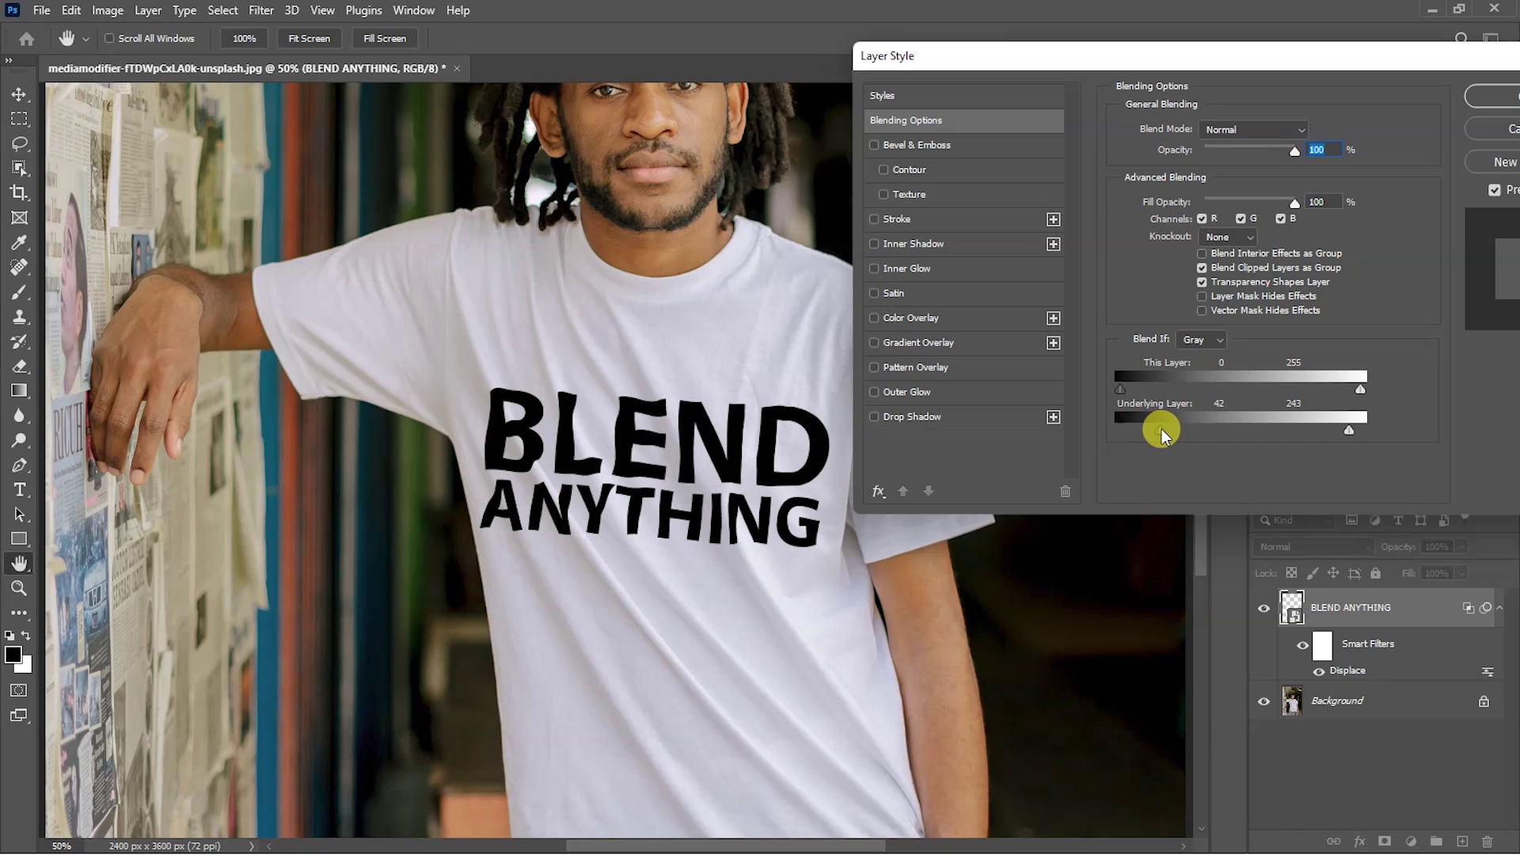
Step: Add a blue Color Overlay in Normal mode at 89% opacity to the BLEND ANYTHING layer and apply the layer style
left_click(895, 317)
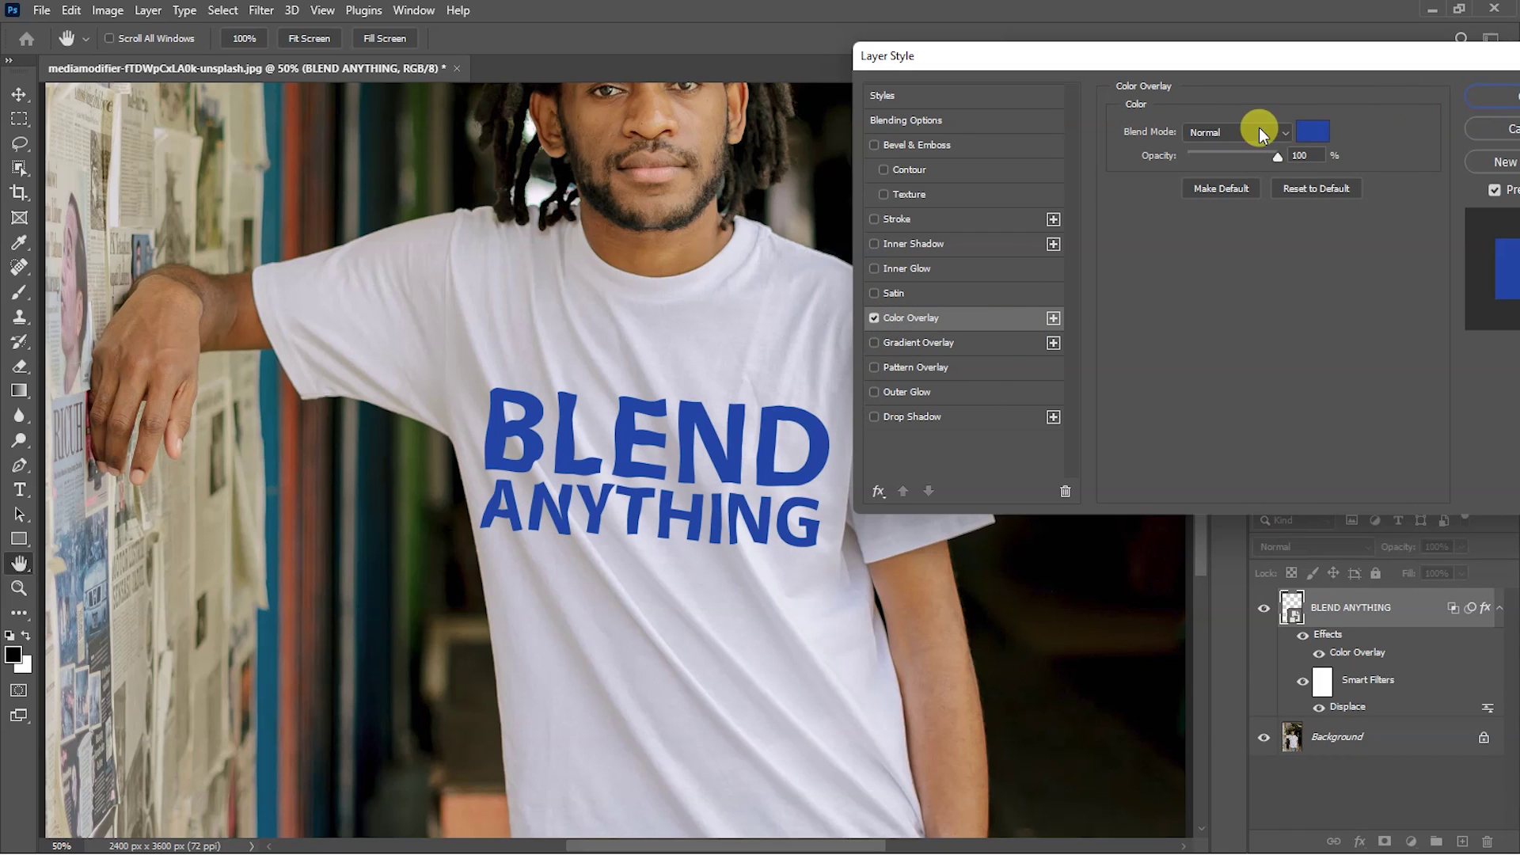
mouse_move(1276, 160)
left_mouse_down()
mouse_move(1180, 155)
mouse_move(1298, 162)
mouse_move(1178, 156)
mouse_move(1285, 166)
left_mouse_up()
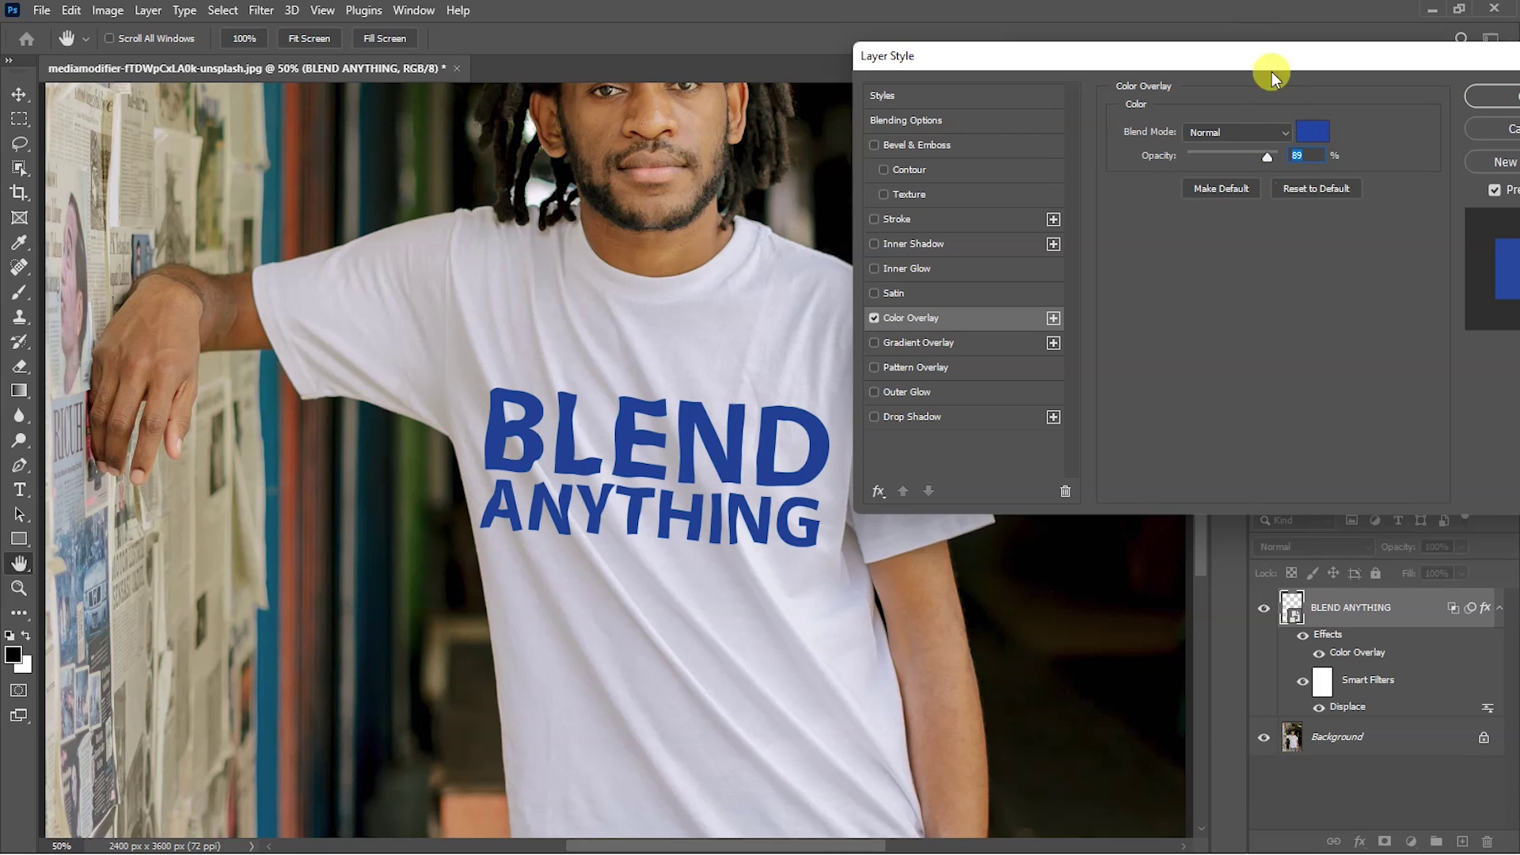
left_click_drag(1252, 54, 993, 77)
left_click(1266, 112)
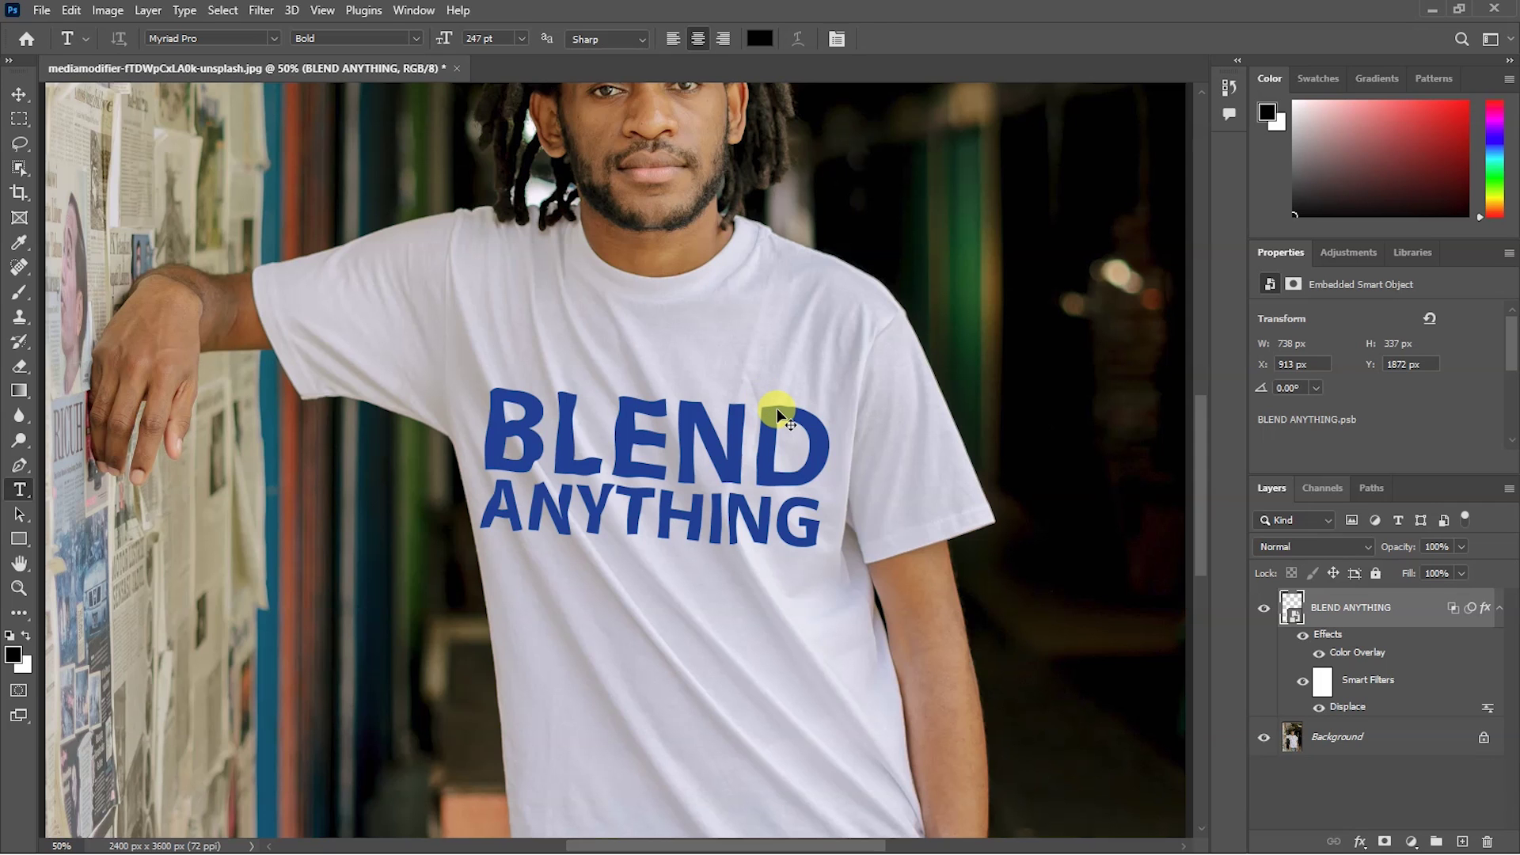
Step: Examine how the blue text follows the shirt folds, first in the whole image and closely at 100% zoom
key("ctrl+0")
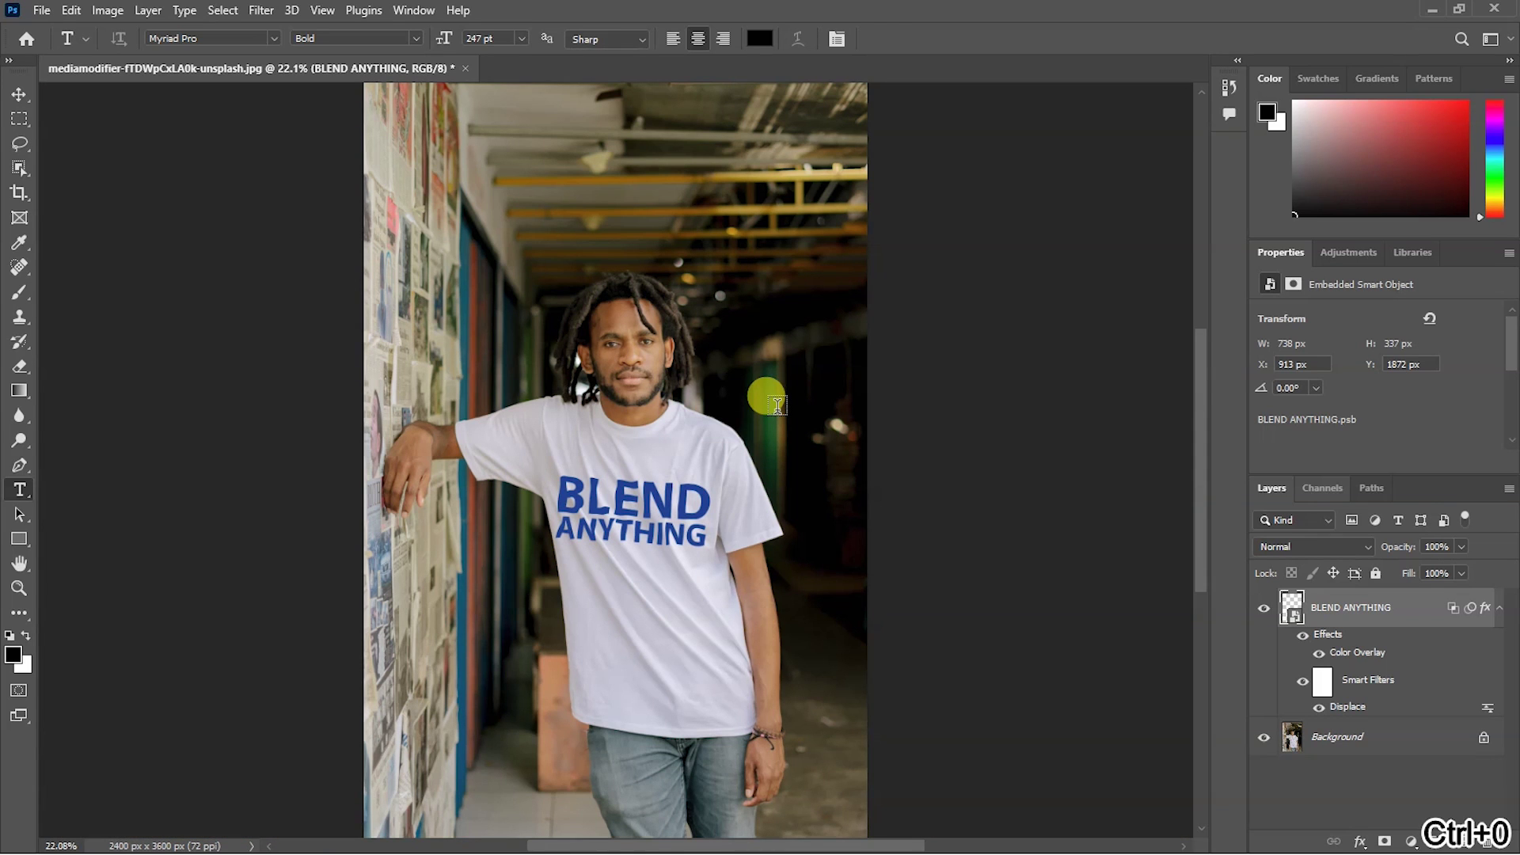
key("ctrl+plus")
key("ctrl+plus")
key("ctrl+plus")
key("ctrl+plus")
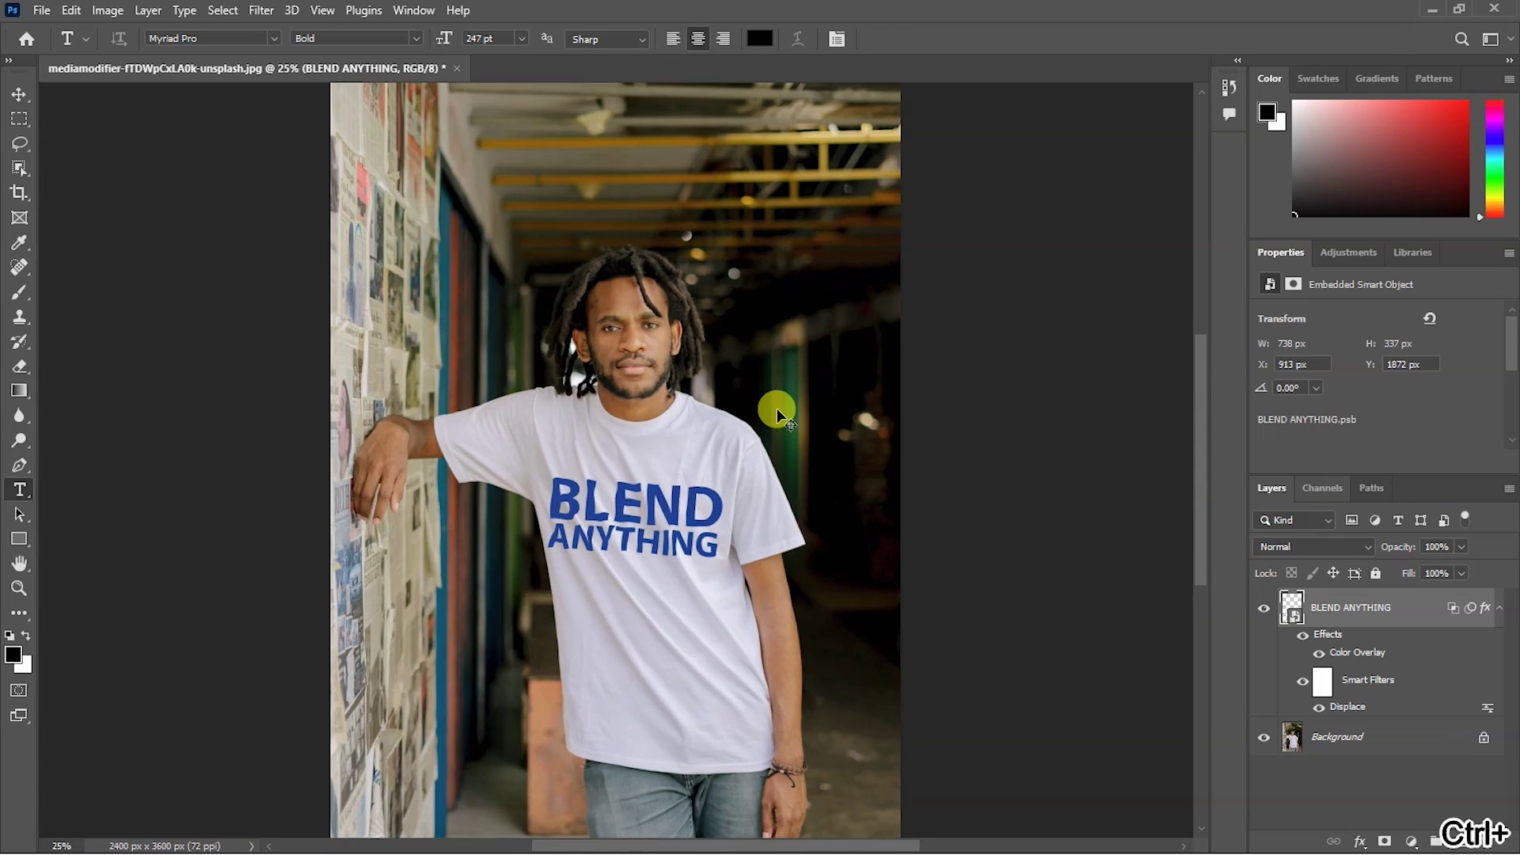
scroll(774, 406, "down", 2)
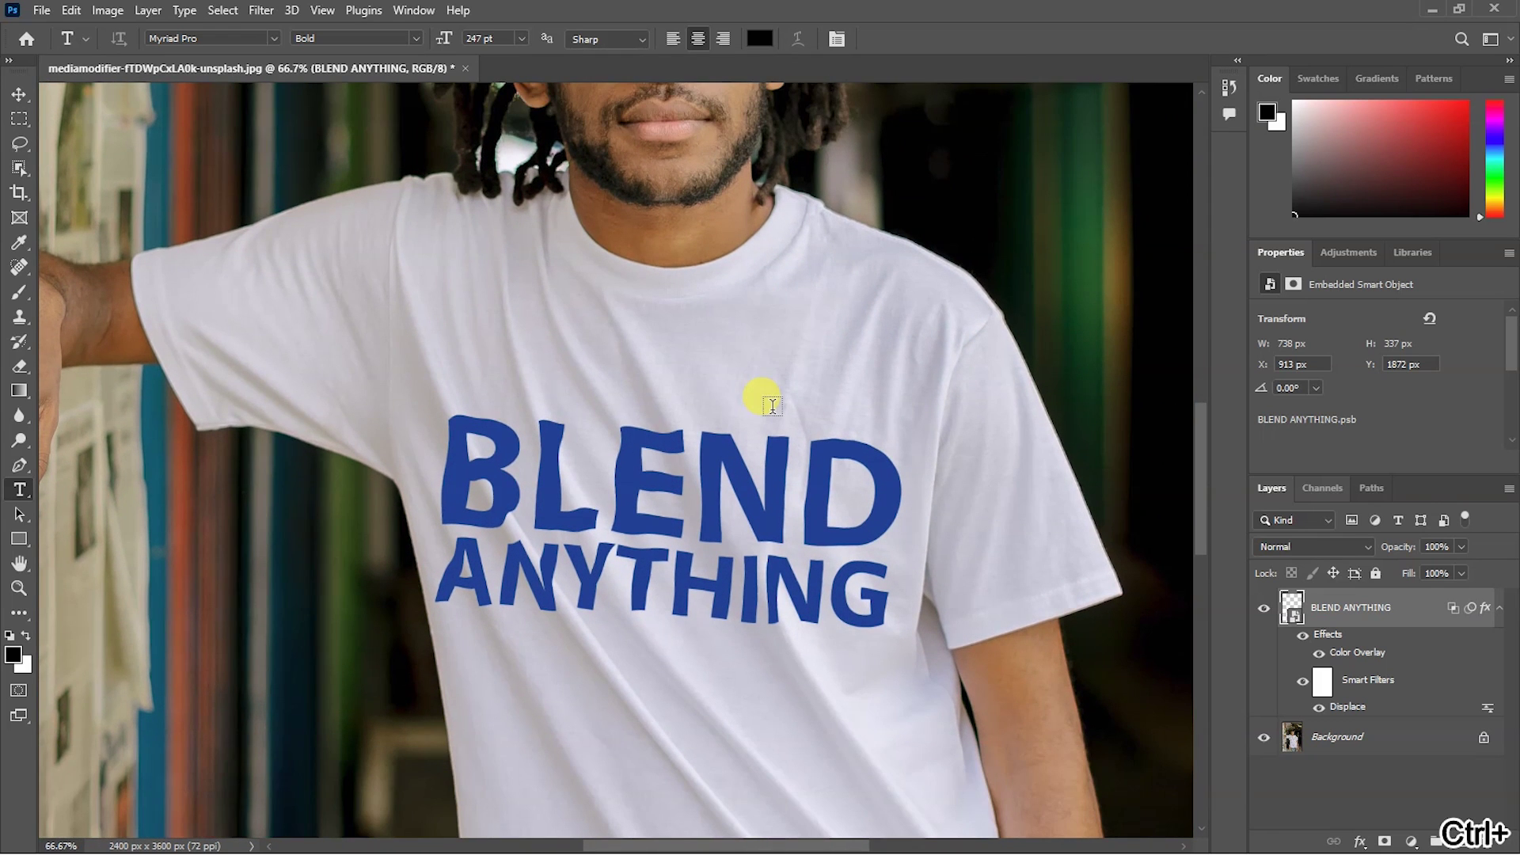
key("ctrl+plus")
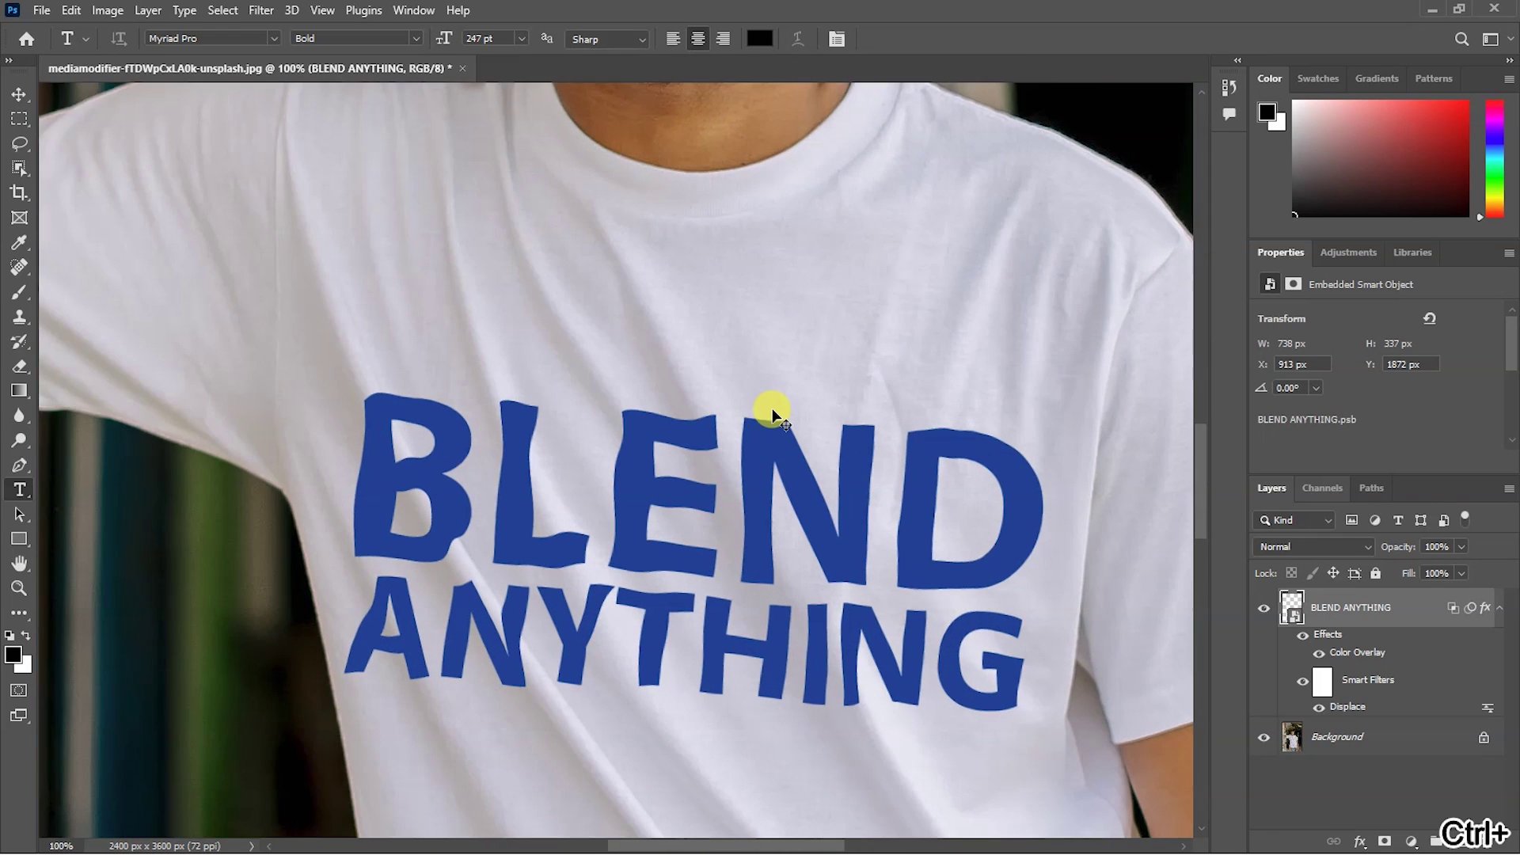
left_click_drag(819, 494, 696, 373)
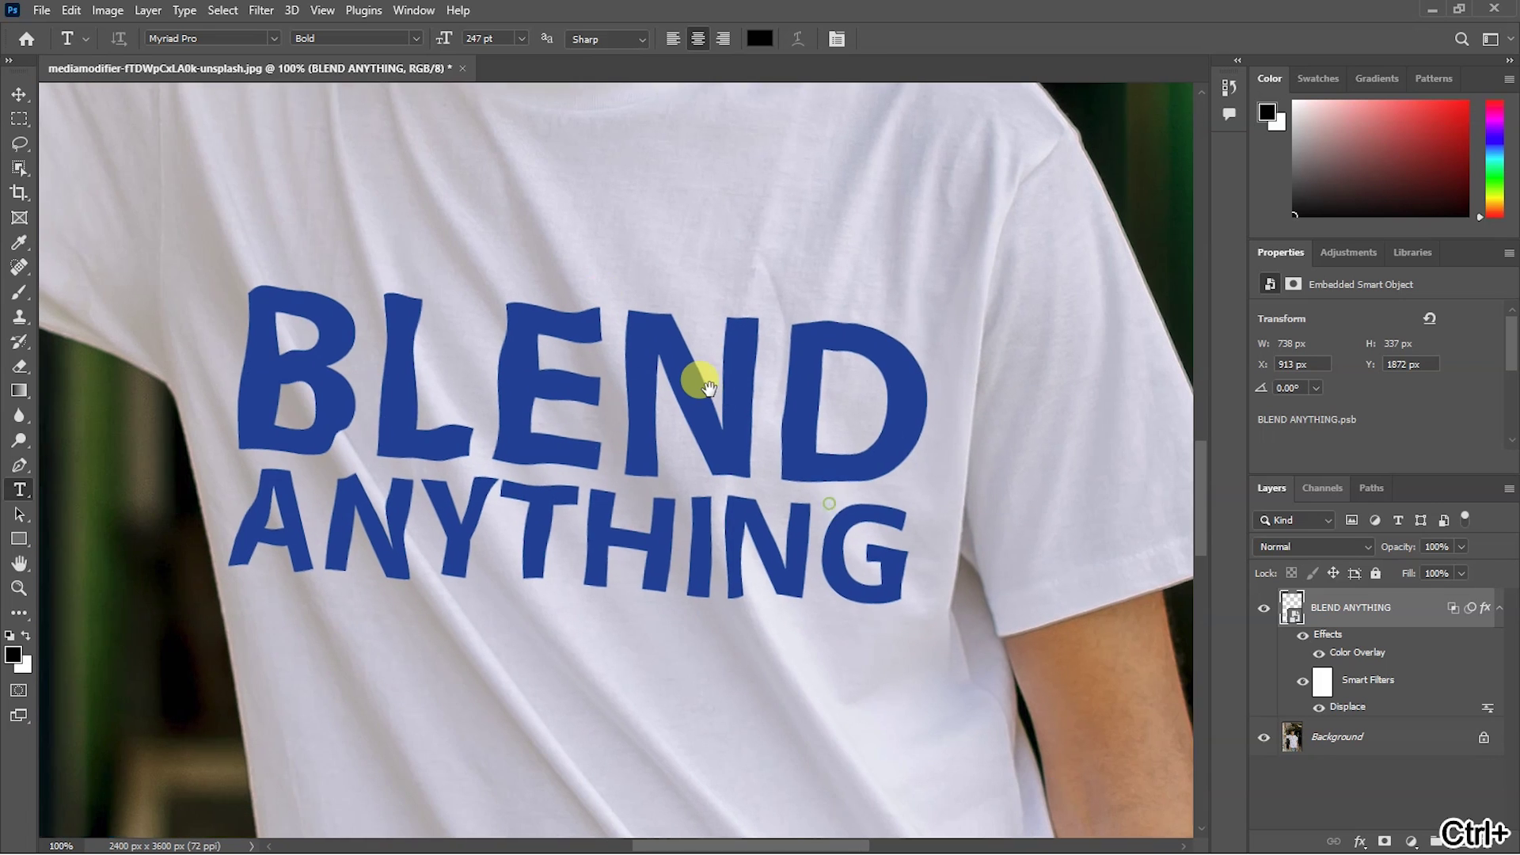